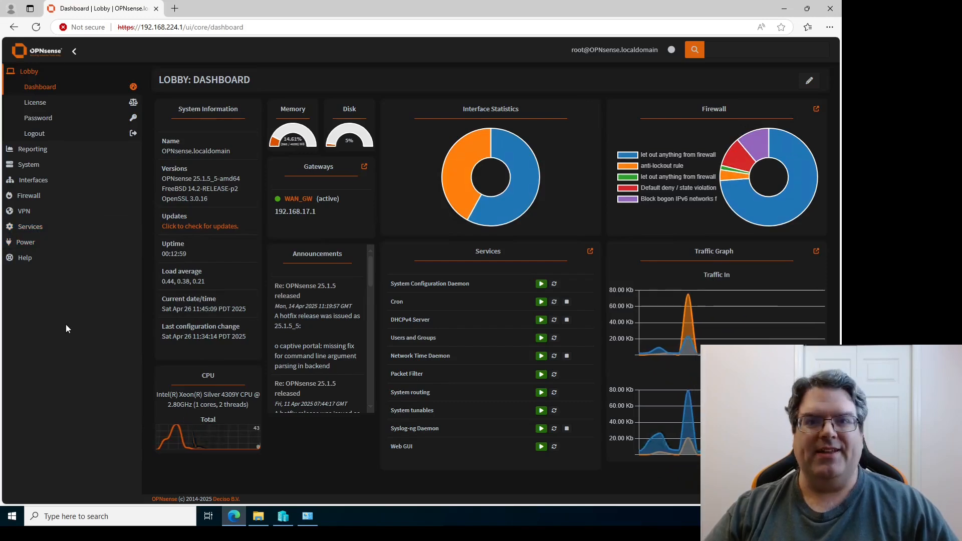
Expand the VPN menu in the sidebar to reveal IPsec, OpenVPN and WireGuard.
{"action": "left_click", "coordinate": [25, 211]}
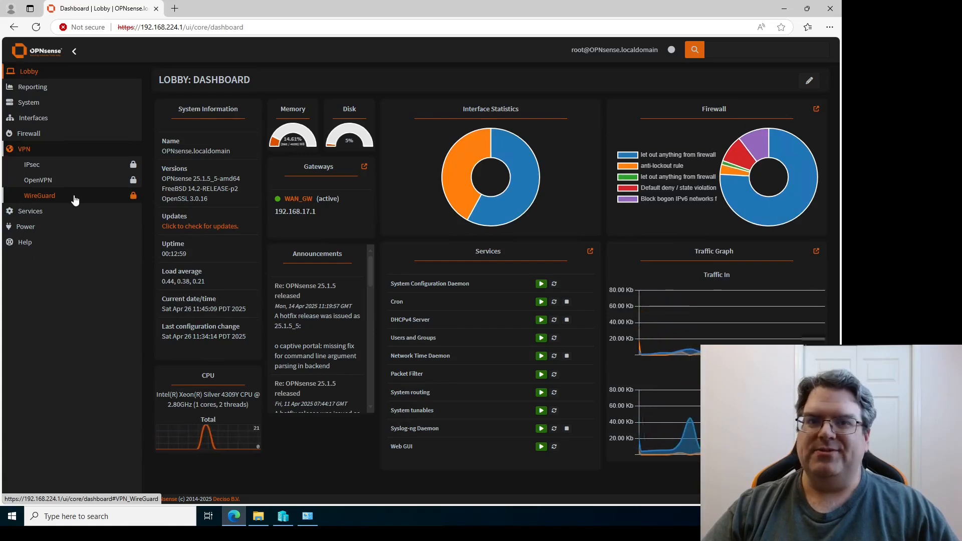
Add a new WireGuard instance named 'WireGuard VPN'.
{"action": "left_click", "coordinate": [75, 200]}
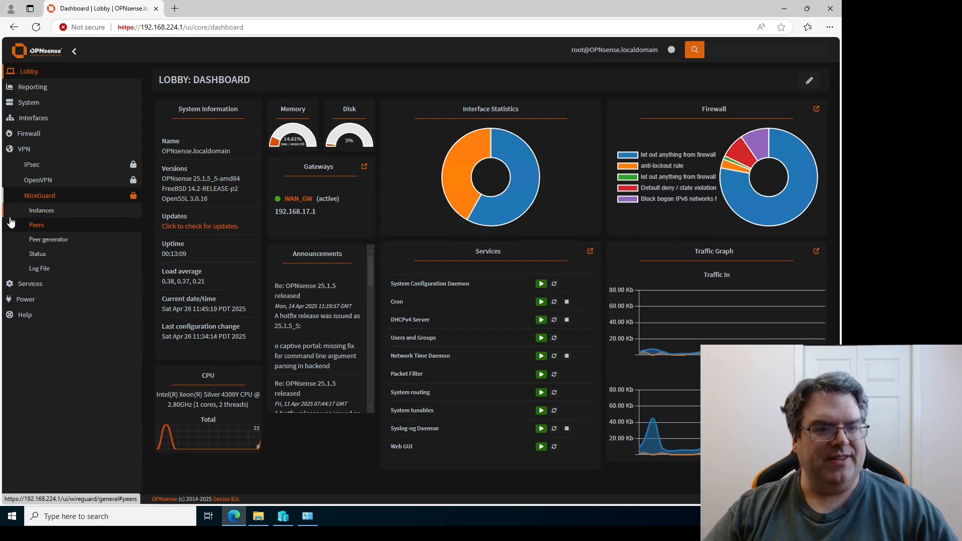
{"action": "left_click", "coordinate": [40, 211]}
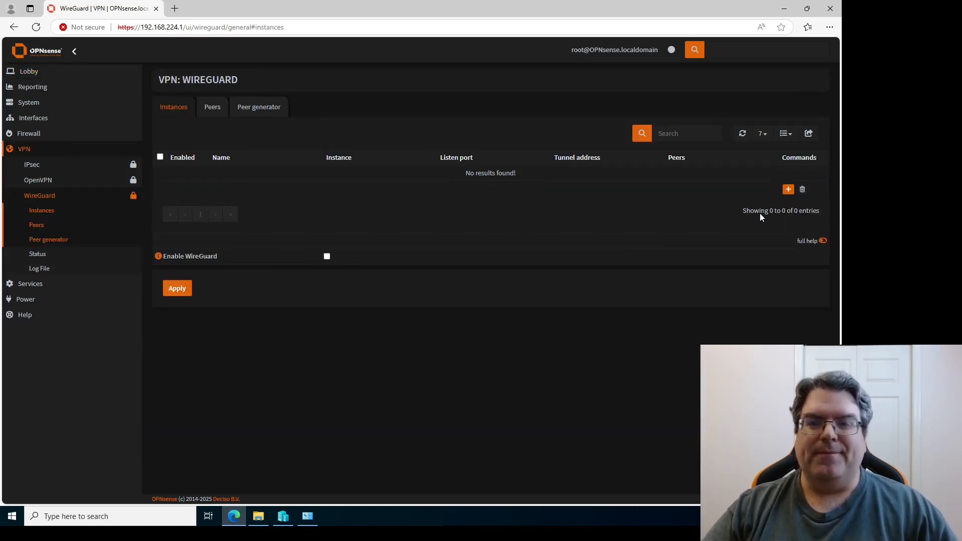
{"action": "left_click", "coordinate": [788, 190]}
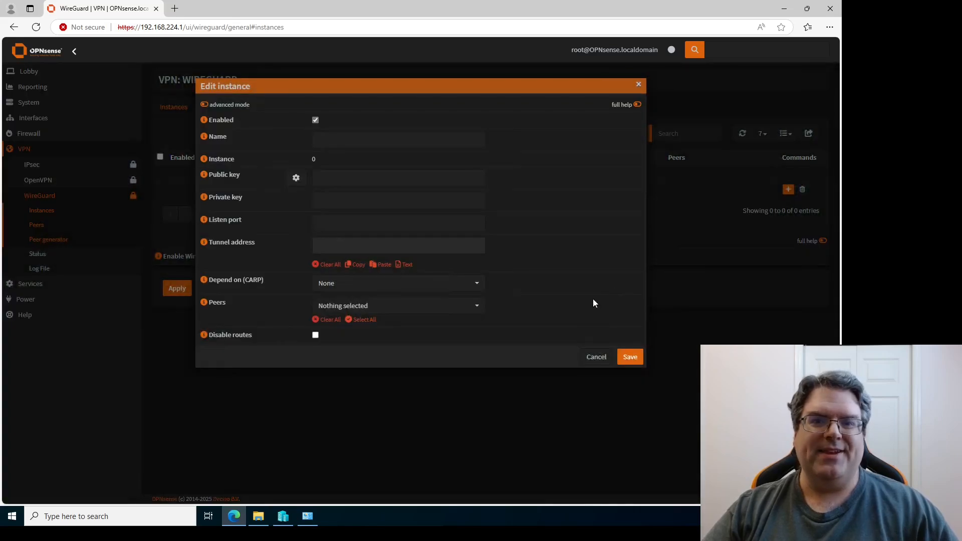
{"action": "left_click", "coordinate": [428, 141]}
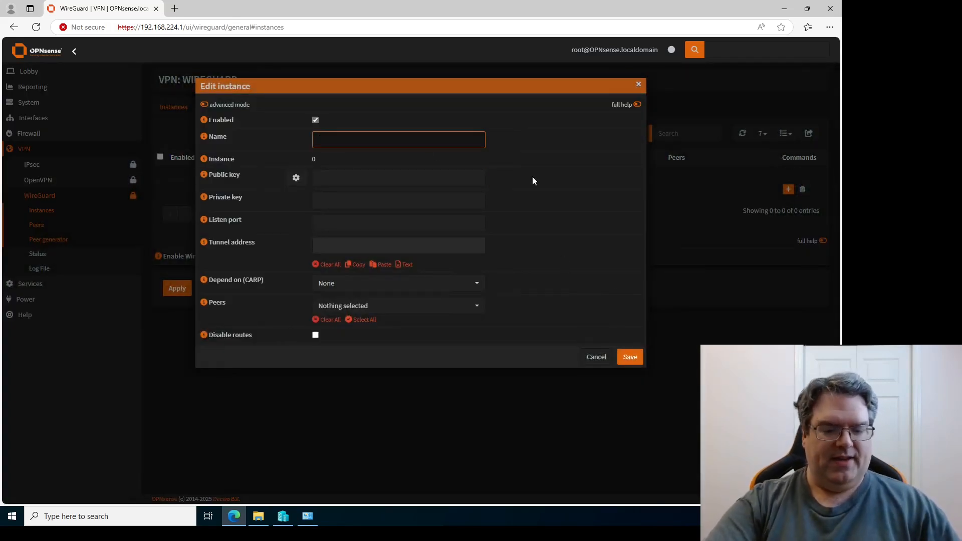
{"action": "type", "text": "WireG"}
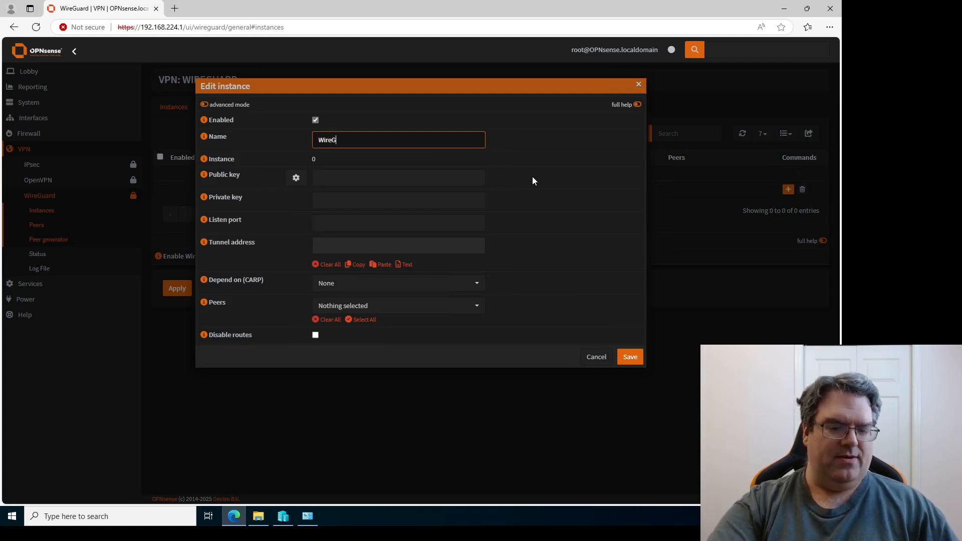
{"action": "type", "text": "uard VPN"}
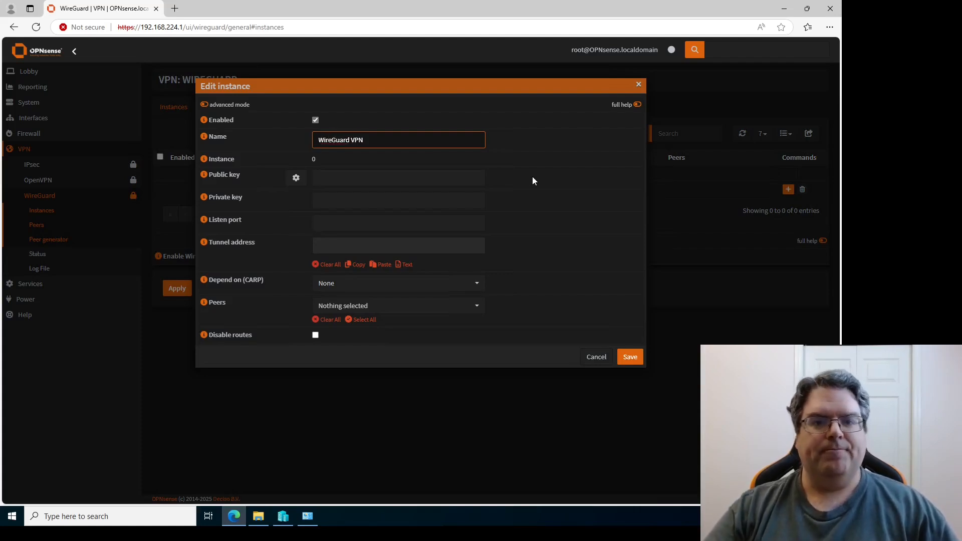
Generate a fresh public and private key pair for the instance.
{"action": "left_click", "coordinate": [433, 174]}
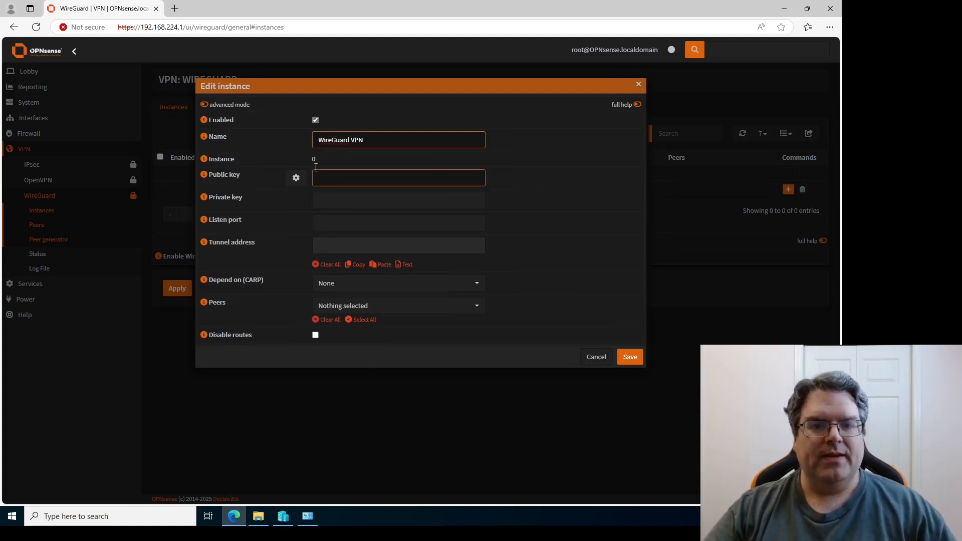
{"action": "left_click", "coordinate": [291, 180]}
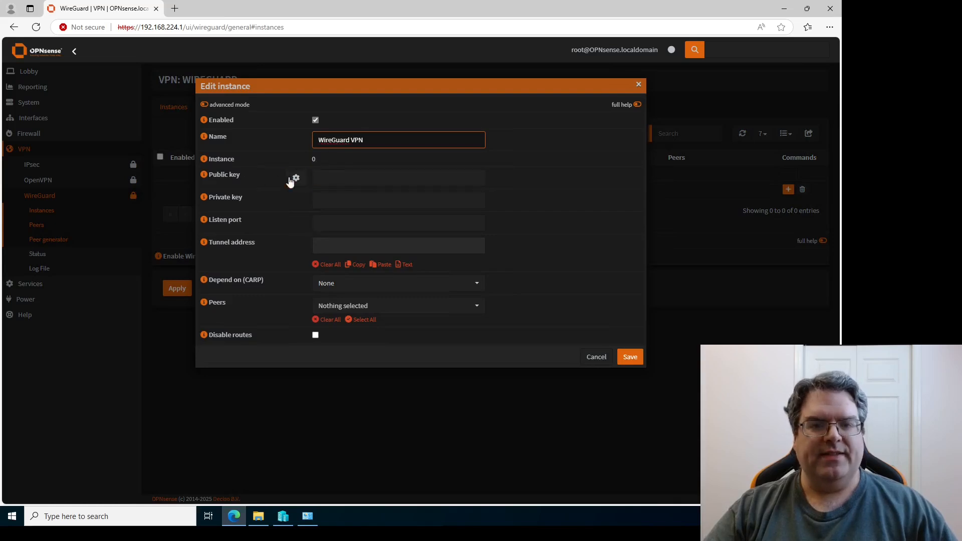
{"action": "left_click", "coordinate": [296, 179]}
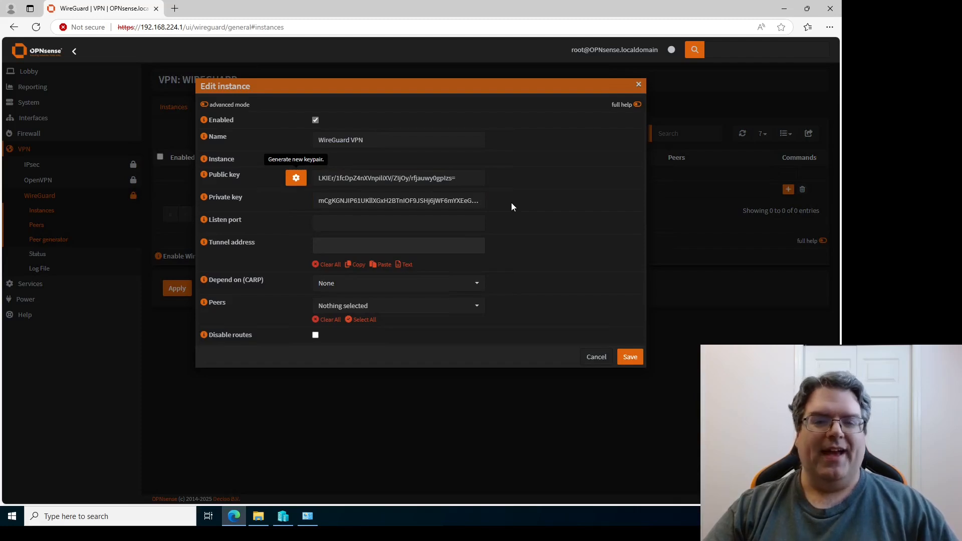
{"action": "left_click", "coordinate": [429, 202]}
{"action": "left_click", "coordinate": [447, 180]}
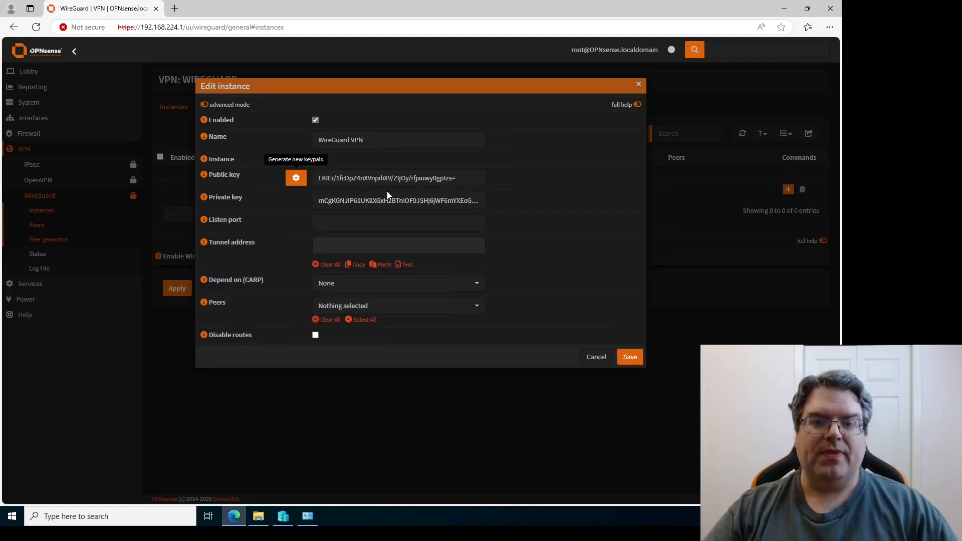
{"action": "left_click", "coordinate": [341, 222]}
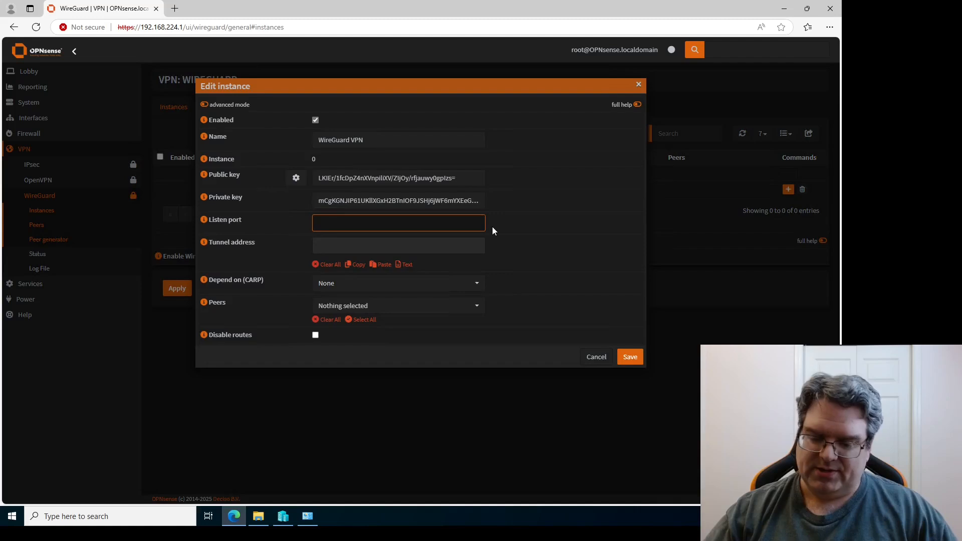
Set listen port 13000 and tunnel address 192.168.225.1/24.
{"action": "type", "text": "13000"}
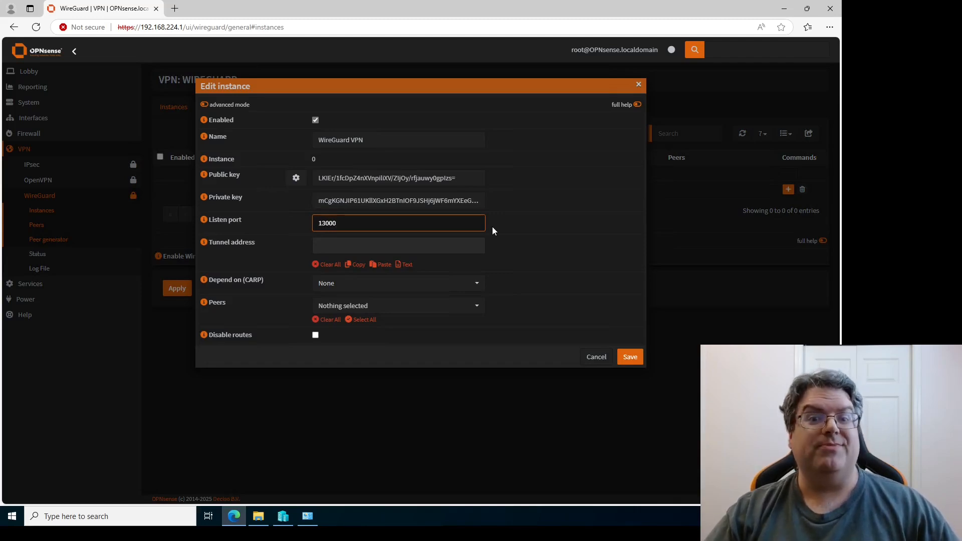
{"action": "key", "text": "Tab"}
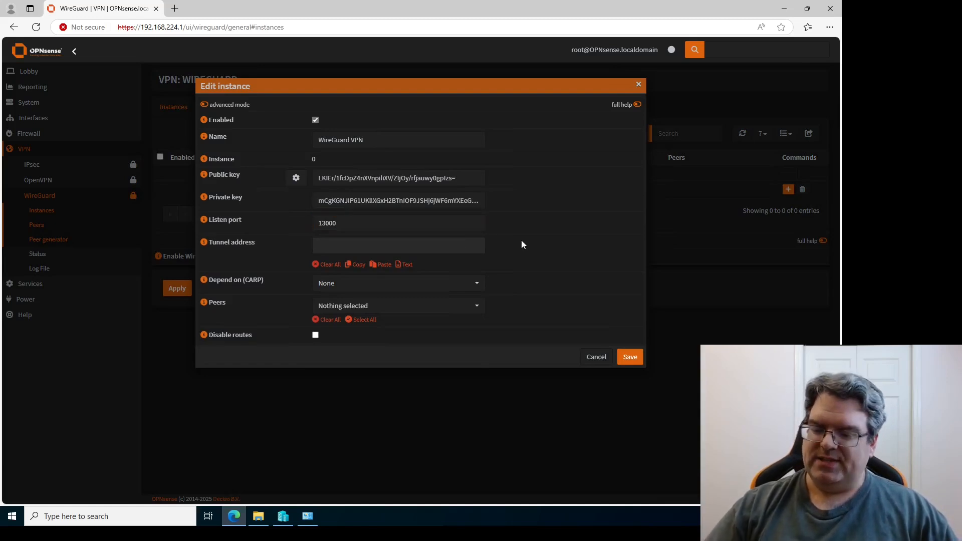
{"action": "type", "text": "192.168.224"}
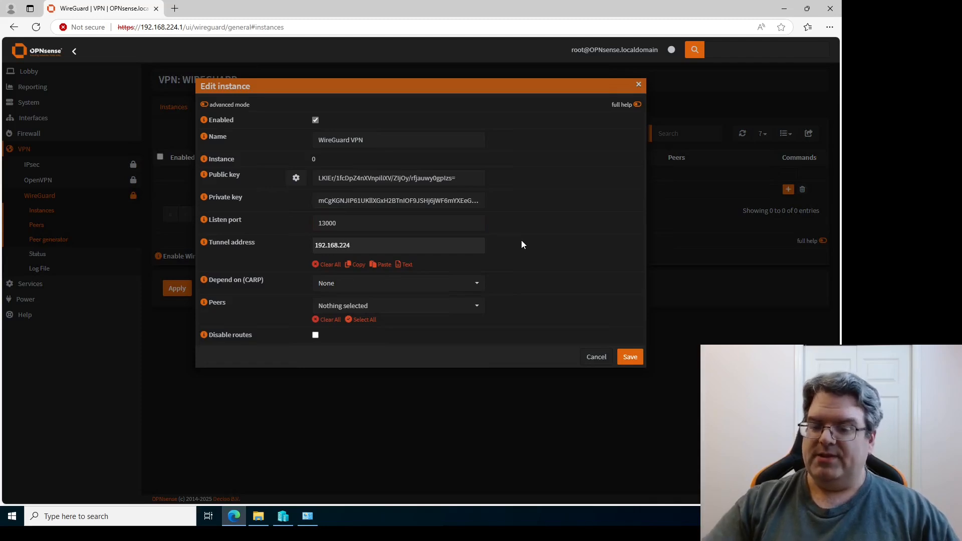
{"action": "key", "text": "BackSpace"}
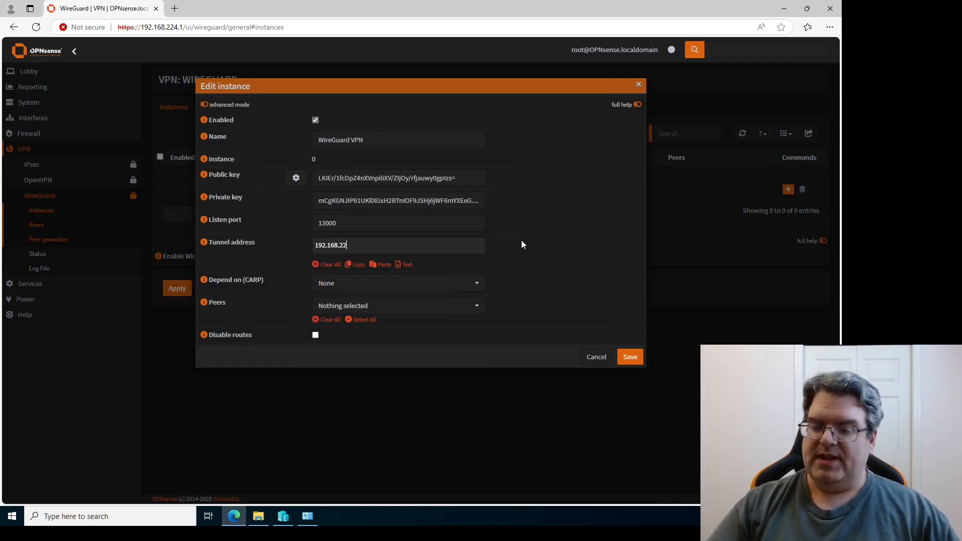
{"action": "type", "text": "5.1"}
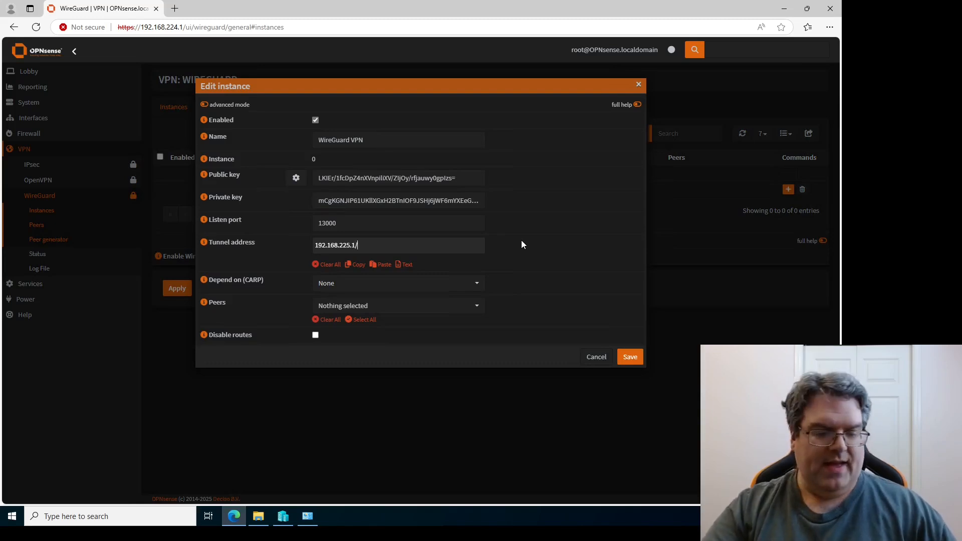
{"action": "type", "text": "/24"}
{"action": "key", "text": "Return"}
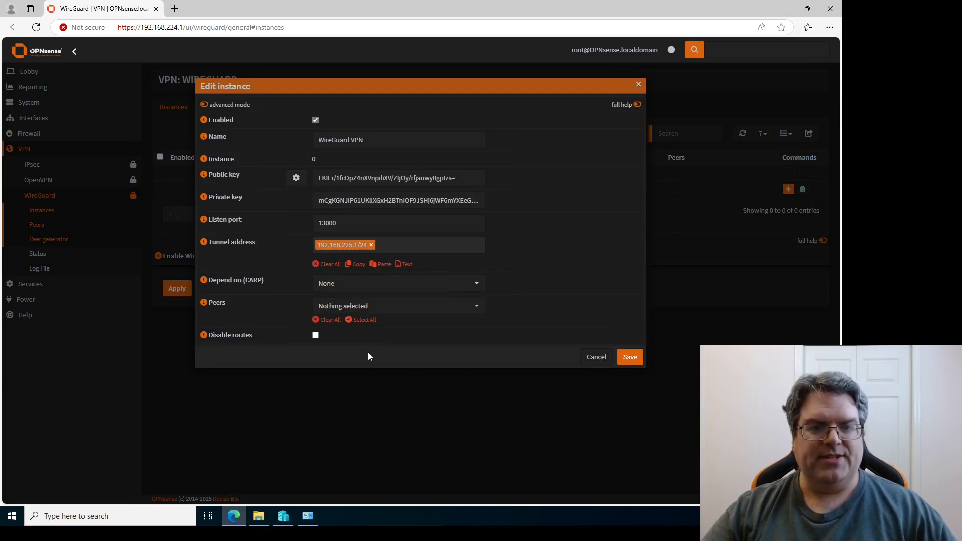
Rename the rejected instance to 'WireGuard_VPN' and save it.
{"action": "left_click", "coordinate": [629, 359]}
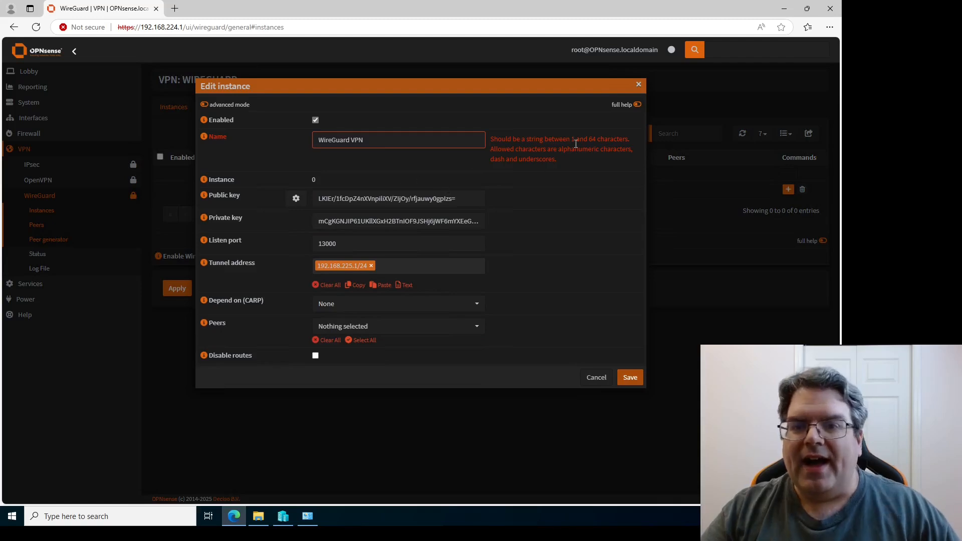
{"action": "left_click", "coordinate": [350, 142]}
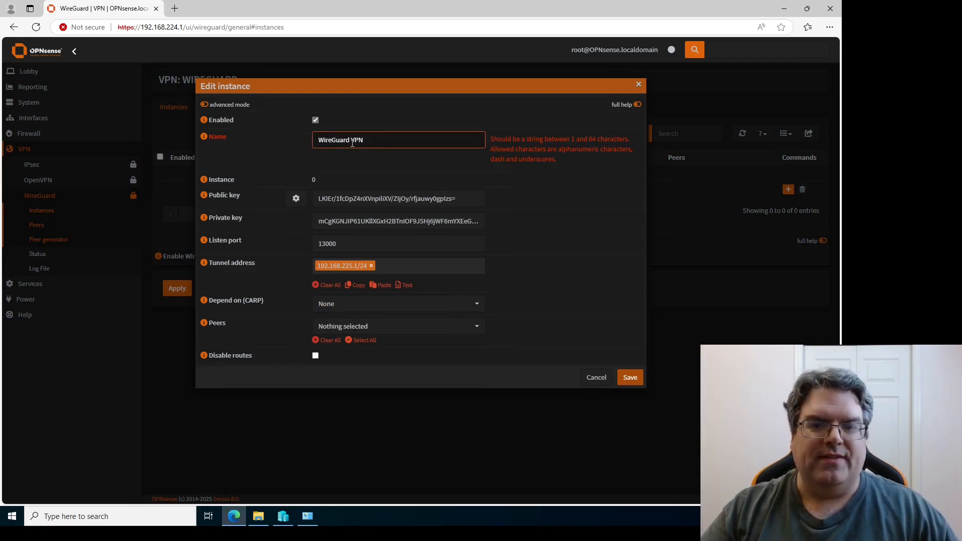
{"action": "key", "text": "BackSpace"}
{"action": "type", "text": "_"}
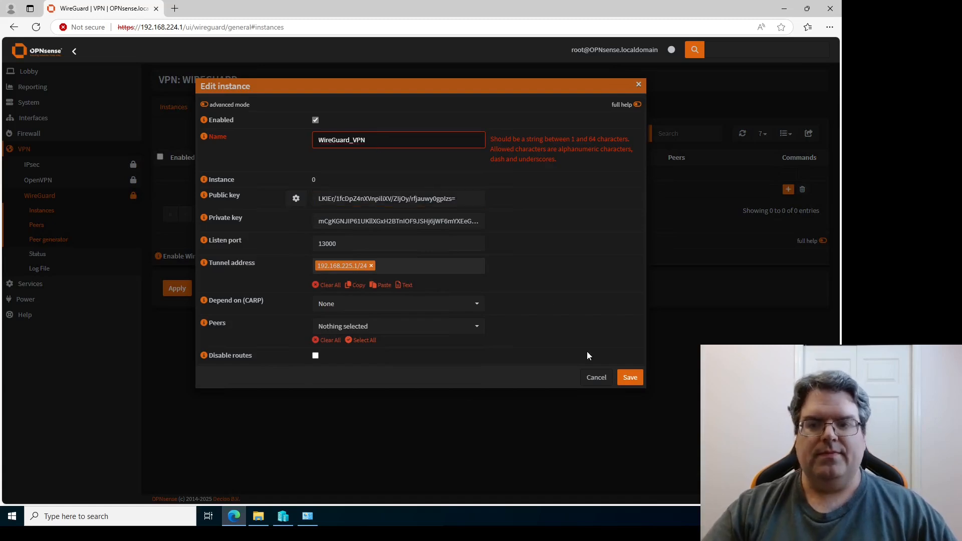
{"action": "left_click", "coordinate": [629, 378]}
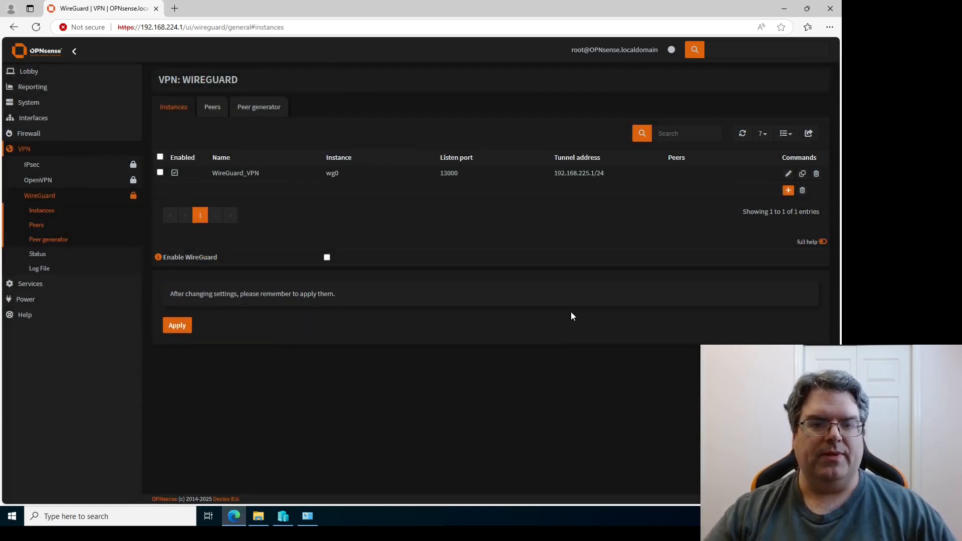
Apply the instance, enable WireGuard, and apply the settings again.
{"action": "left_click", "coordinate": [178, 325]}
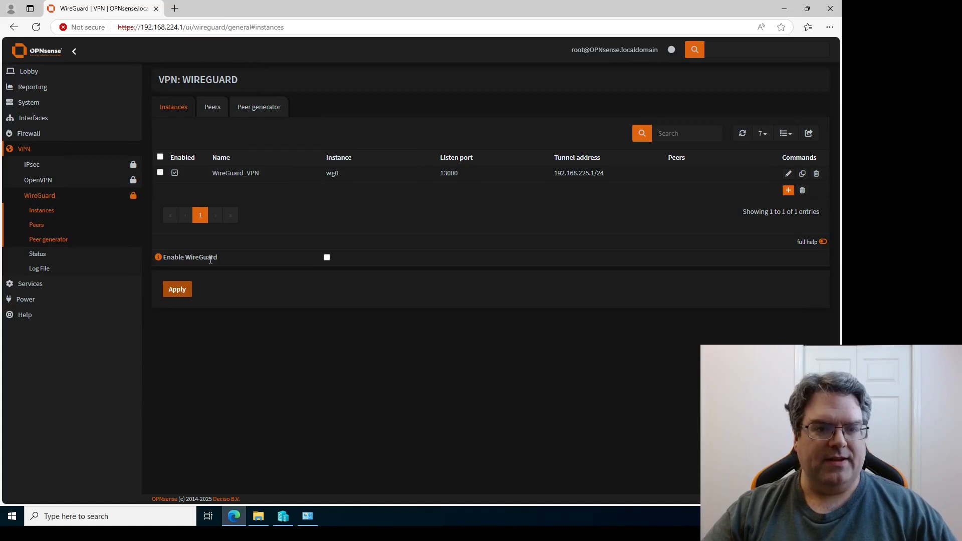
{"action": "left_click", "coordinate": [326, 258]}
{"action": "left_click", "coordinate": [186, 294]}
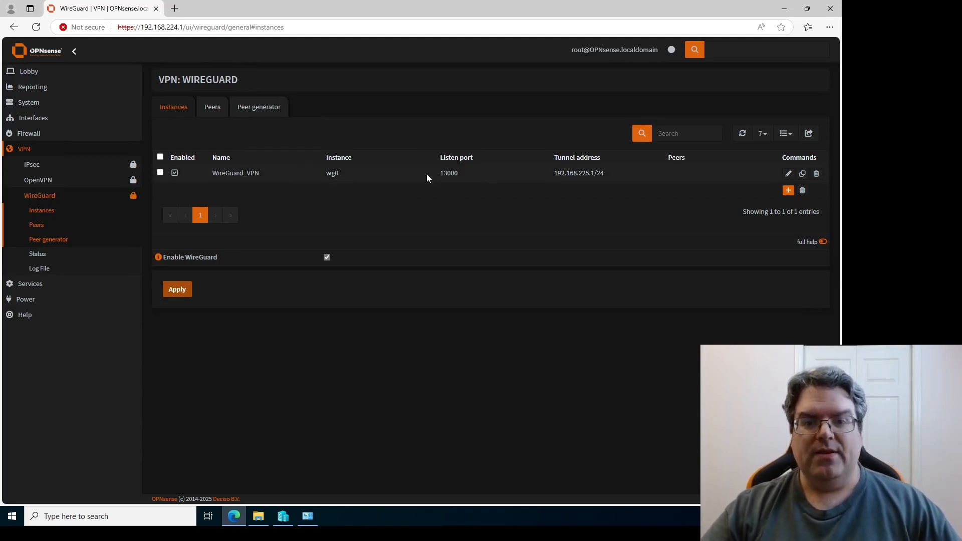
{"action": "left_click_drag", "start_coordinate": [438, 172], "coordinate": [464, 172]}
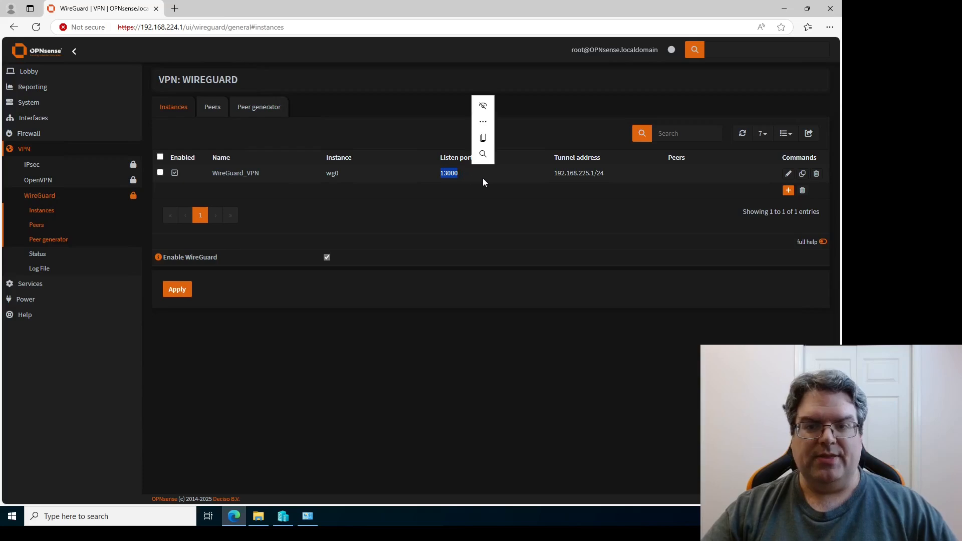
{"action": "left_click", "coordinate": [461, 199]}
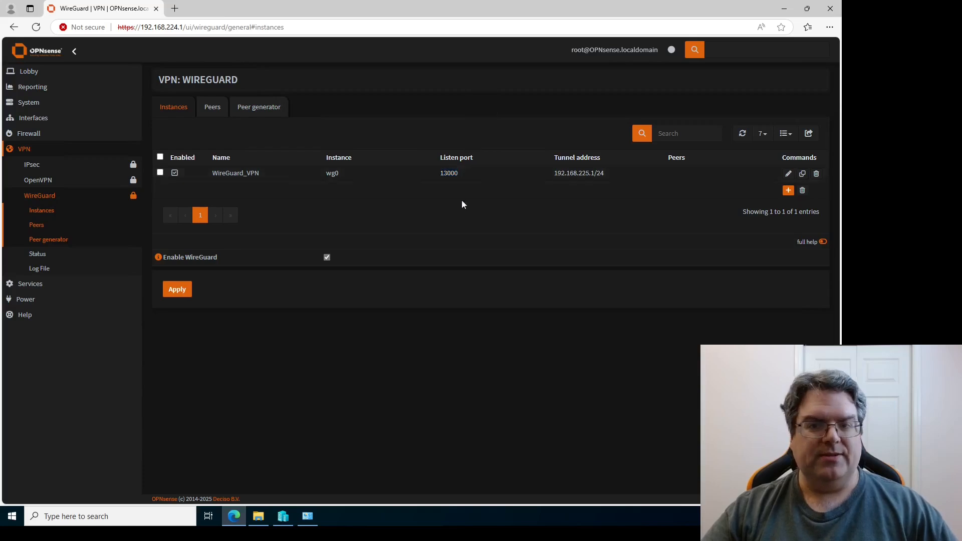
{"action": "left_click", "coordinate": [31, 133]}
Start a new WAN firewall rule with protocol UDP.
{"action": "left_click", "coordinate": [33, 229]}
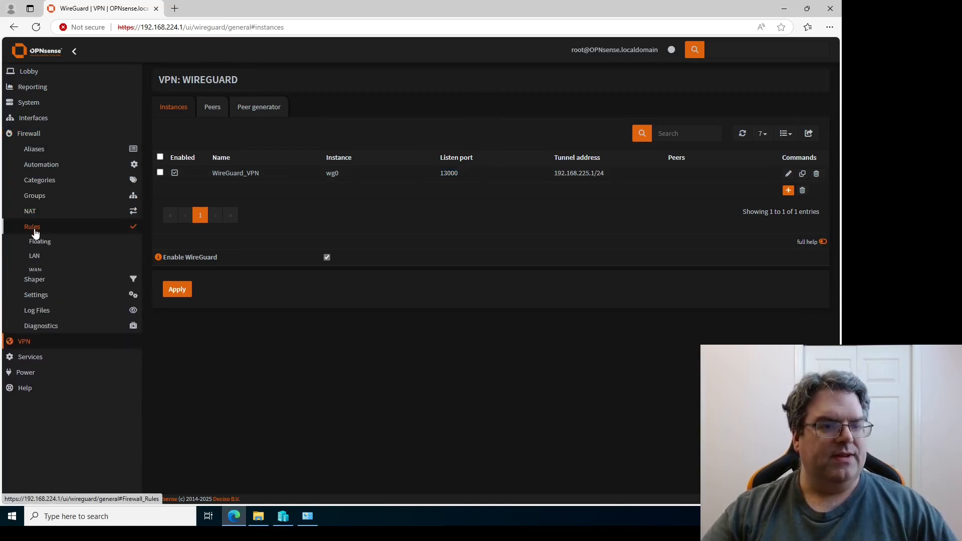
{"action": "left_click", "coordinate": [34, 273]}
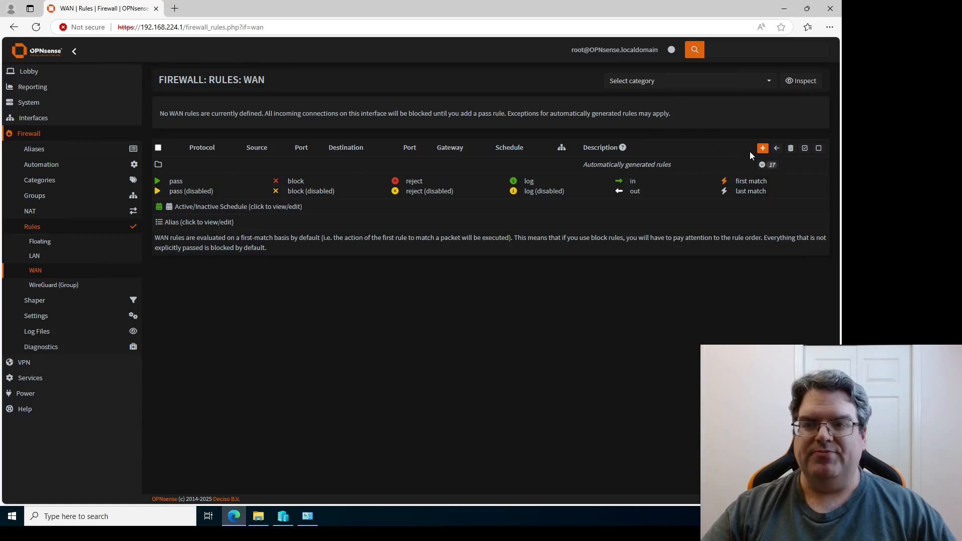
{"action": "left_click", "coordinate": [762, 149]}
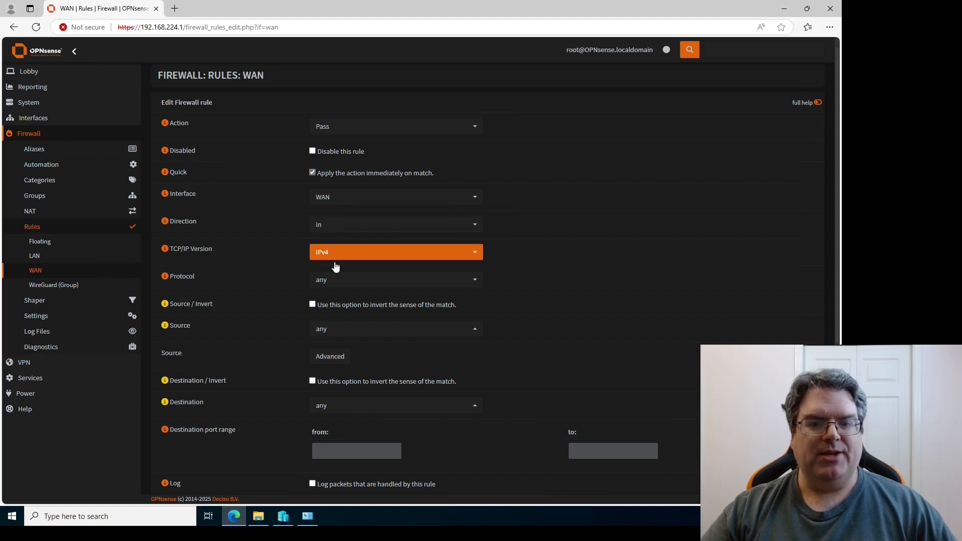
{"action": "left_click", "coordinate": [346, 279]}
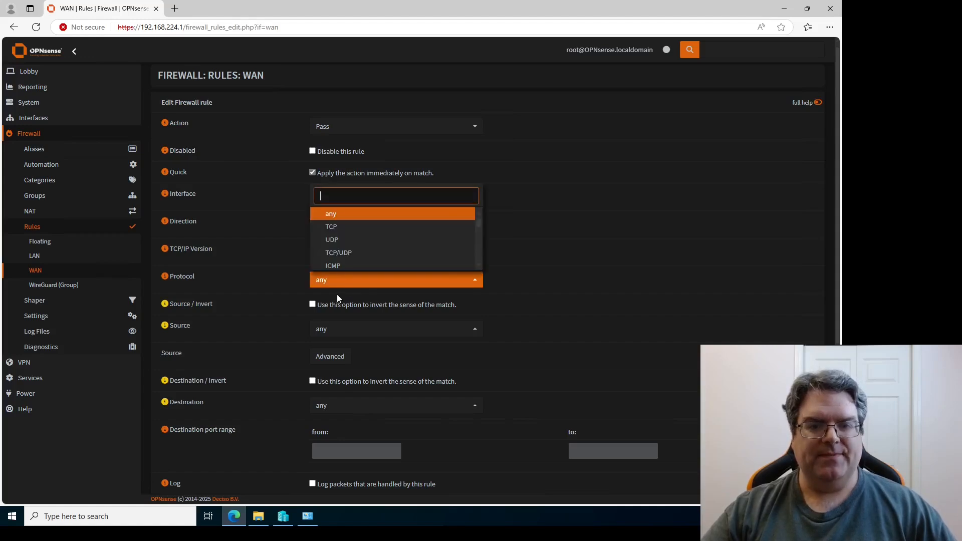
{"action": "left_click", "coordinate": [337, 240]}
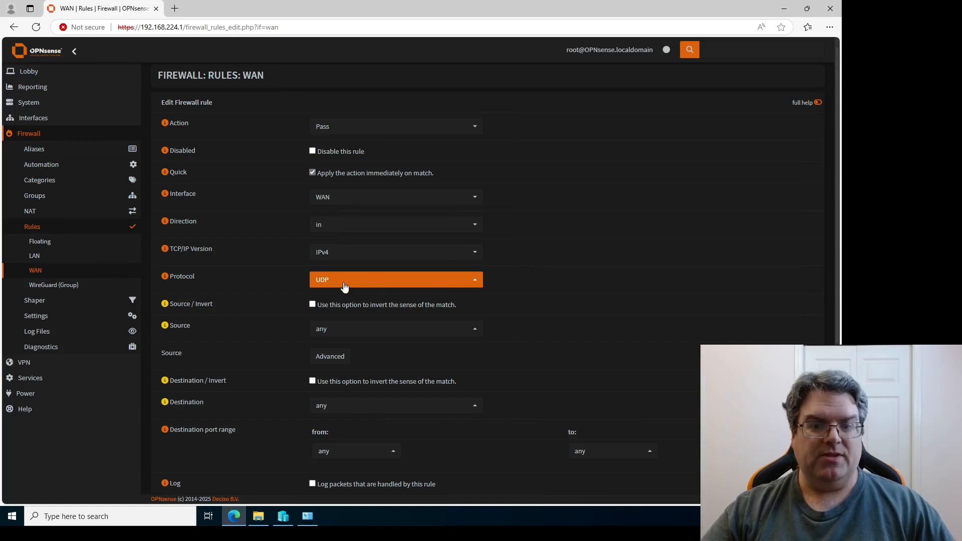
Set the rule's destination to WAN address only.
{"action": "scroll", "coordinate": [550, 279], "scroll_direction": "down", "scroll_amount": 1}
{"action": "scroll", "coordinate": [421, 283], "scroll_direction": "down", "scroll_amount": 1}
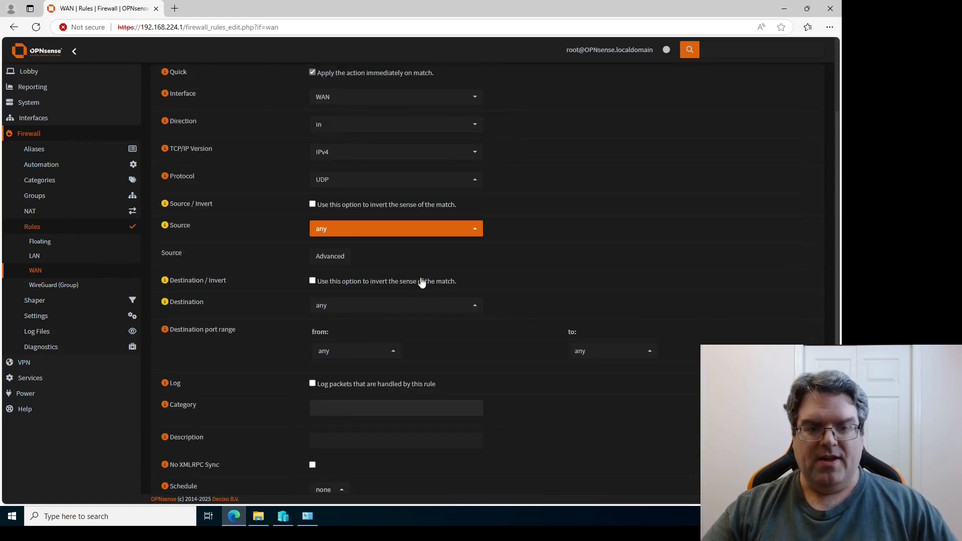
{"action": "left_click", "coordinate": [357, 308]}
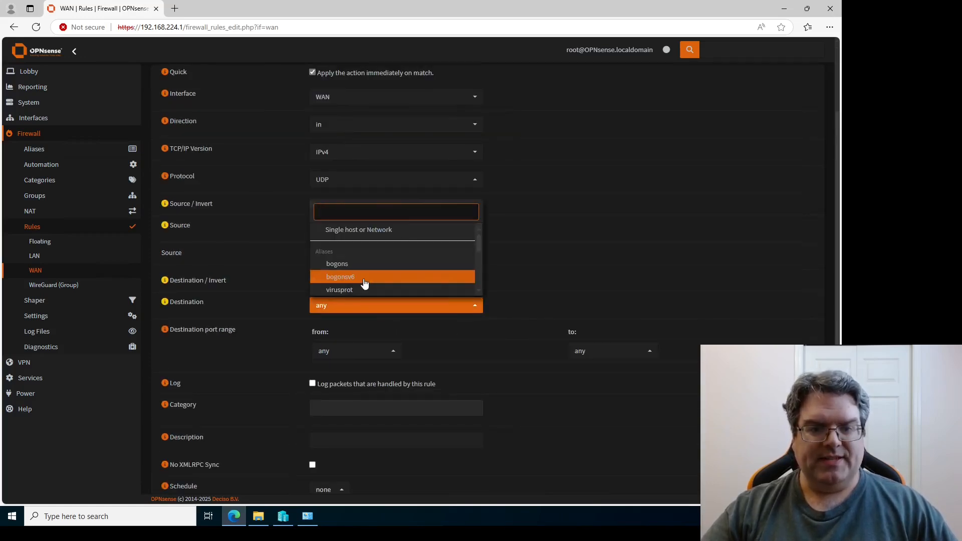
{"action": "left_click", "coordinate": [360, 250]}
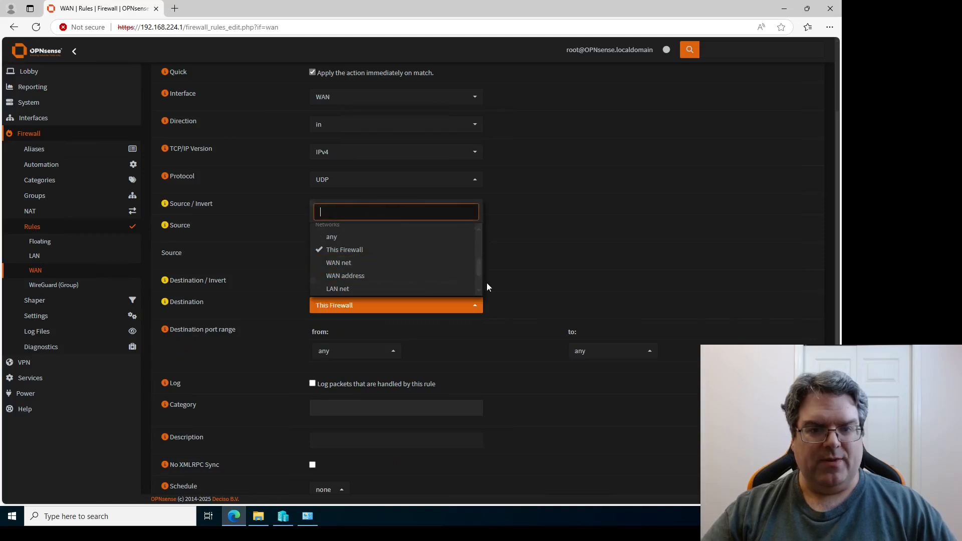
{"action": "left_click", "coordinate": [614, 286]}
{"action": "left_click", "coordinate": [475, 307]}
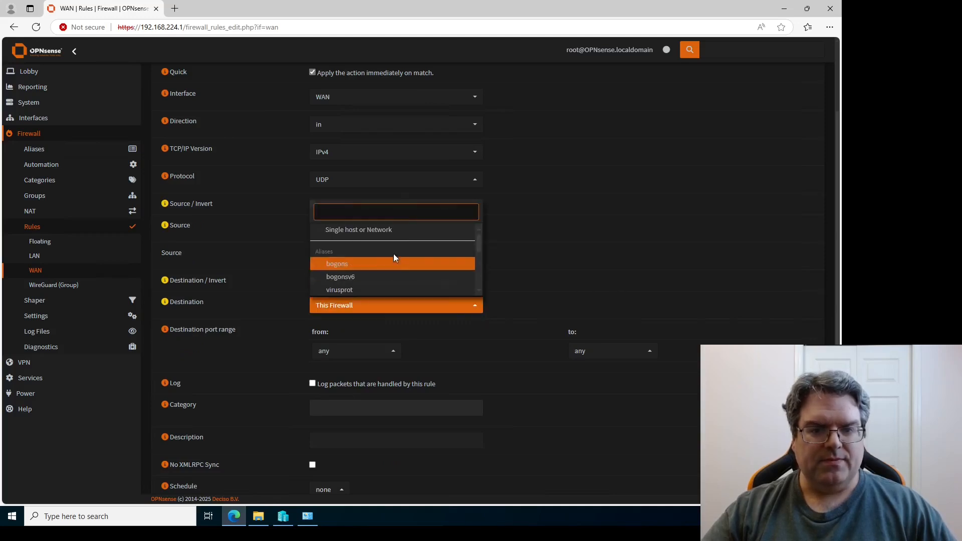
{"action": "left_click", "coordinate": [564, 286]}
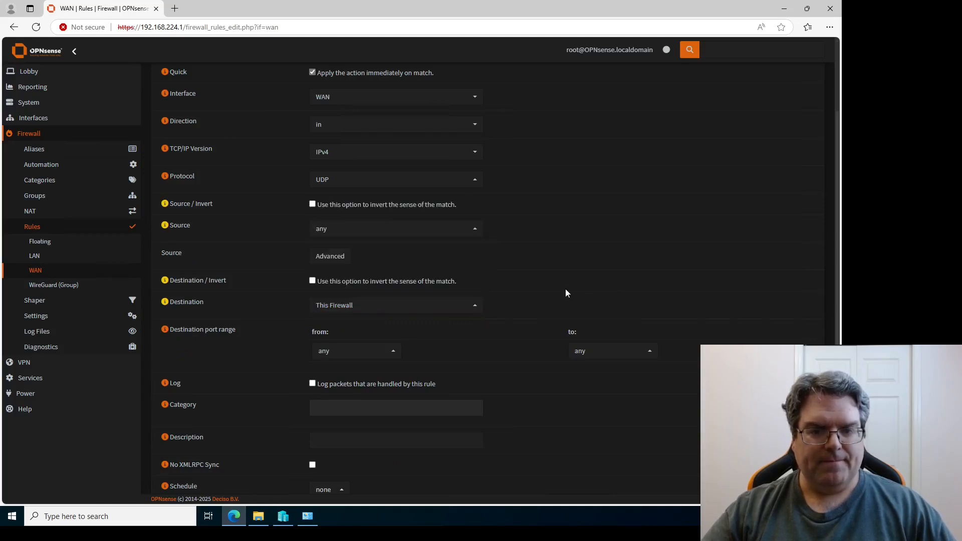
{"action": "left_click", "coordinate": [472, 308]}
{"action": "scroll", "coordinate": [432, 270], "scroll_direction": "up", "scroll_amount": 3}
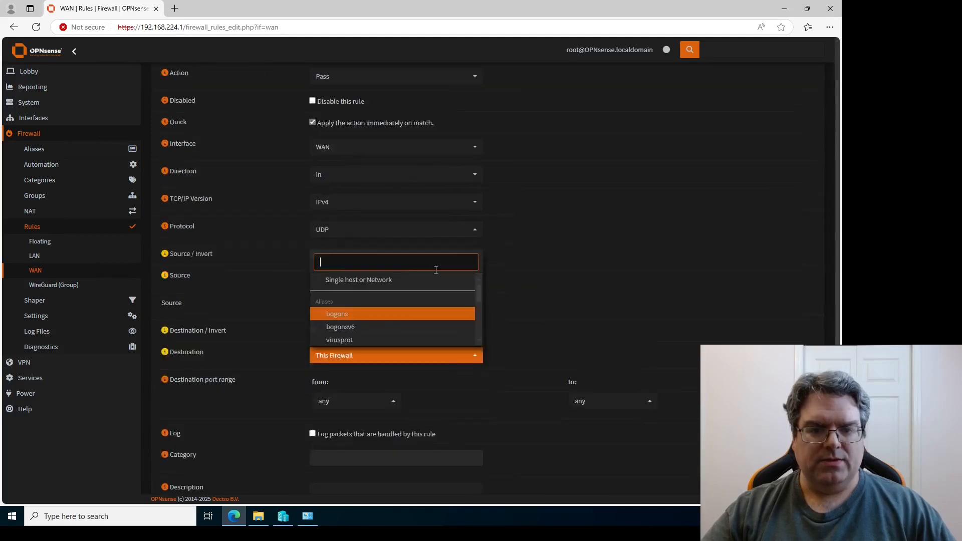
{"action": "scroll", "coordinate": [416, 262], "scroll_direction": "down", "scroll_amount": 5}
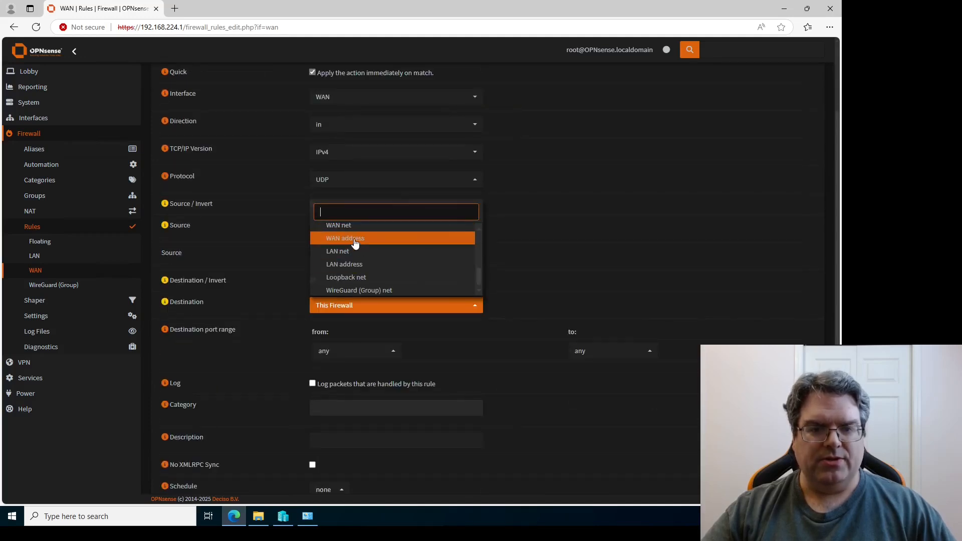
{"action": "left_click", "coordinate": [415, 238]}
{"action": "scroll", "coordinate": [416, 258], "scroll_direction": "up", "scroll_amount": 2}
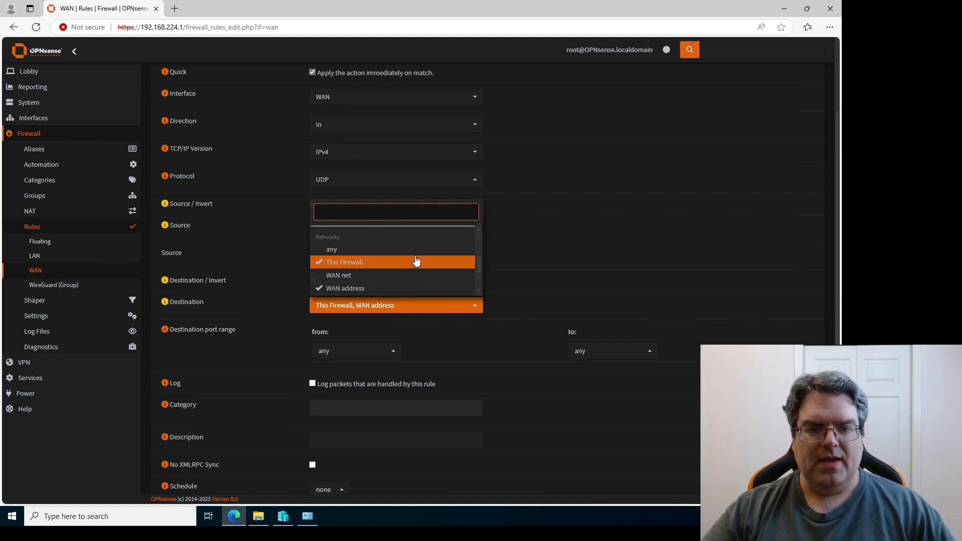
{"action": "left_click", "coordinate": [364, 265]}
{"action": "left_click", "coordinate": [527, 273]}
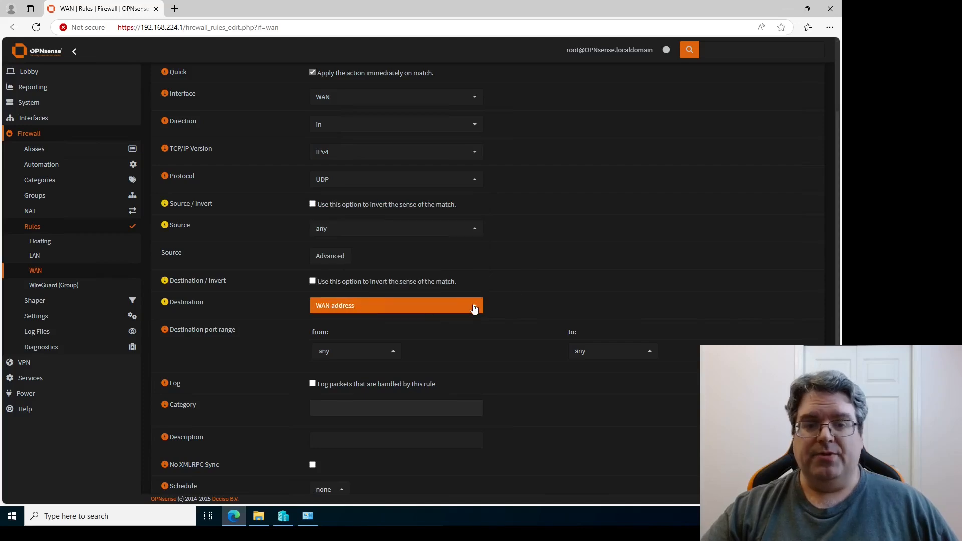
Set the destination port range to 13000 through 13000.
{"action": "scroll", "coordinate": [510, 291], "scroll_direction": "down", "scroll_amount": 1}
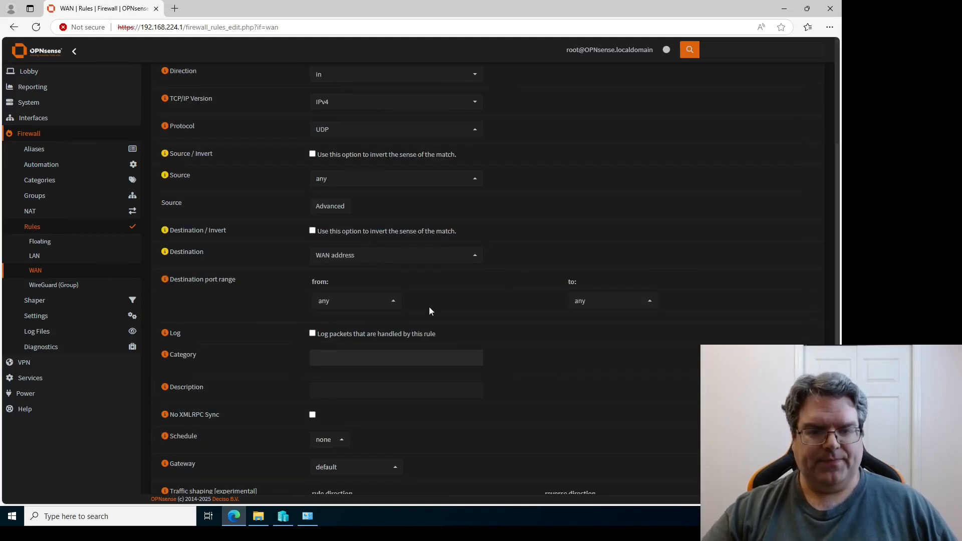
{"action": "left_click", "coordinate": [348, 305]}
{"action": "left_click", "coordinate": [348, 226]}
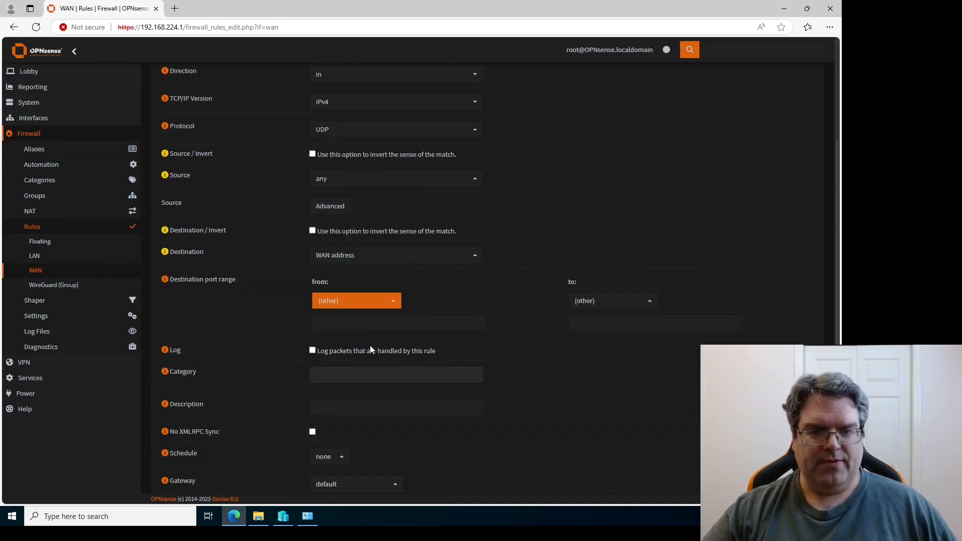
{"action": "left_click", "coordinate": [366, 323]}
{"action": "type", "text": "13000"}
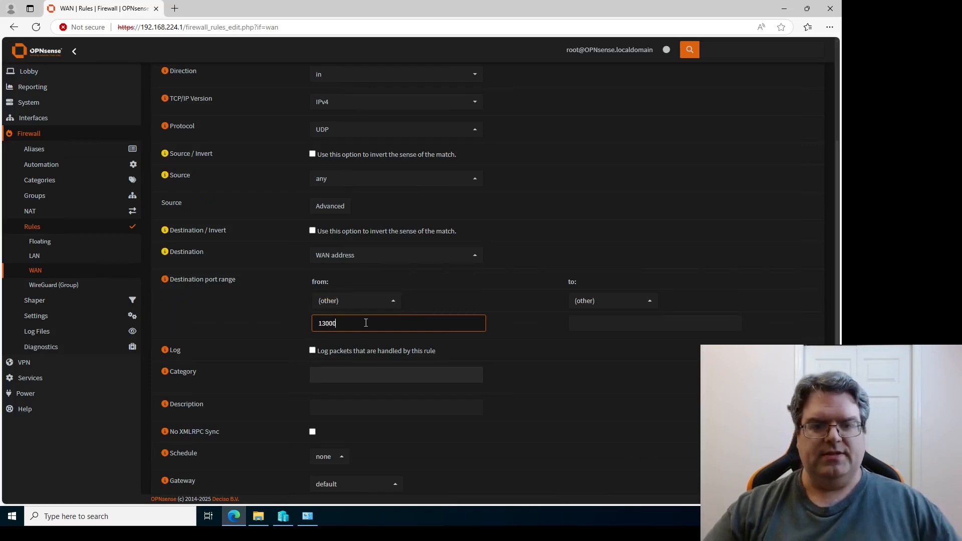
{"action": "left_click", "coordinate": [591, 317]}
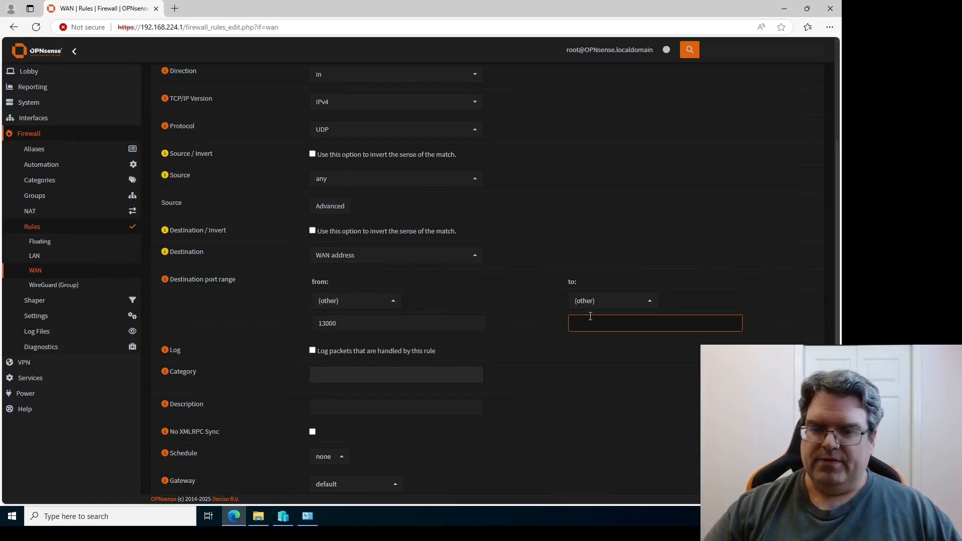
{"action": "type", "text": "13000"}
Describe the rule as 'VPN' and save it.
{"action": "scroll", "coordinate": [519, 317], "scroll_direction": "down", "scroll_amount": 1}
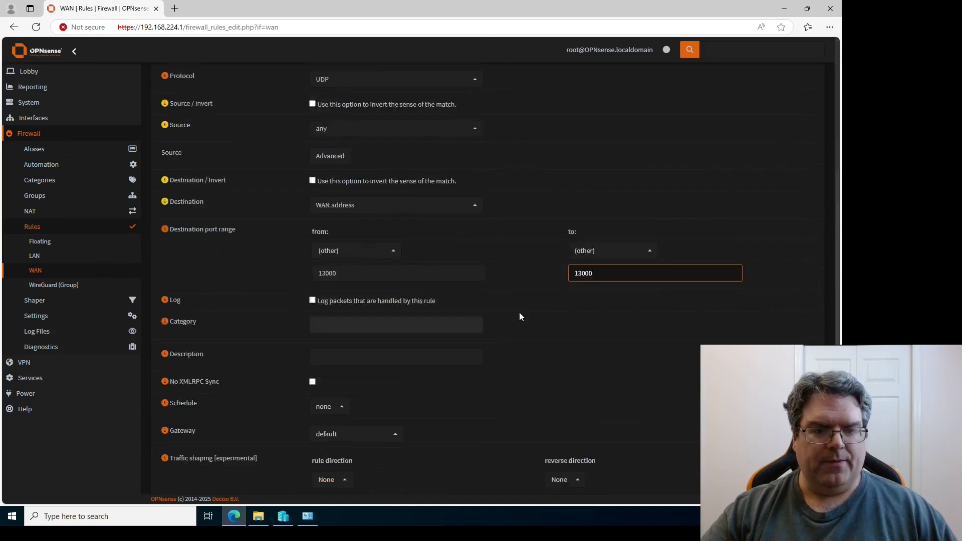
{"action": "scroll", "coordinate": [519, 317], "scroll_direction": "down", "scroll_amount": 1}
{"action": "left_click", "coordinate": [392, 297]}
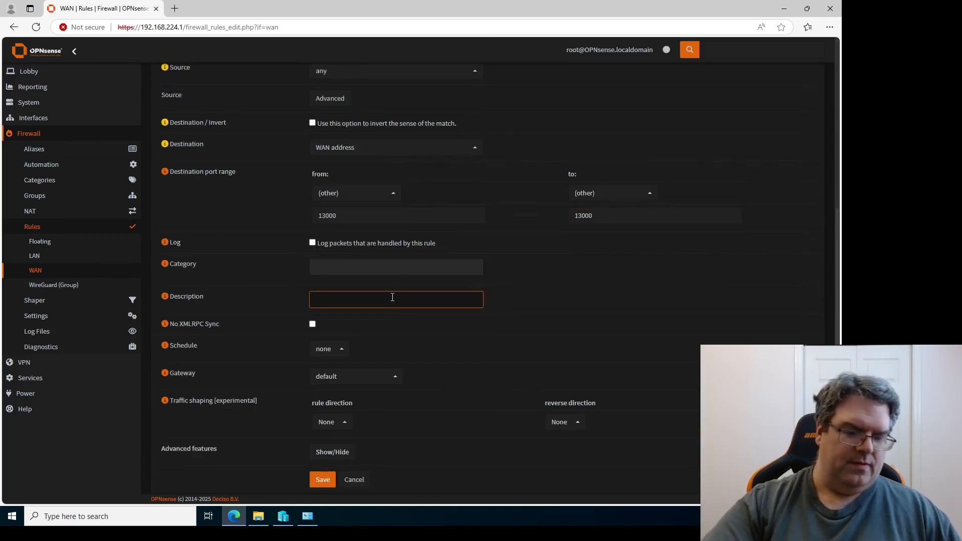
{"action": "type", "text": "VPN"}
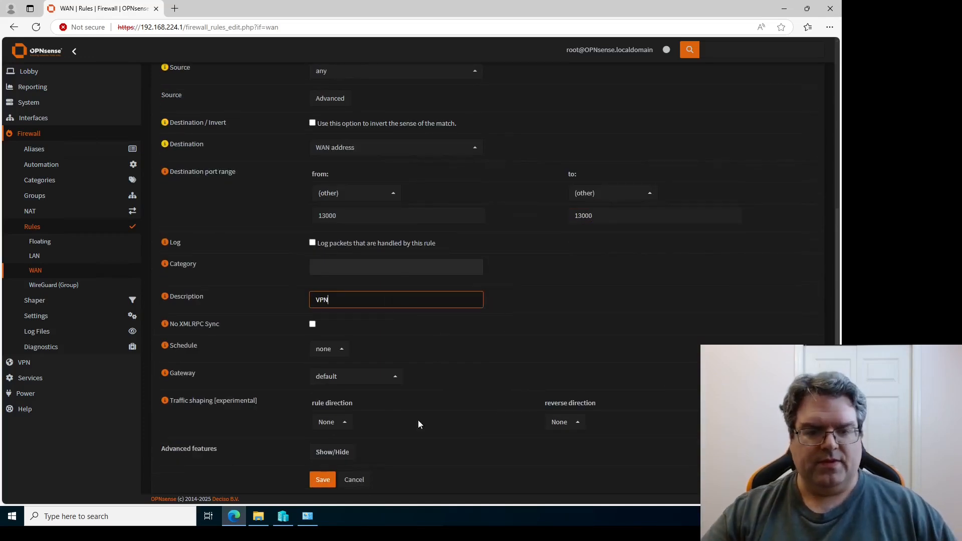
{"action": "left_click", "coordinate": [323, 479]}
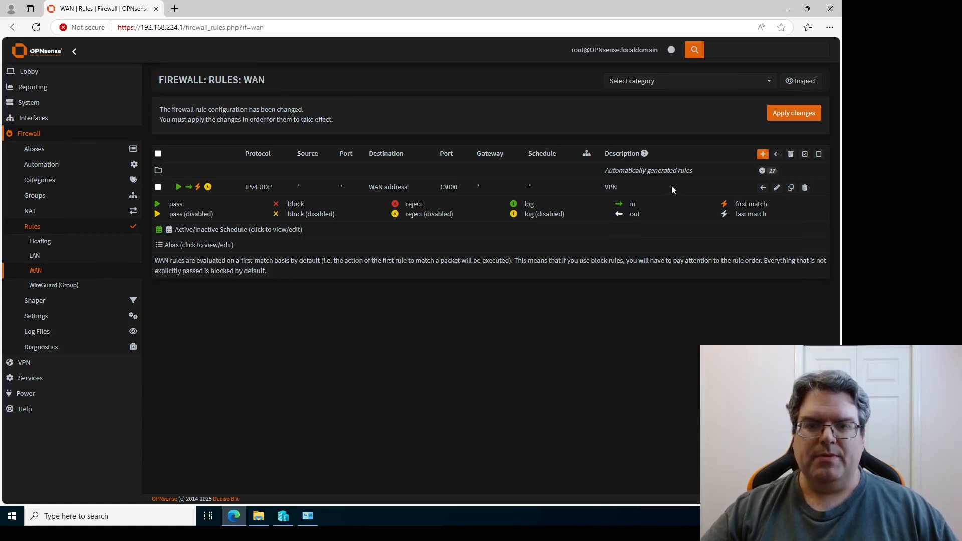
Apply the pending firewall rule changes for the VPN rule.
{"action": "left_click", "coordinate": [784, 121]}
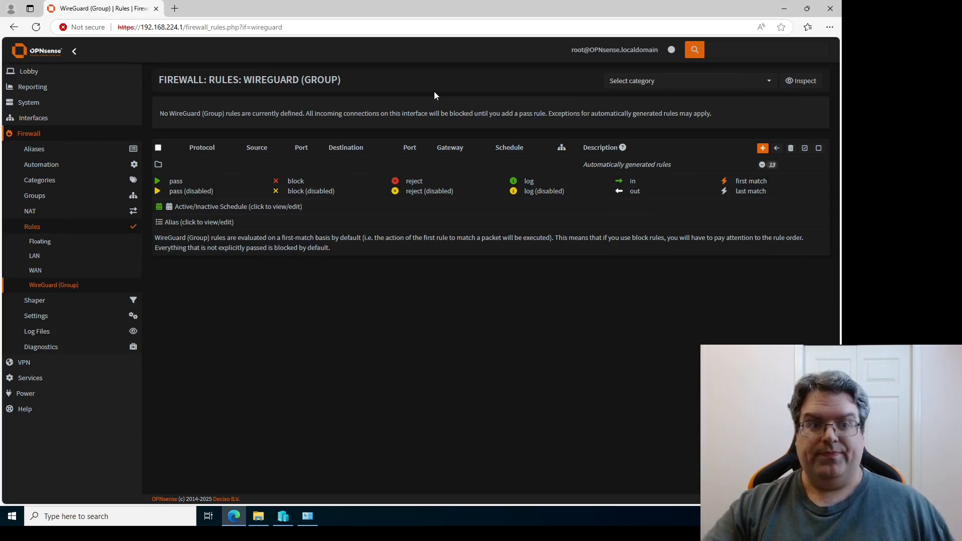
{"action": "left_click", "coordinate": [22, 368]}
{"action": "left_click", "coordinate": [40, 196]}
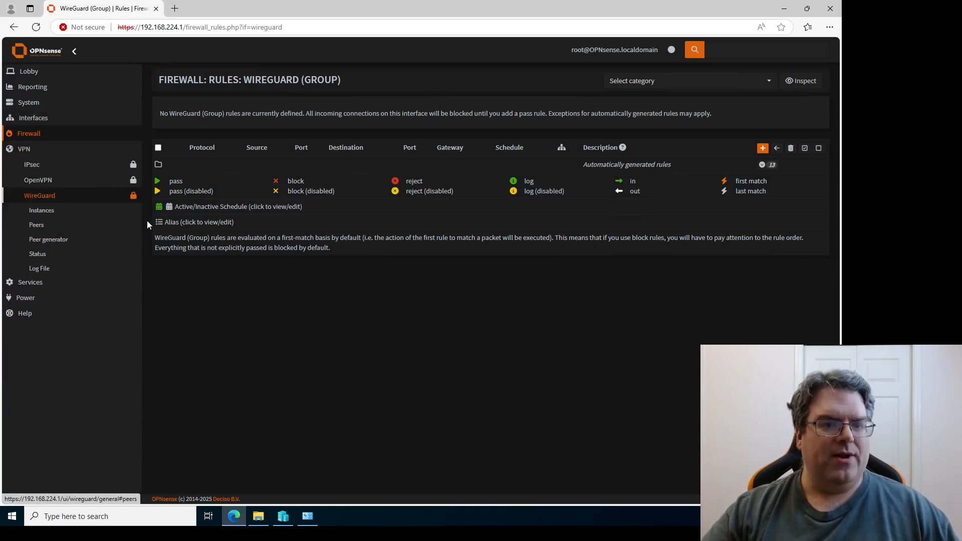
{"action": "left_click", "coordinate": [44, 216]}
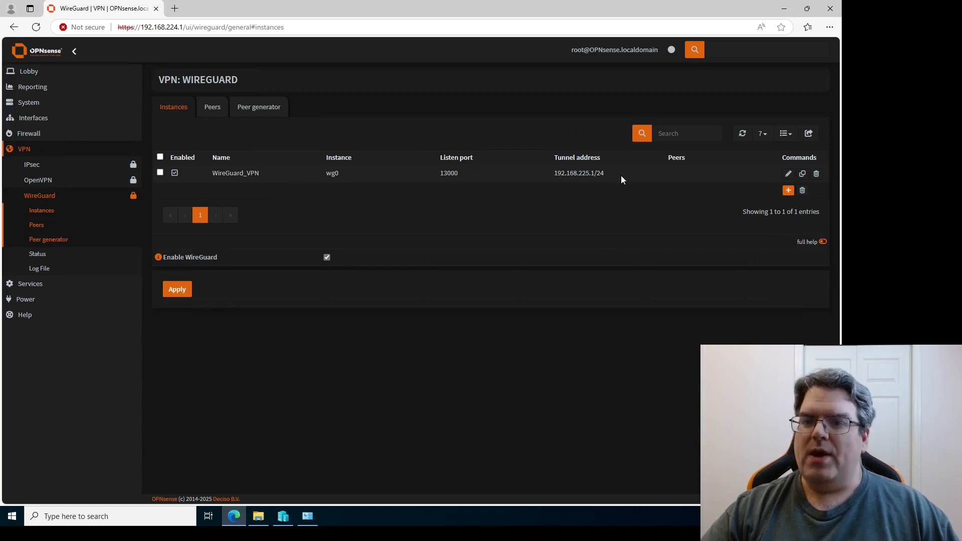
{"action": "left_click", "coordinate": [788, 190]}
{"action": "left_click", "coordinate": [402, 141]}
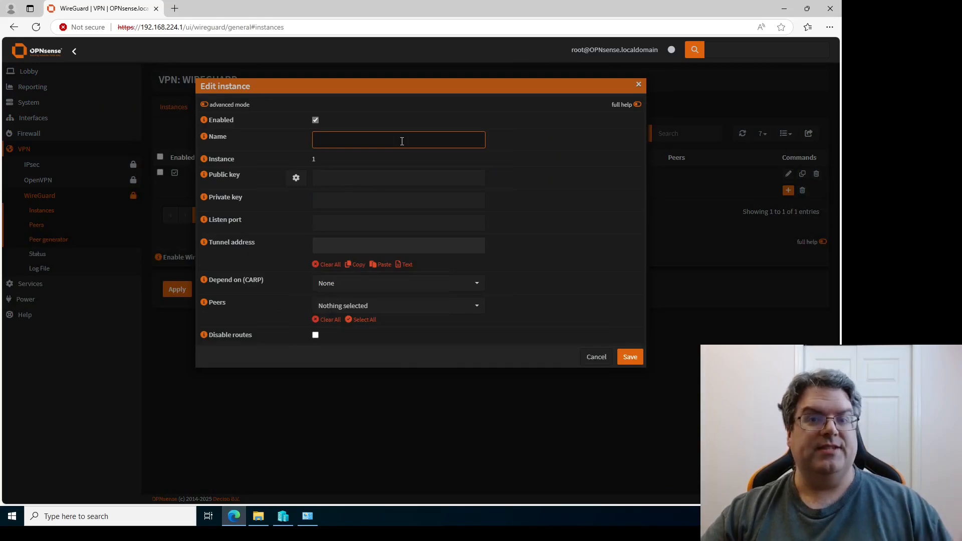
{"action": "left_click", "coordinate": [548, 155]}
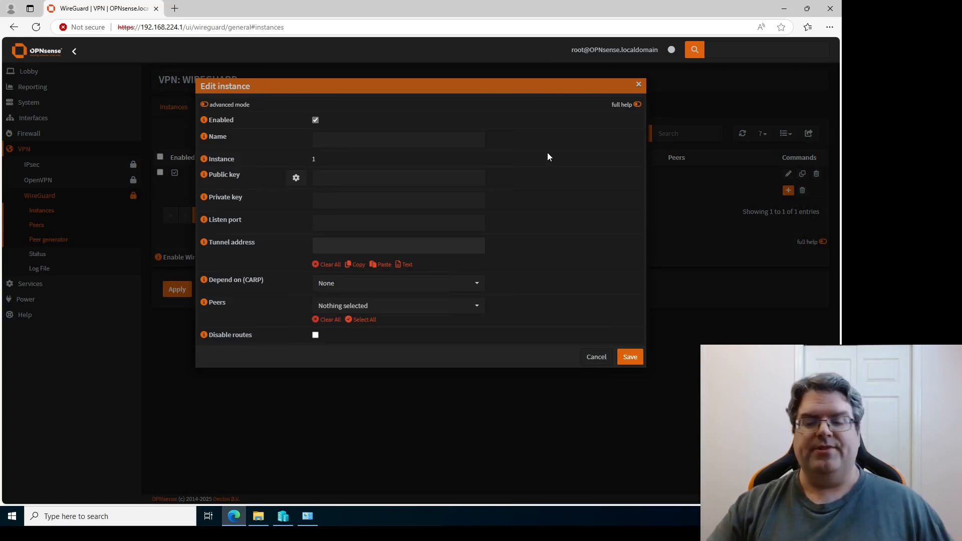
{"action": "left_click", "coordinate": [596, 357]}
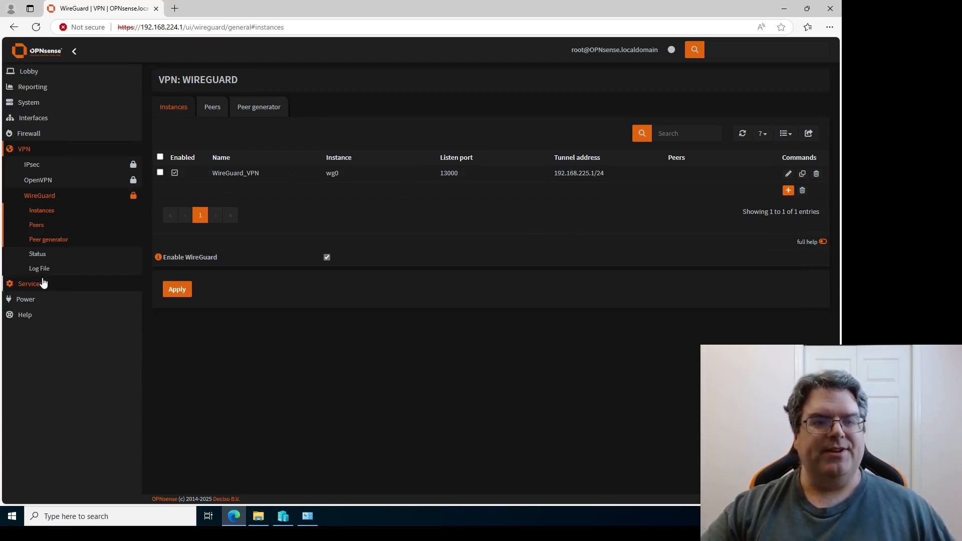
{"action": "left_click", "coordinate": [29, 134]}
{"action": "left_click", "coordinate": [34, 227]}
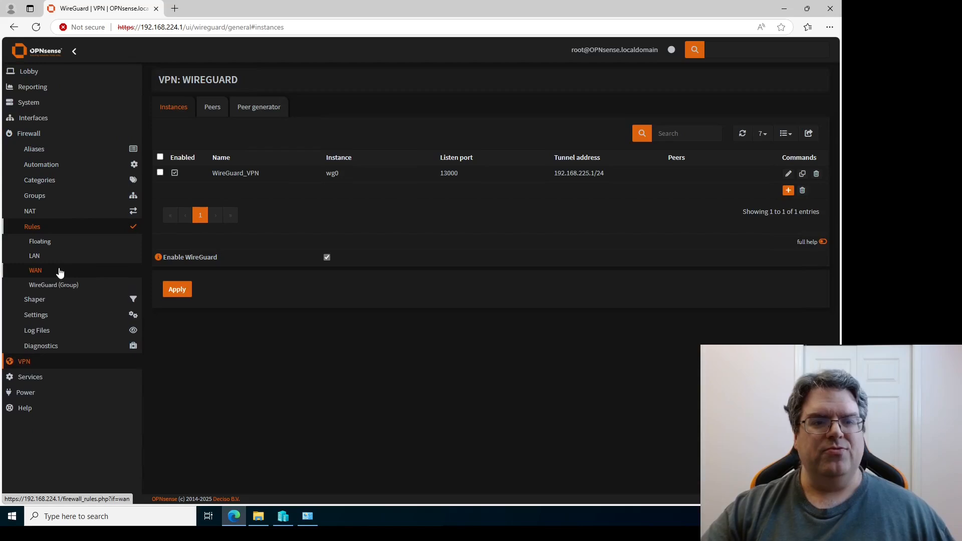
{"action": "left_click", "coordinate": [66, 285]}
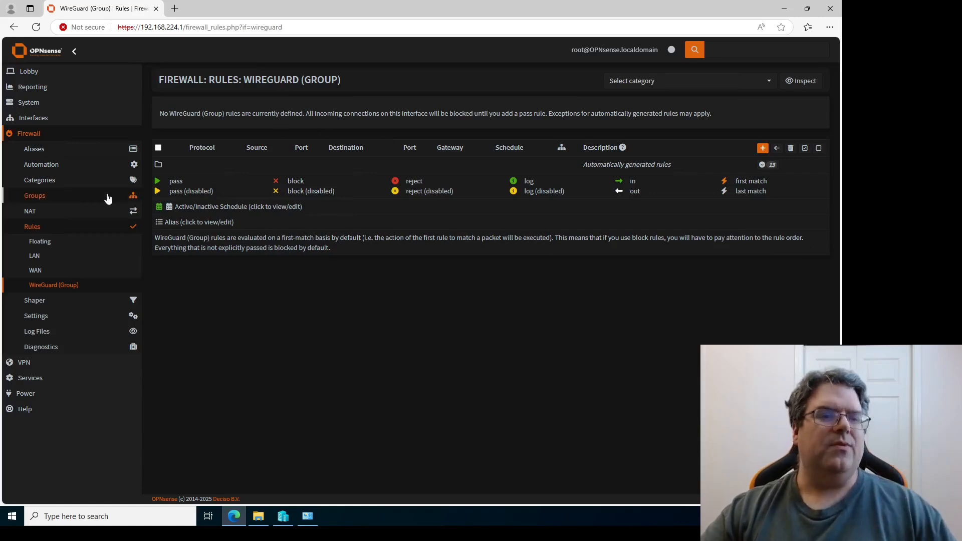
{"action": "left_click", "coordinate": [34, 123]}
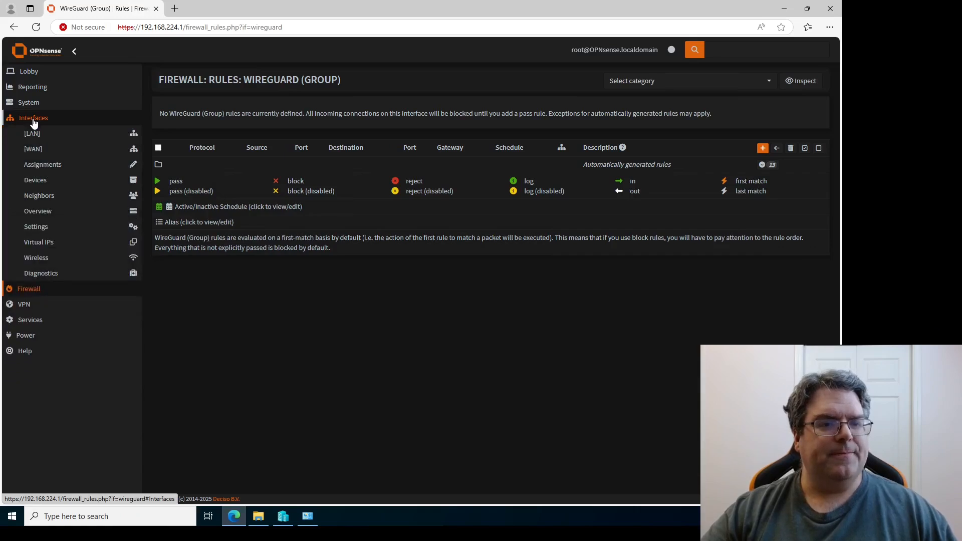
Assign the wg0 device as a new interface with description 'WG_VPN'.
{"action": "left_click", "coordinate": [42, 164]}
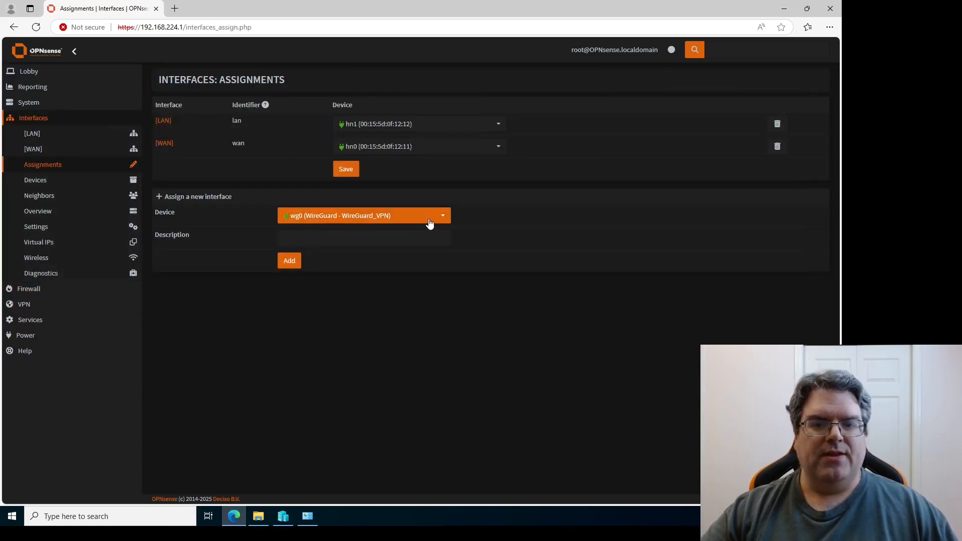
{"action": "left_click", "coordinate": [401, 220]}
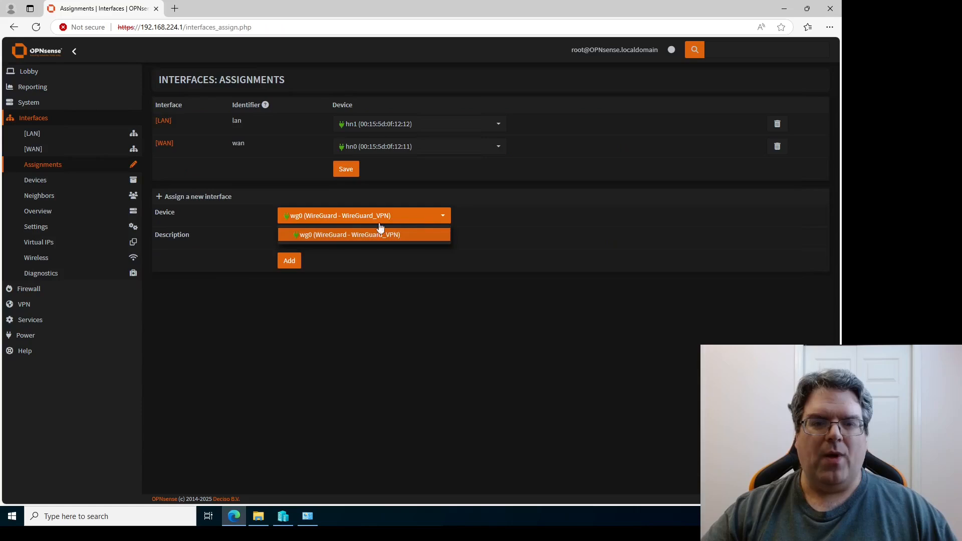
{"action": "left_click", "coordinate": [486, 227]}
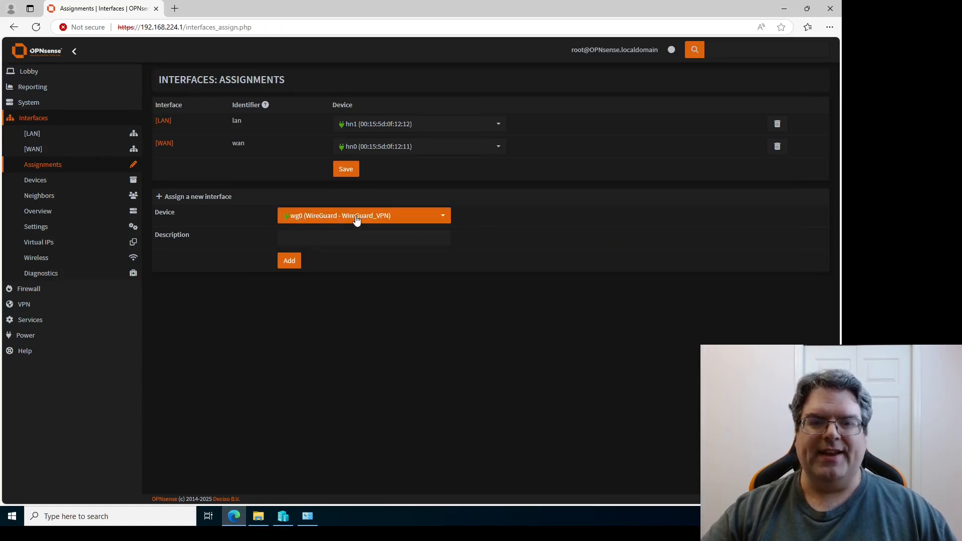
{"action": "left_click", "coordinate": [356, 221]}
{"action": "left_click", "coordinate": [379, 264]}
{"action": "left_click", "coordinate": [313, 239]}
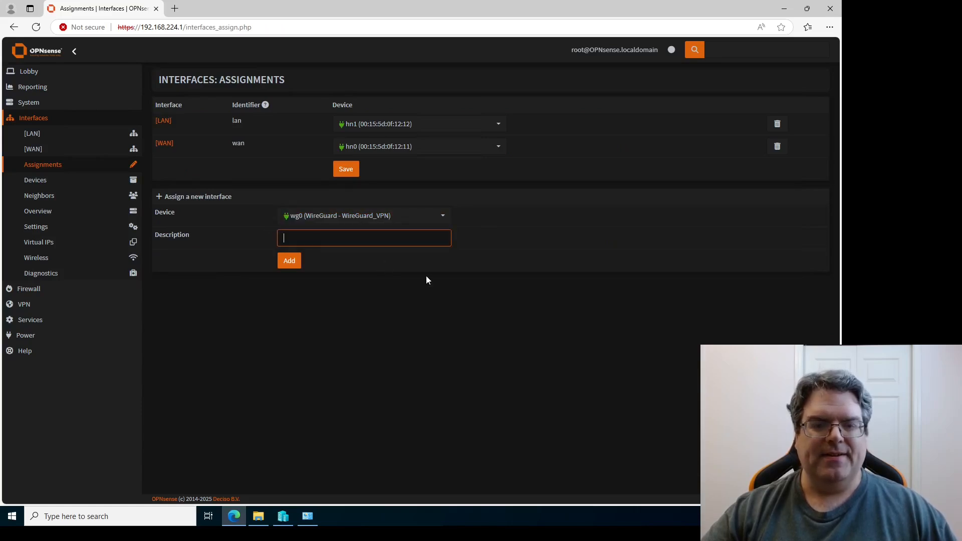
{"action": "type", "text": "wg"}
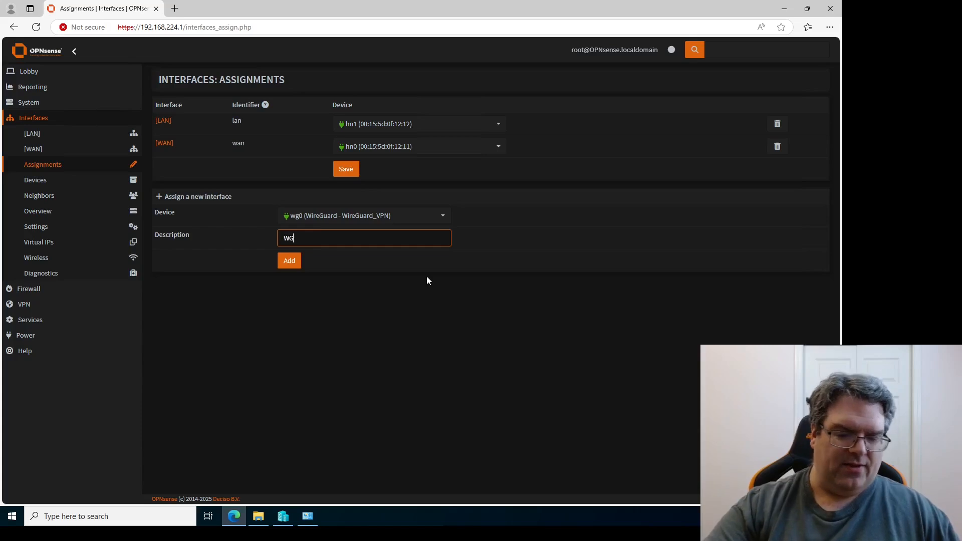
{"action": "key", "text": "BackSpace"}
{"action": "key", "text": "BackSpace"}
{"action": "type", "text": "WG_VP"}
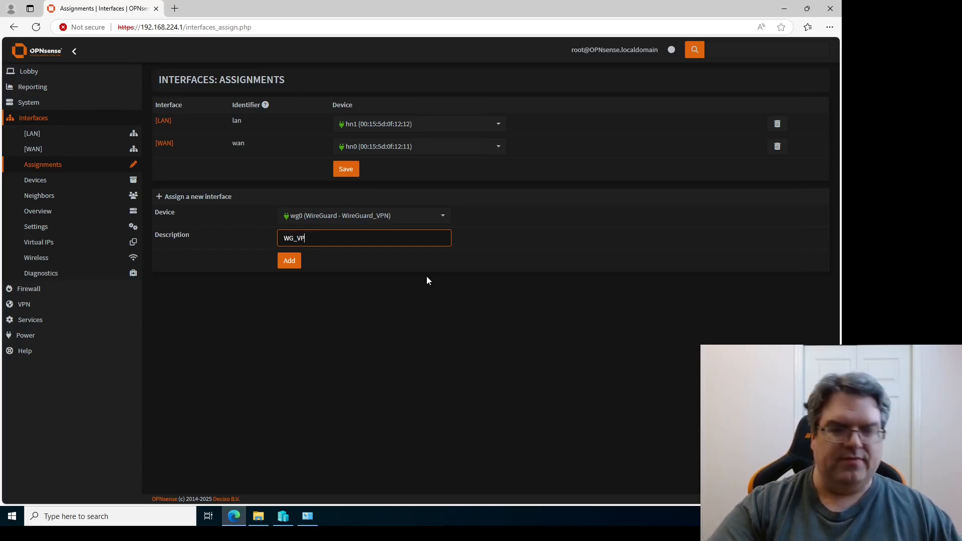
{"action": "type", "text": "N"}
{"action": "left_click", "coordinate": [292, 264]}
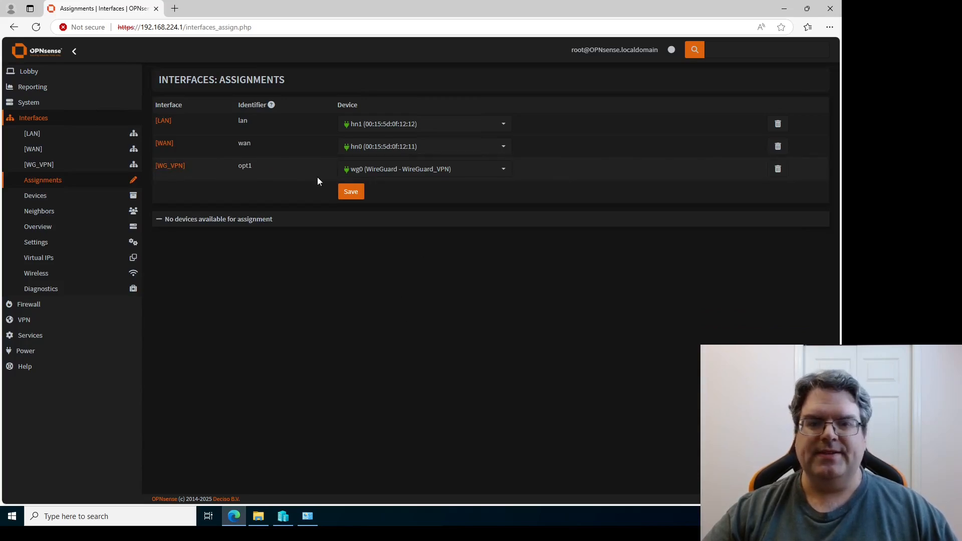
Save the assignments, enable WG_VPN and set its IPv4 type to Static IPv4.
{"action": "left_click", "coordinate": [356, 194]}
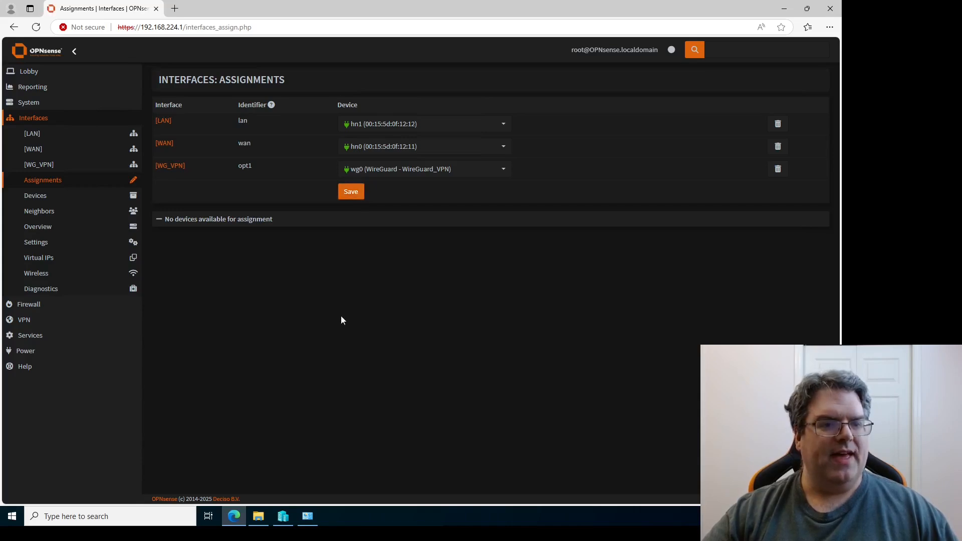
{"action": "left_click", "coordinate": [33, 164]}
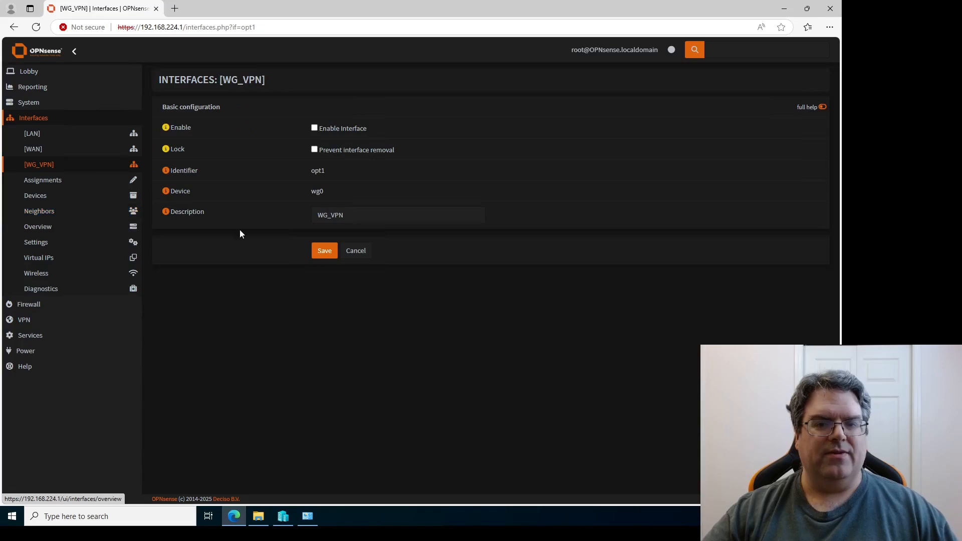
{"action": "left_click", "coordinate": [314, 128]}
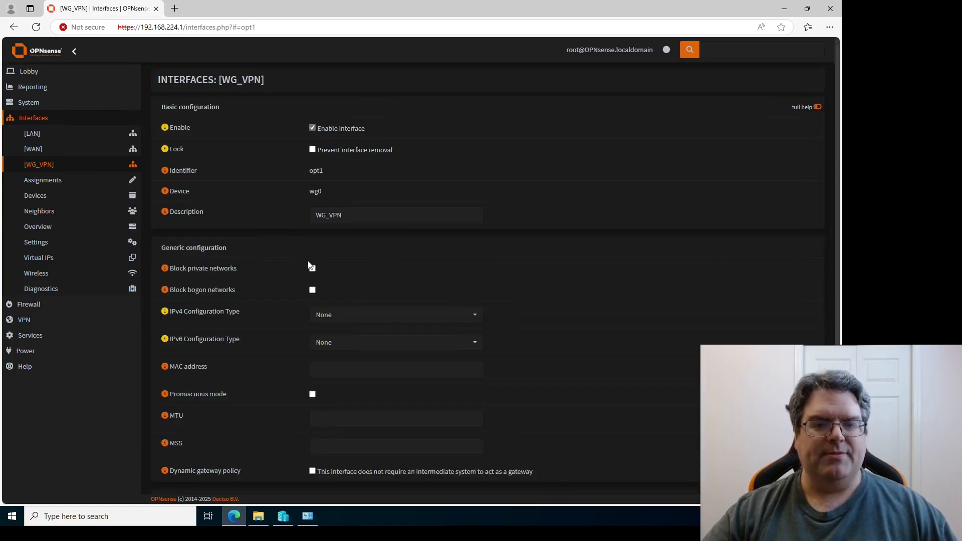
{"action": "scroll", "coordinate": [291, 278], "scroll_direction": "down", "scroll_amount": 1}
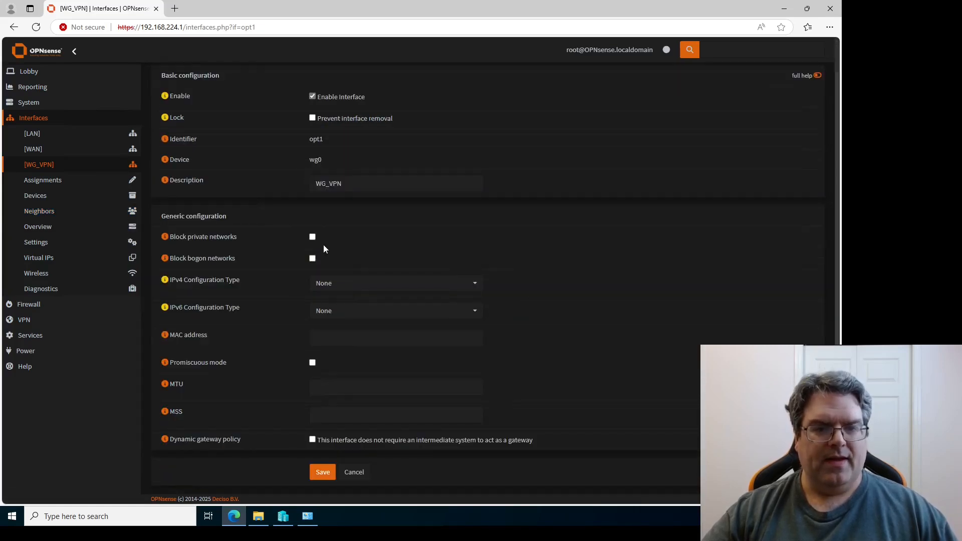
{"action": "left_click", "coordinate": [365, 285]}
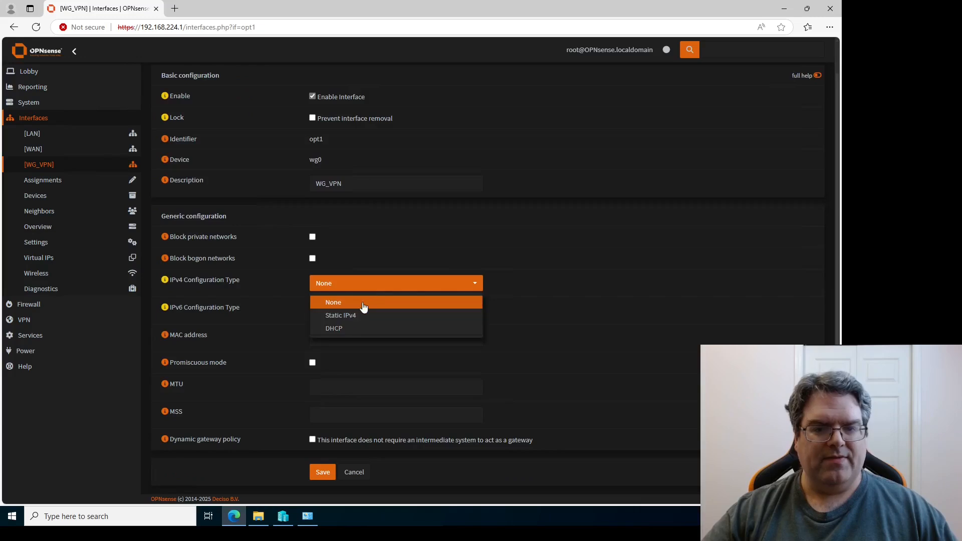
{"action": "left_click", "coordinate": [357, 315]}
{"action": "left_click", "coordinate": [351, 339]}
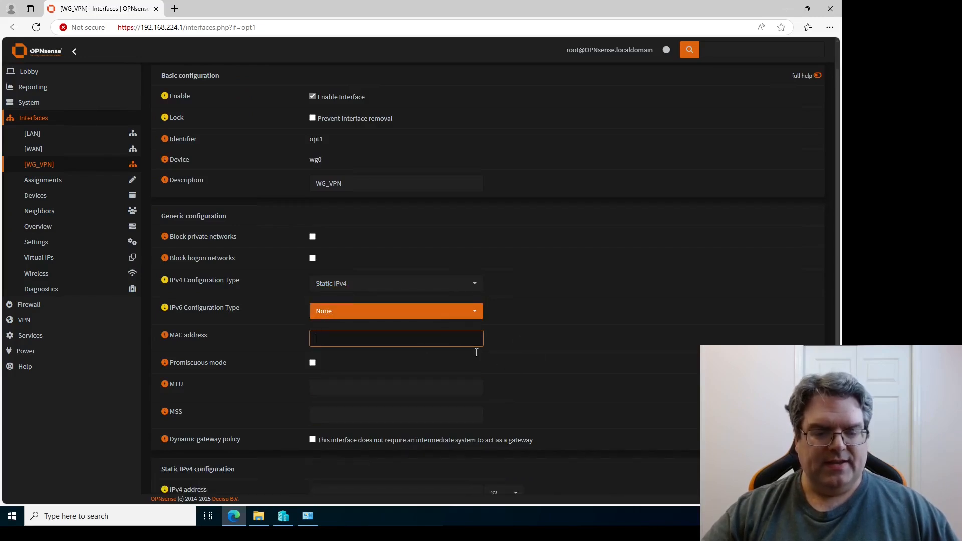
Enter IPv4 address 192.168.225.1/24 and try saving the WG_VPN interface.
{"action": "scroll", "coordinate": [501, 353], "scroll_direction": "down", "scroll_amount": 3}
{"action": "left_click", "coordinate": [443, 409]}
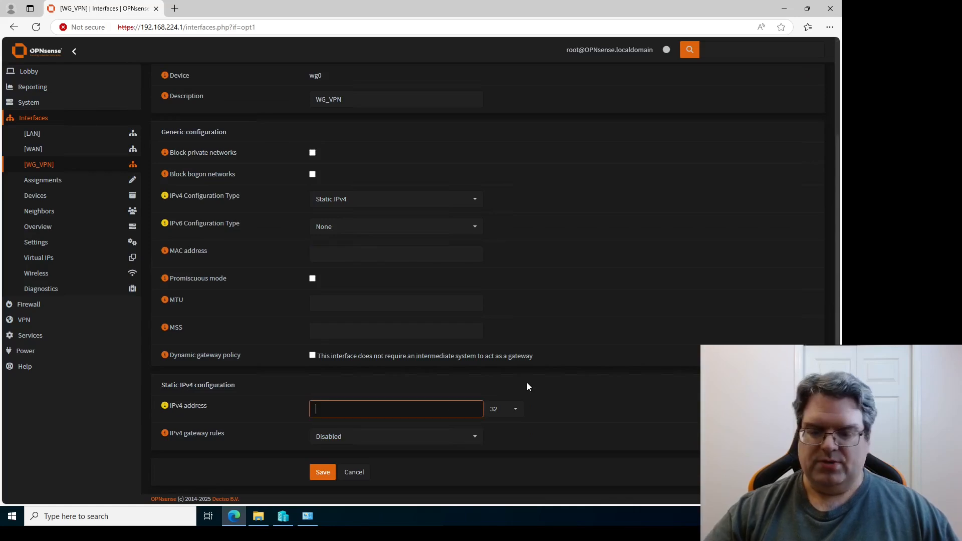
{"action": "type", "text": "192.168.22"}
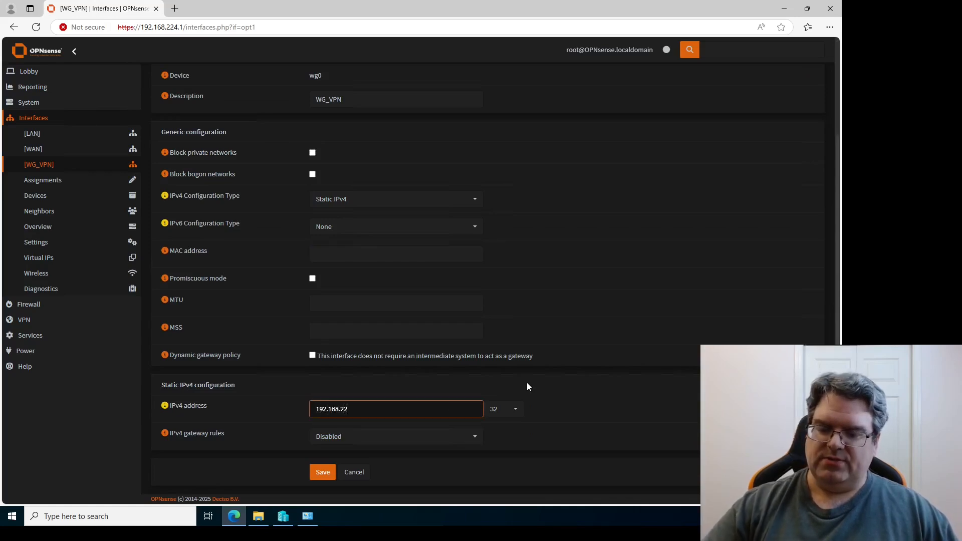
{"action": "type", "text": "5.1"}
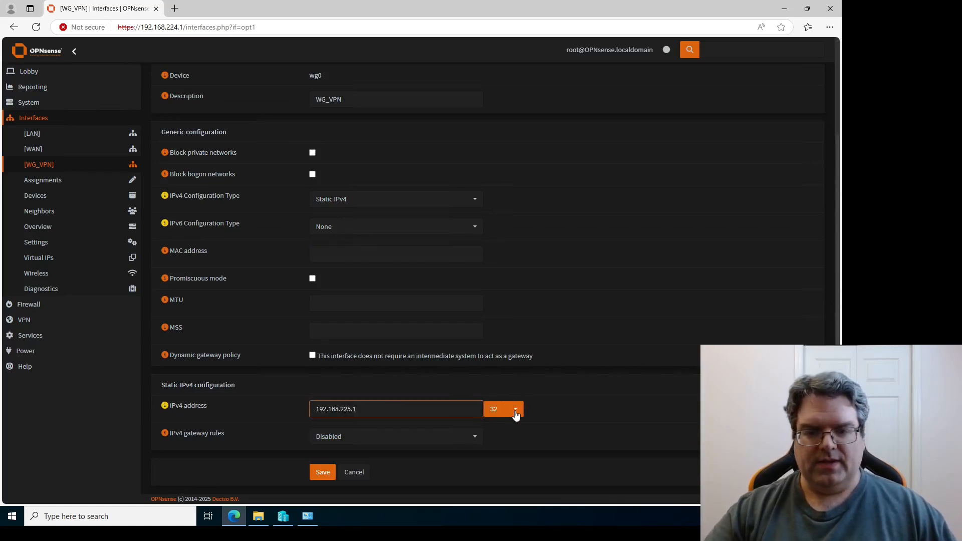
{"action": "left_click", "coordinate": [516, 413]}
{"action": "left_click", "coordinate": [509, 377]}
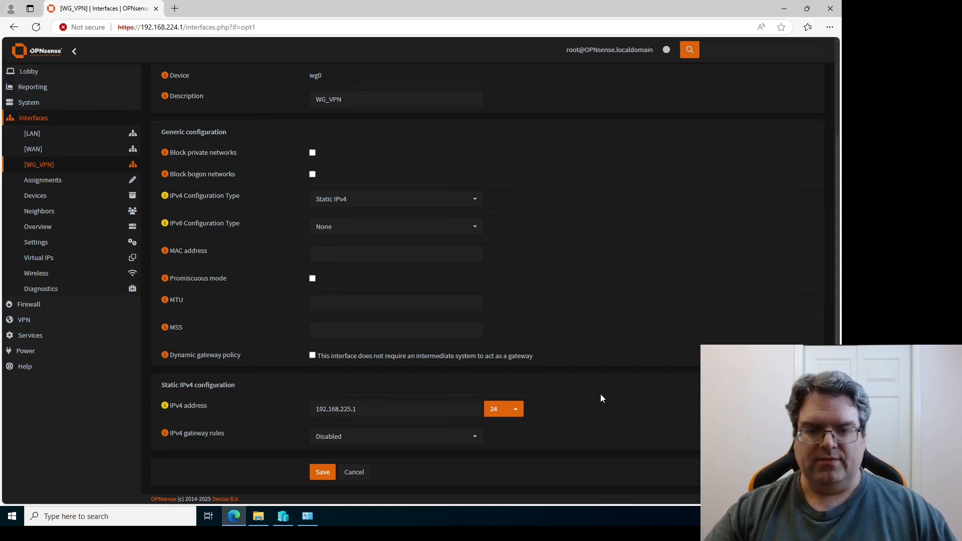
{"action": "left_click", "coordinate": [607, 404]}
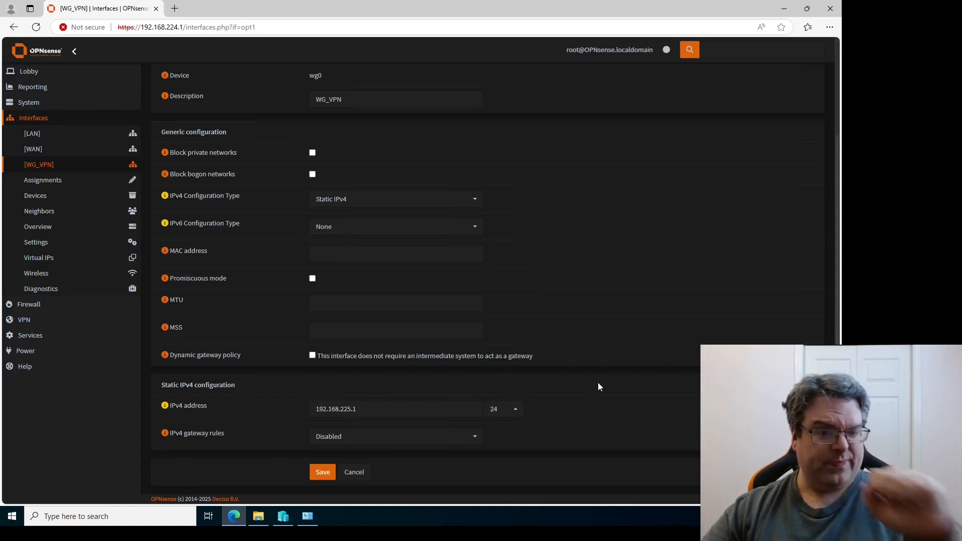
{"action": "left_click", "coordinate": [325, 474]}
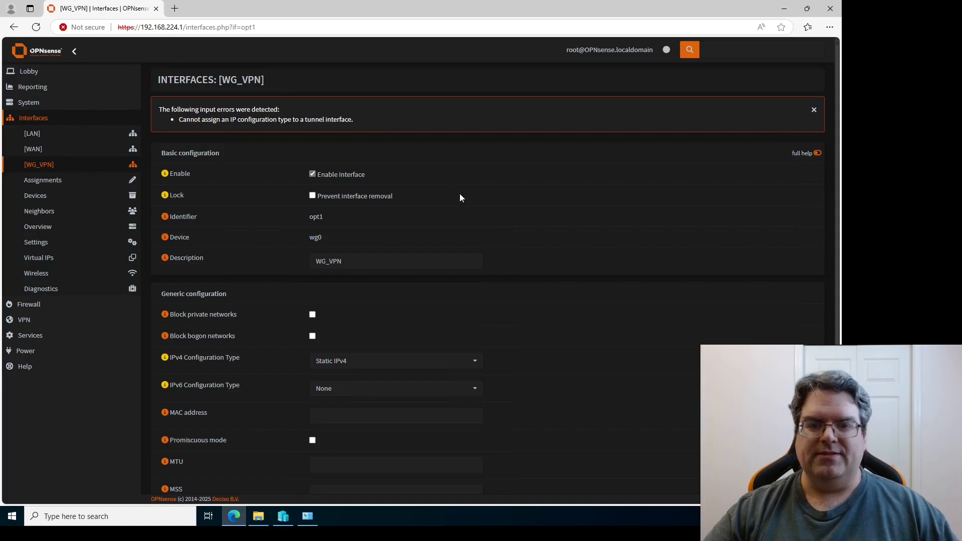
Set WG_VPN's IPv4 configuration type to None, save, and apply the changes.
{"action": "scroll", "coordinate": [461, 201], "scroll_direction": "down", "scroll_amount": 3}
{"action": "left_click", "coordinate": [464, 212]}
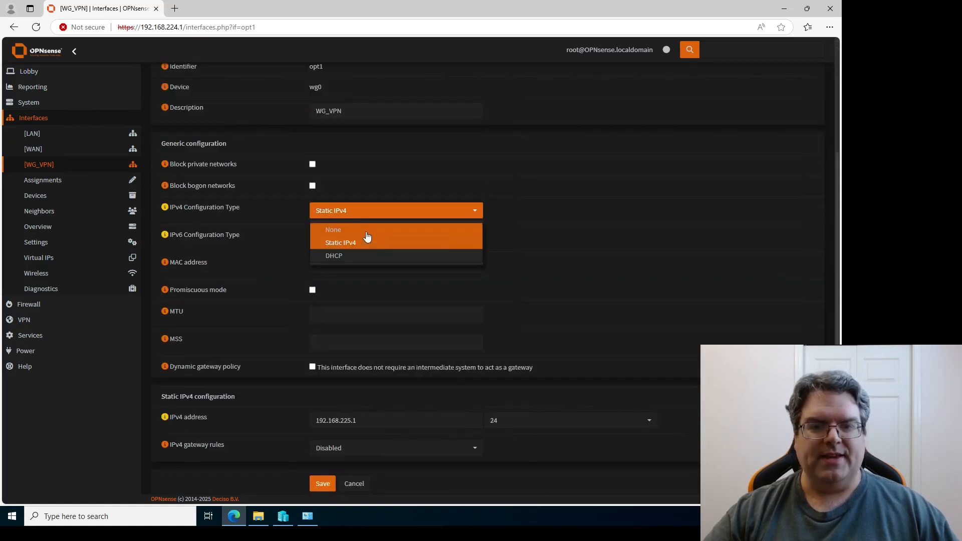
{"action": "left_click", "coordinate": [367, 232]}
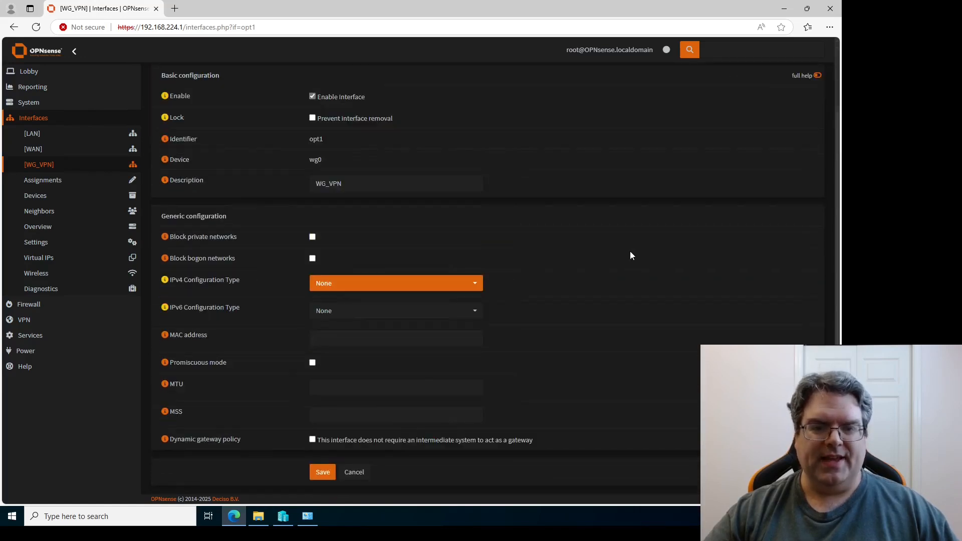
{"action": "left_click", "coordinate": [322, 473]}
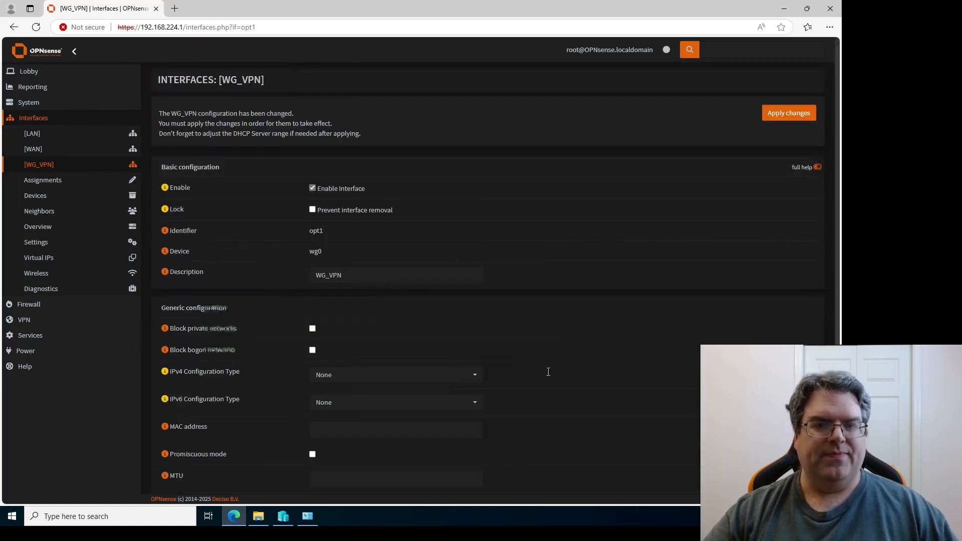
{"action": "left_click", "coordinate": [770, 122]}
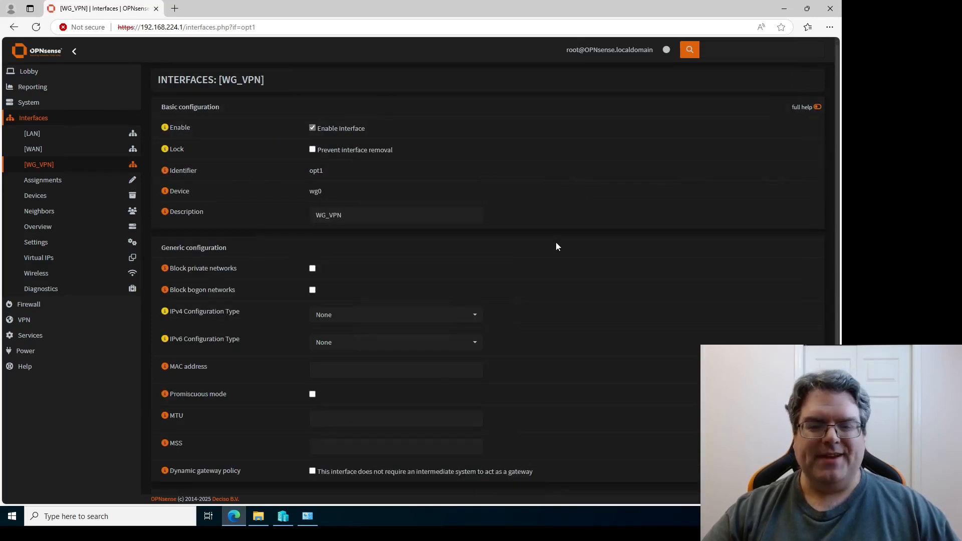
Go to the WireGuard instances list under VPN.
{"action": "scroll", "coordinate": [501, 301], "scroll_direction": "down", "scroll_amount": 1}
{"action": "scroll", "coordinate": [391, 391], "scroll_direction": "up", "scroll_amount": 1}
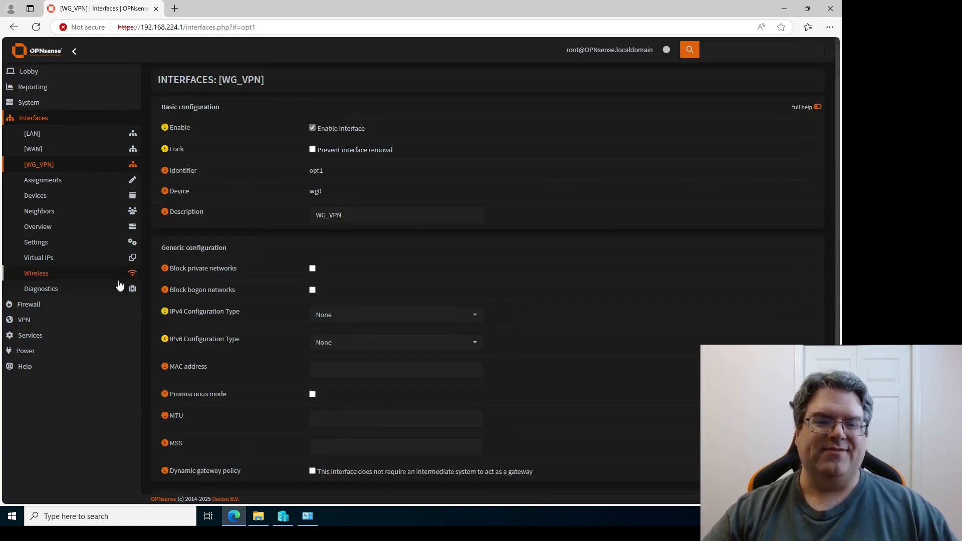
{"action": "left_click", "coordinate": [31, 320]}
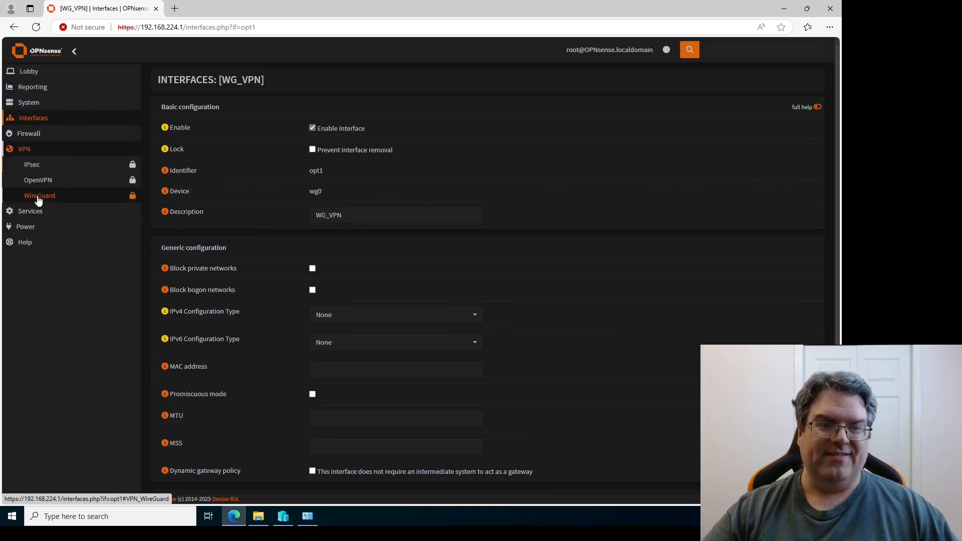
{"action": "left_click", "coordinate": [38, 198]}
{"action": "left_click", "coordinate": [39, 213]}
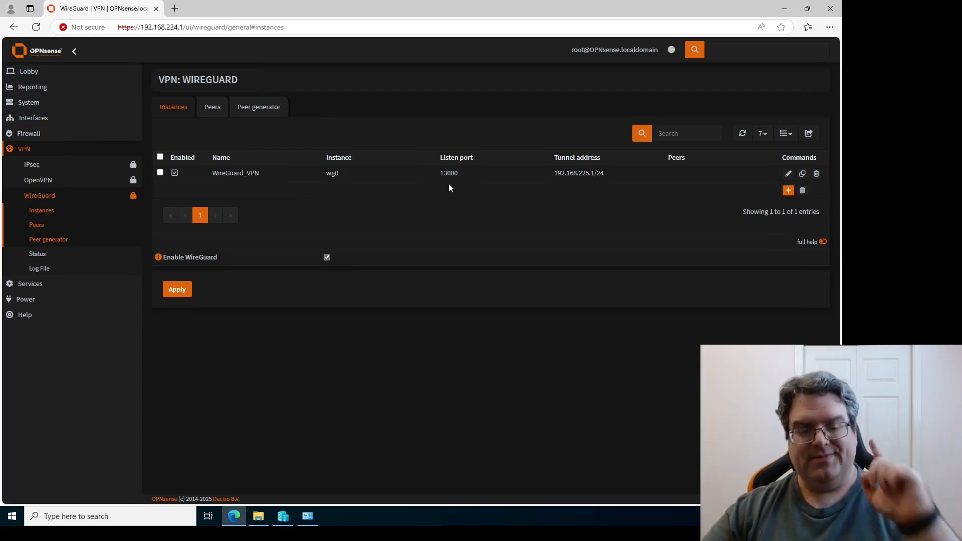
Open the WG_VPN firewall rules, compare them with WireGuard (Group), and return to WG_VPN.
{"action": "left_click", "coordinate": [37, 134]}
{"action": "left_click", "coordinate": [33, 227]}
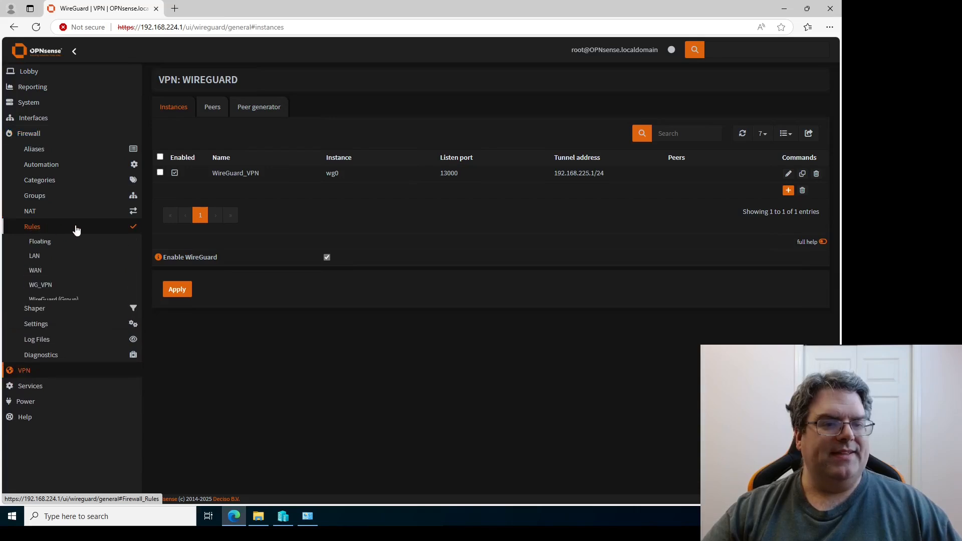
{"action": "left_click", "coordinate": [46, 285]}
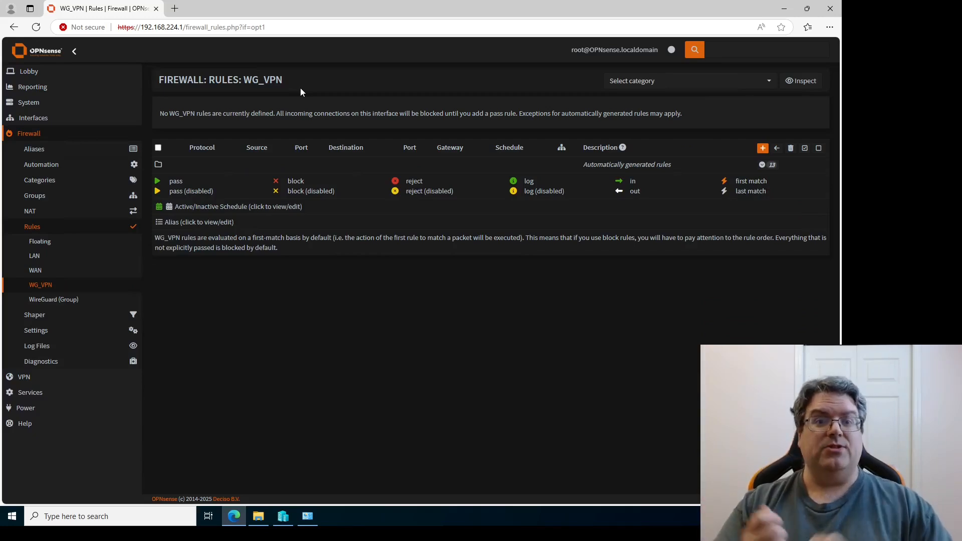
{"action": "left_click", "coordinate": [68, 300]}
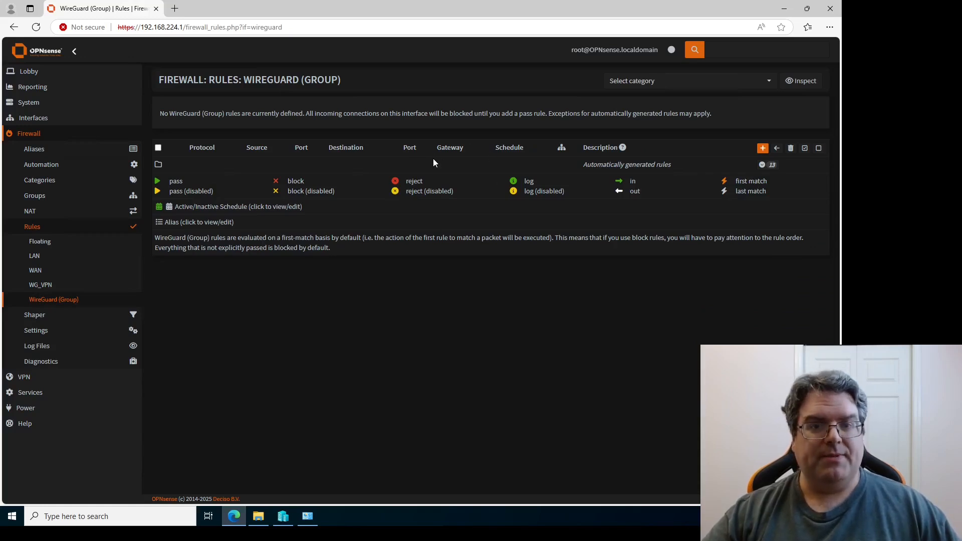
{"action": "left_click", "coordinate": [54, 286]}
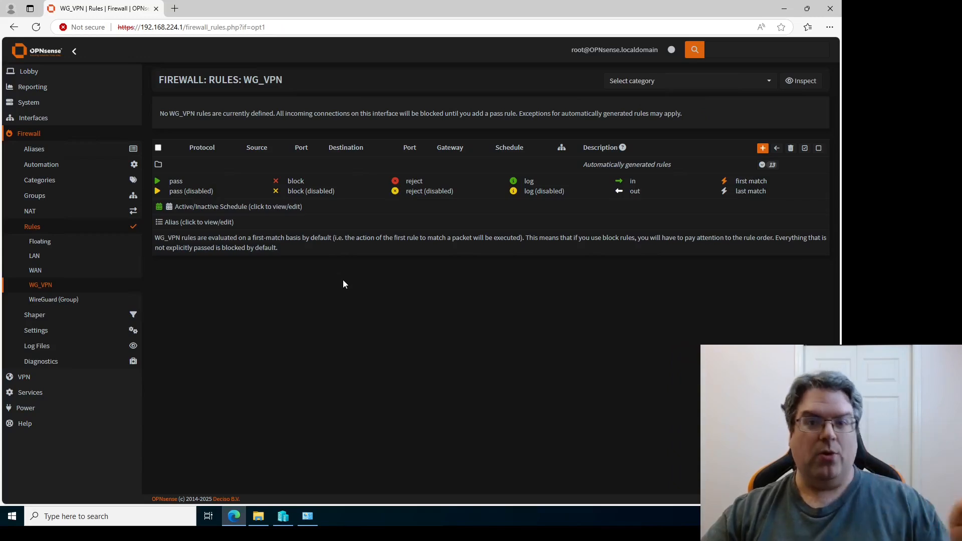
{"action": "left_click", "coordinate": [76, 301]}
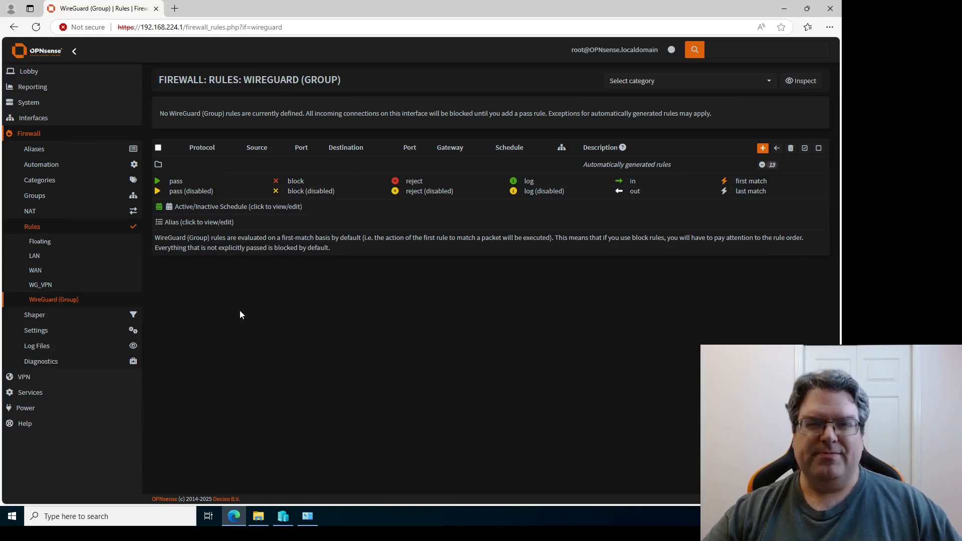
{"action": "left_click", "coordinate": [40, 284]}
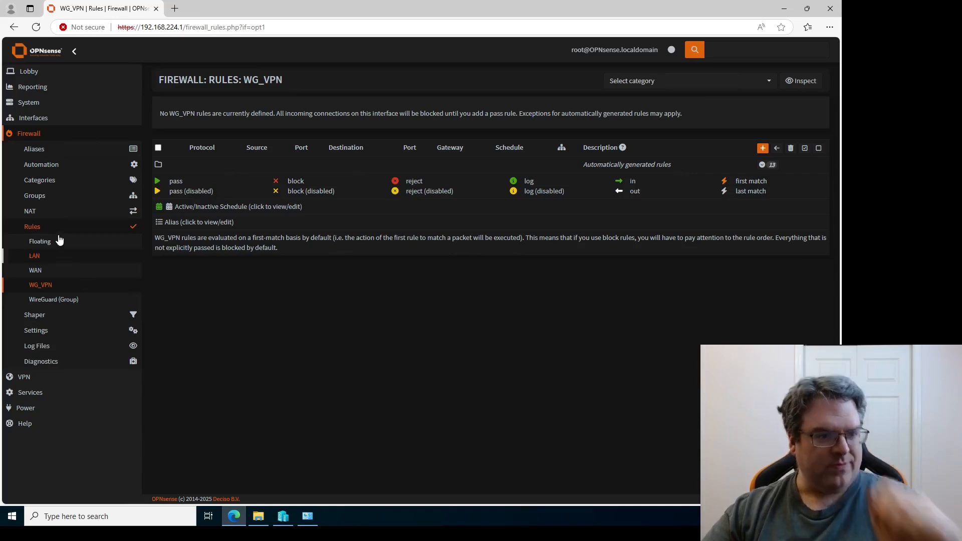
{"action": "left_click", "coordinate": [25, 377]}
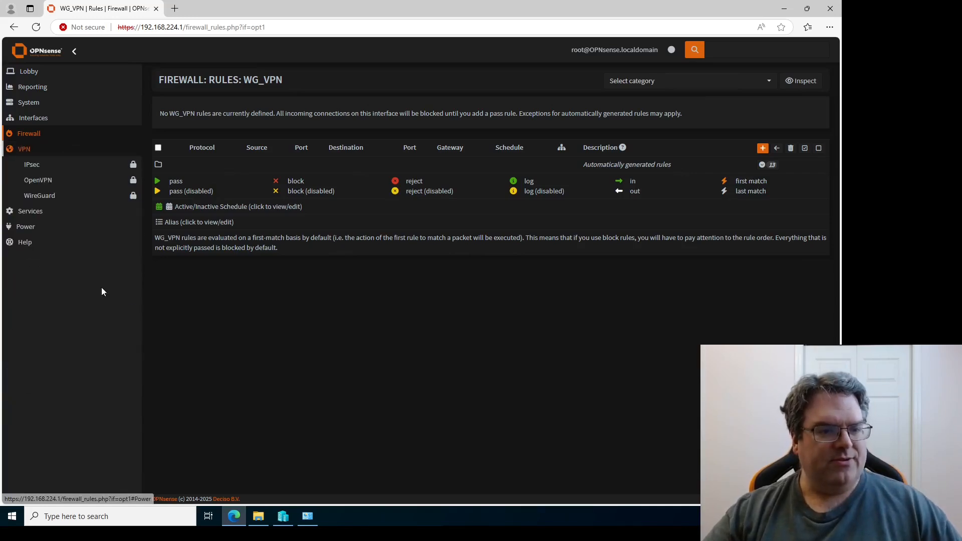
Go from the WireGuard peers list to the Peer generator page.
{"action": "left_click", "coordinate": [41, 195]}
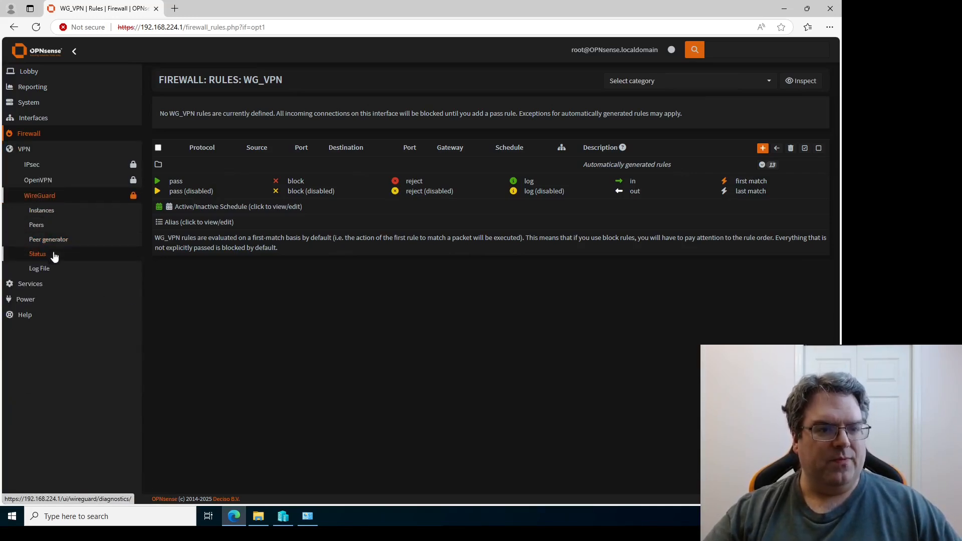
{"action": "left_click", "coordinate": [37, 225]}
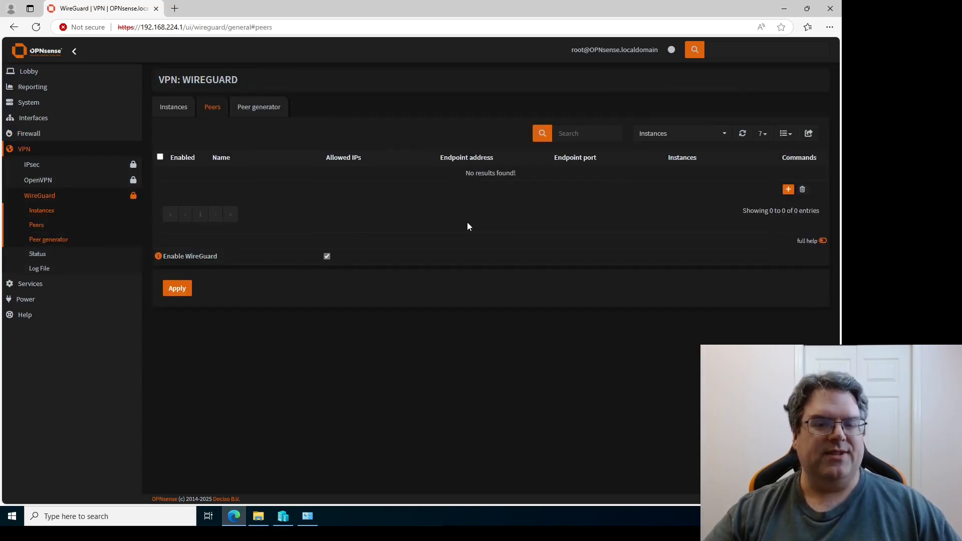
{"action": "left_click", "coordinate": [270, 112]}
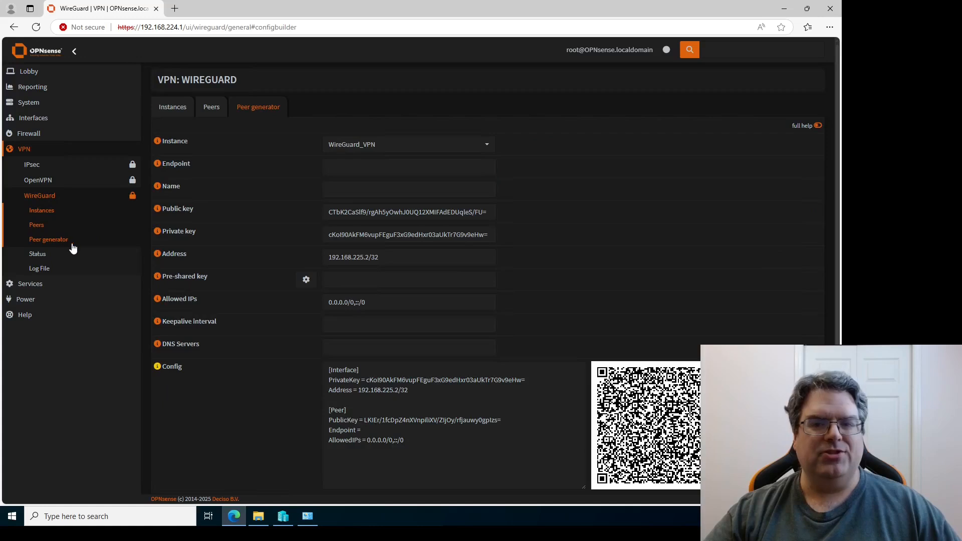
Review the generated client key, the available instances and the client config, then return to Instances.
{"action": "left_click", "coordinate": [462, 212]}
{"action": "left_click", "coordinate": [489, 145]}
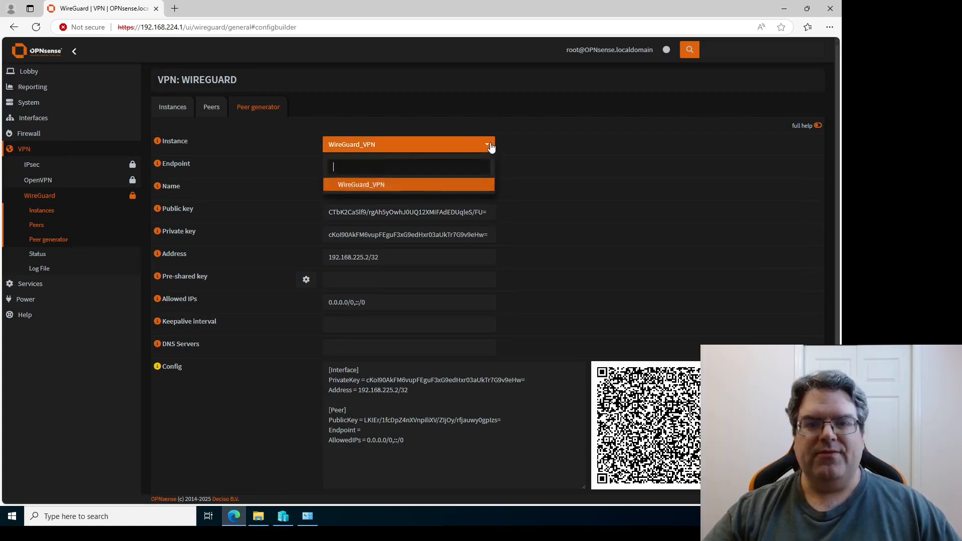
{"action": "left_click", "coordinate": [558, 156]}
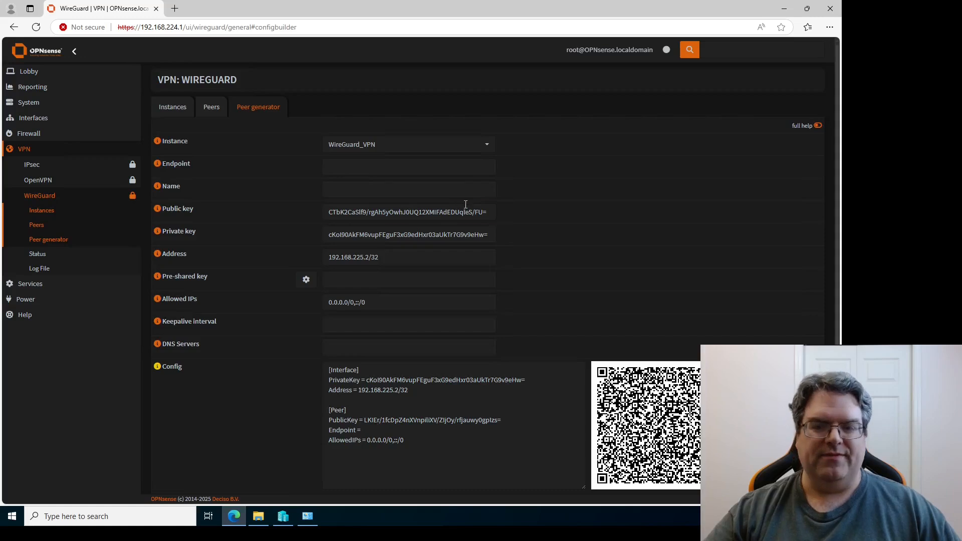
{"action": "scroll", "coordinate": [578, 249], "scroll_direction": "down", "scroll_amount": 1}
{"action": "left_click", "coordinate": [476, 344]}
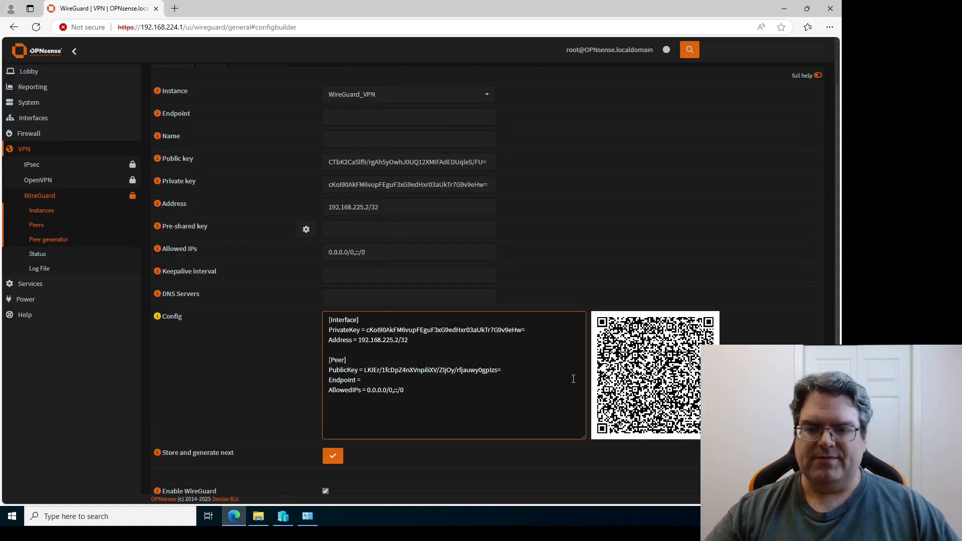
{"action": "scroll", "coordinate": [449, 371], "scroll_direction": "up", "scroll_amount": 1}
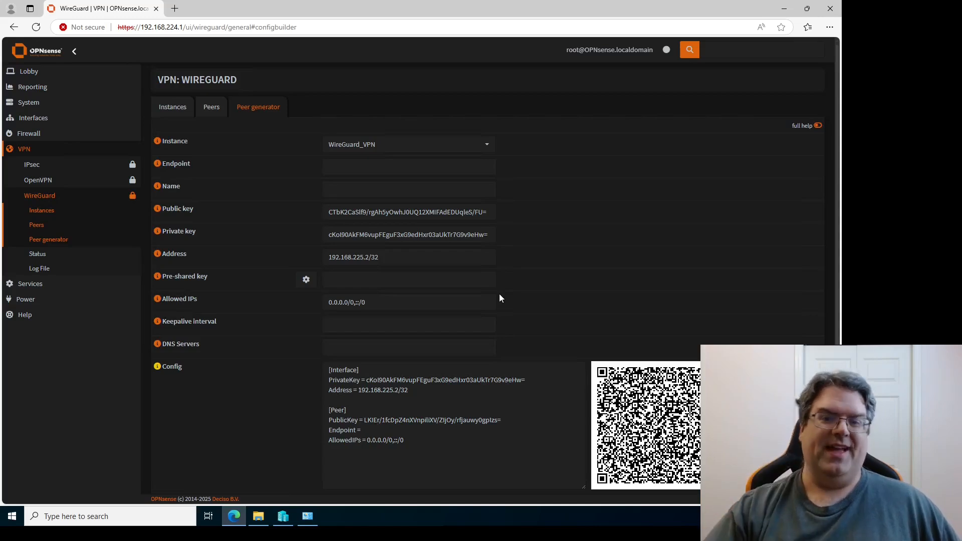
{"action": "left_click", "coordinate": [434, 211]}
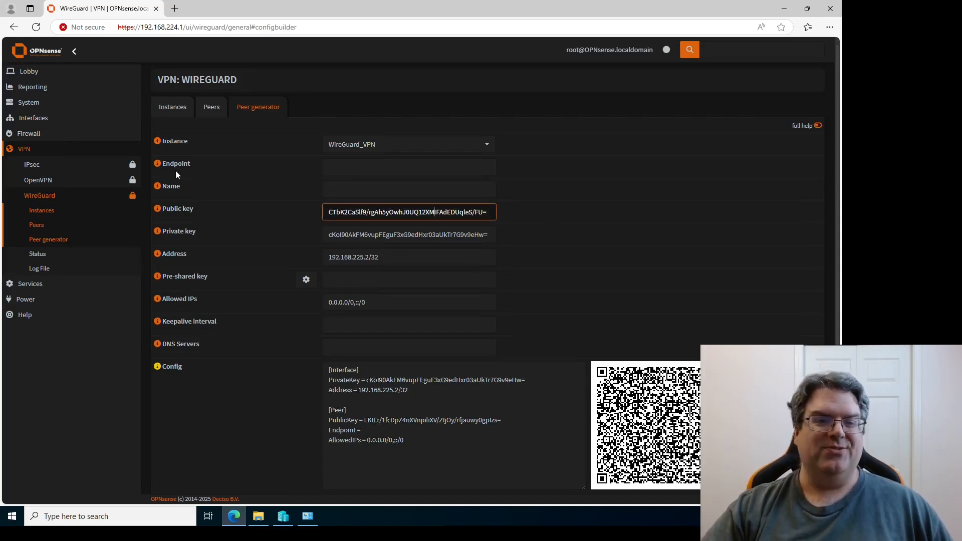
{"action": "left_click", "coordinate": [42, 212]}
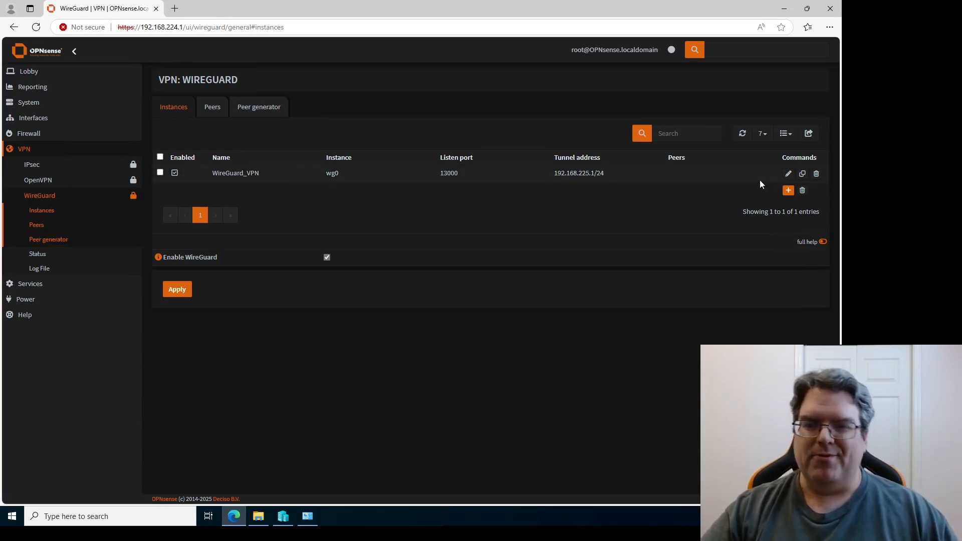
Inspect WireGuard_VPN's own public key, cancel the editor unsaved, and return to the peer generator.
{"action": "left_click", "coordinate": [788, 173]}
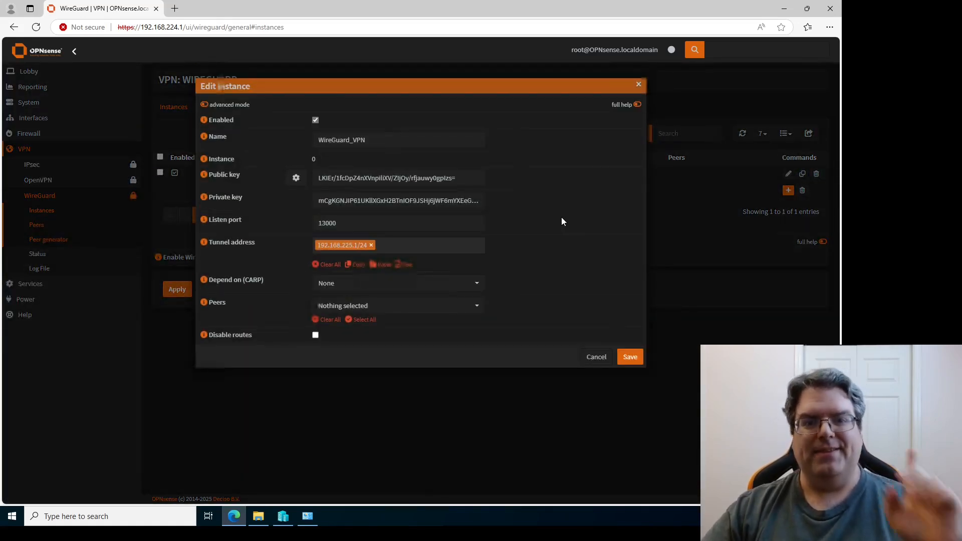
{"action": "left_click", "coordinate": [475, 182]}
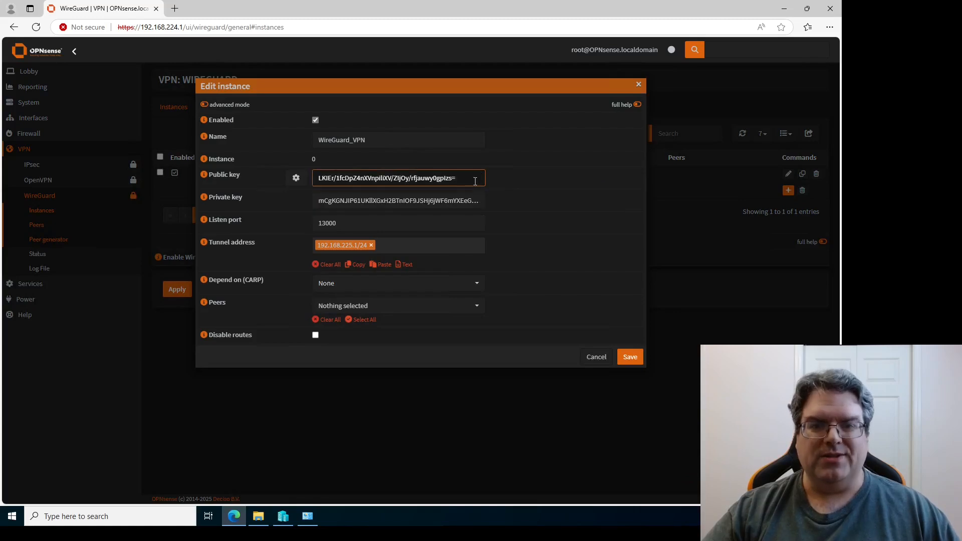
{"action": "key", "text": "ctrl+a"}
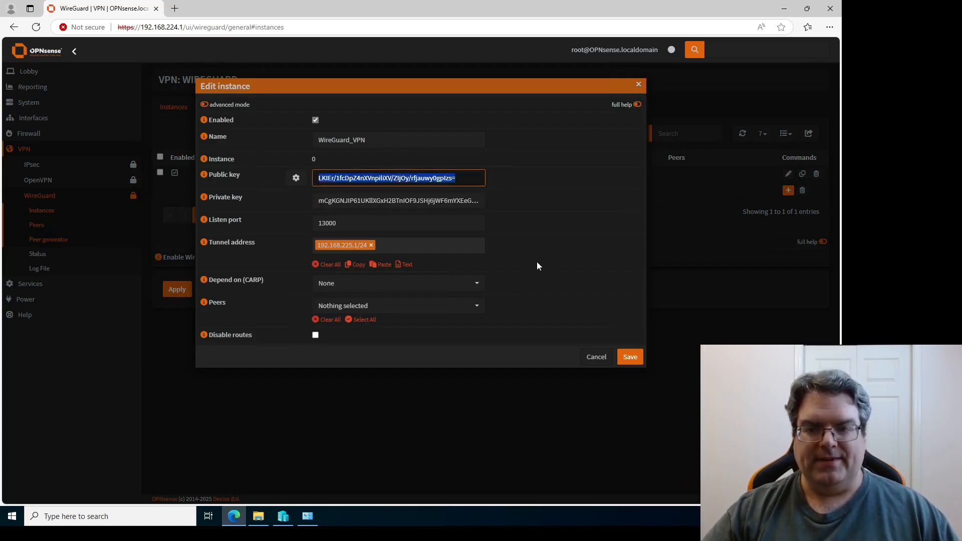
{"action": "left_click", "coordinate": [596, 358]}
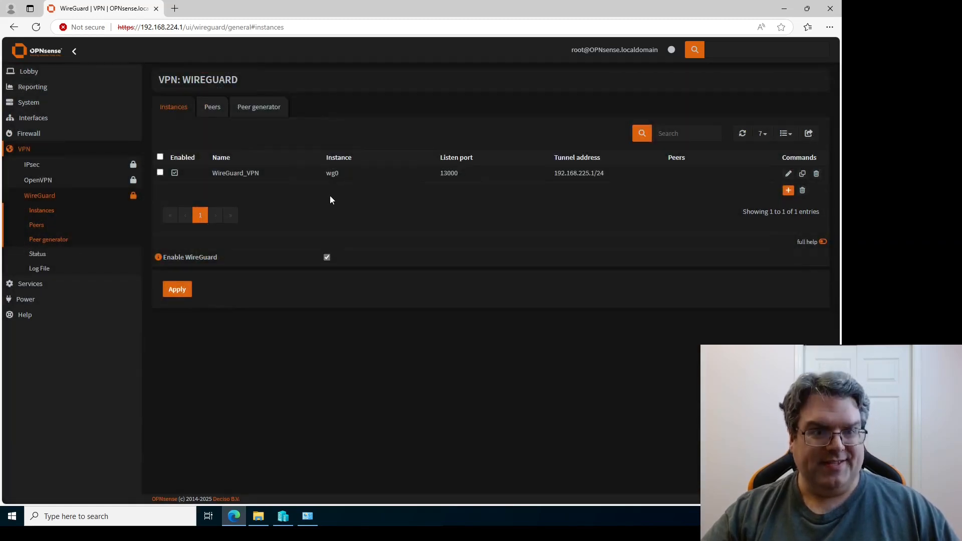
{"action": "left_click", "coordinate": [52, 240]}
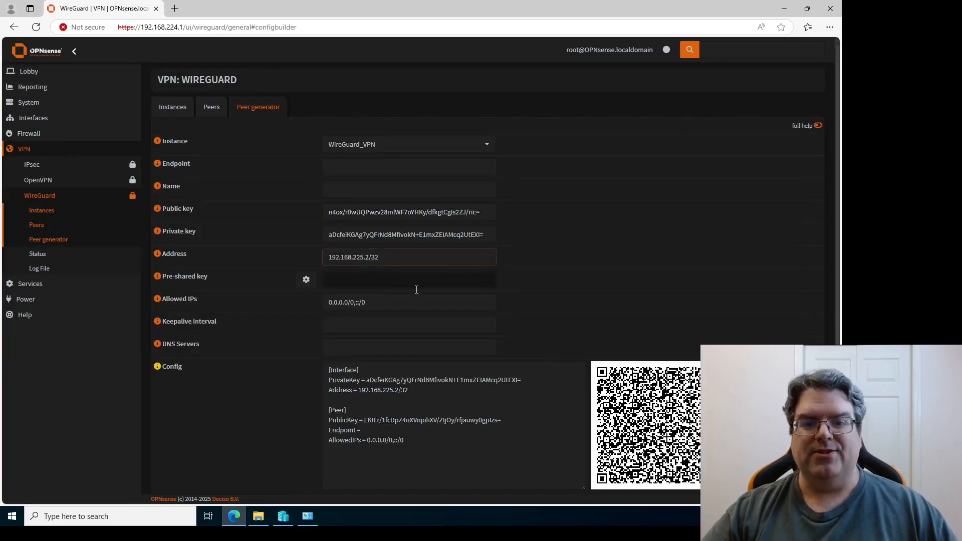
{"action": "scroll", "coordinate": [413, 414], "scroll_direction": "down", "scroll_amount": 1}
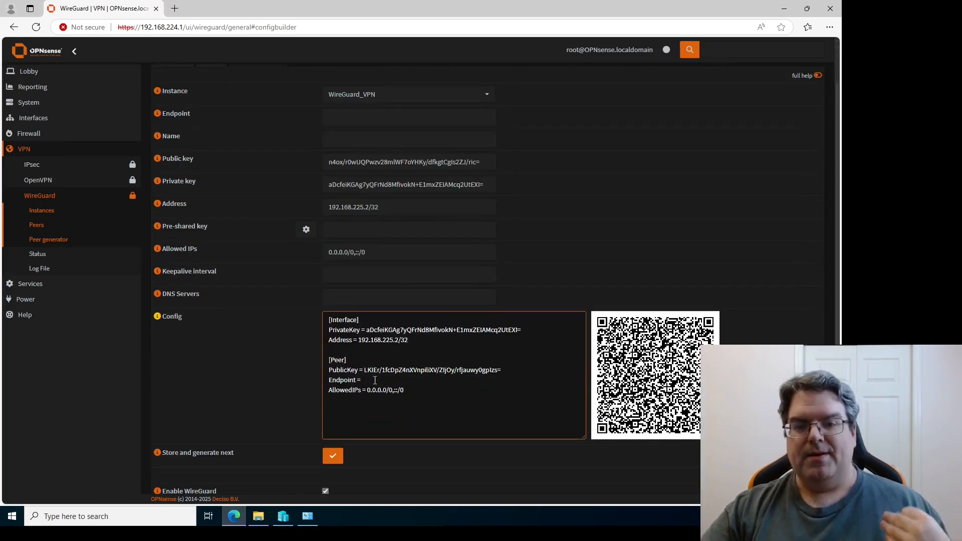
{"action": "left_click_drag", "start_coordinate": [363, 370], "coordinate": [510, 369]}
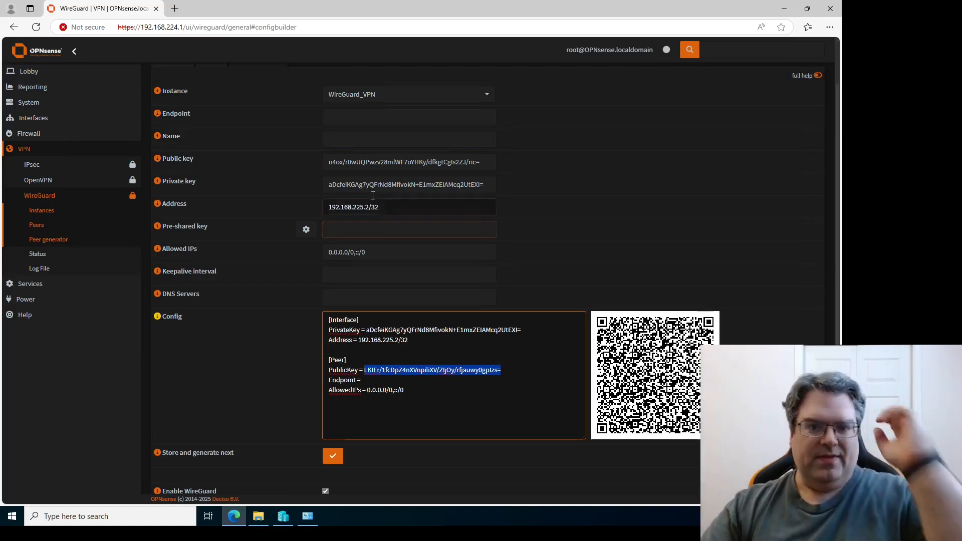
{"action": "left_click", "coordinate": [332, 184]}
{"action": "left_click_drag", "start_coordinate": [331, 184], "coordinate": [520, 188]}
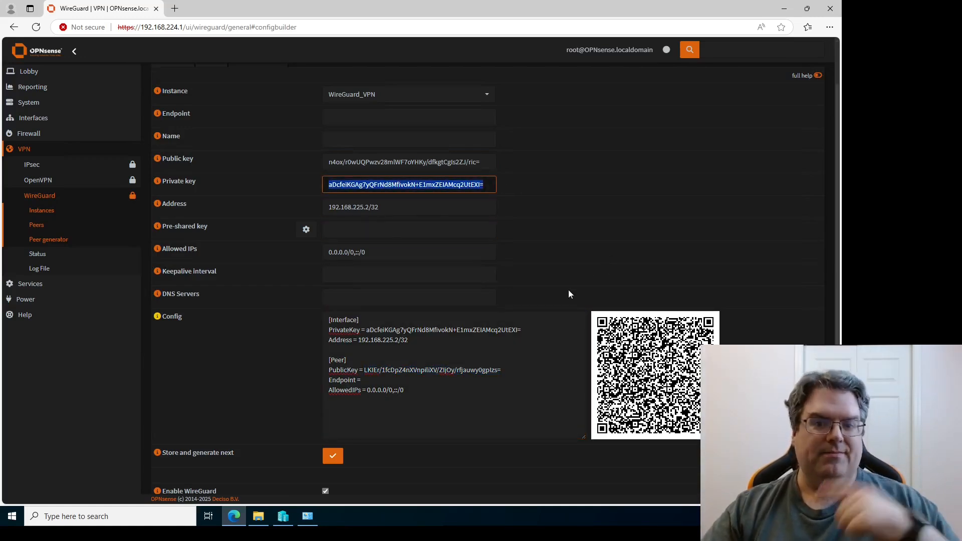
{"action": "left_click_drag", "start_coordinate": [367, 330], "coordinate": [484, 330]}
{"action": "left_click", "coordinate": [518, 330]}
{"action": "left_click_drag", "start_coordinate": [488, 162], "coordinate": [296, 160]}
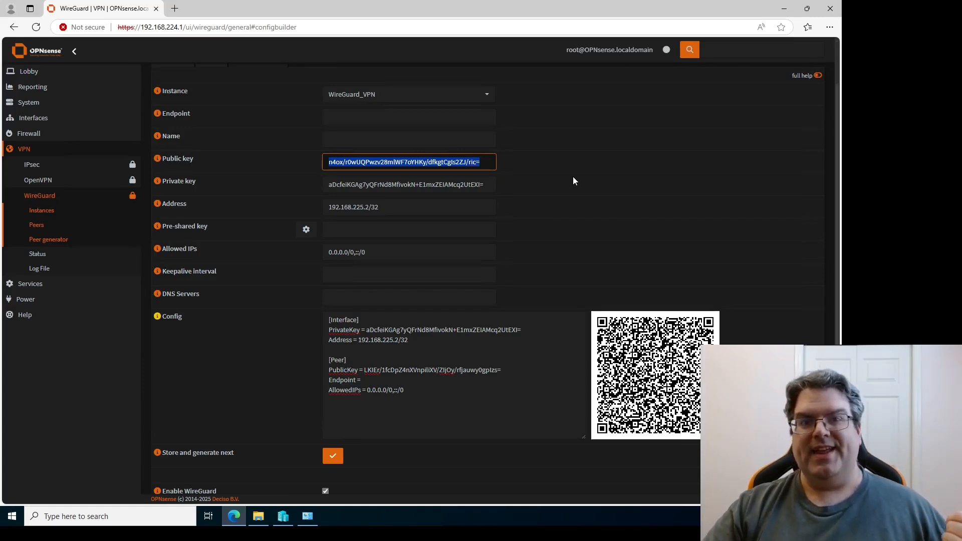
{"action": "left_click", "coordinate": [492, 162]}
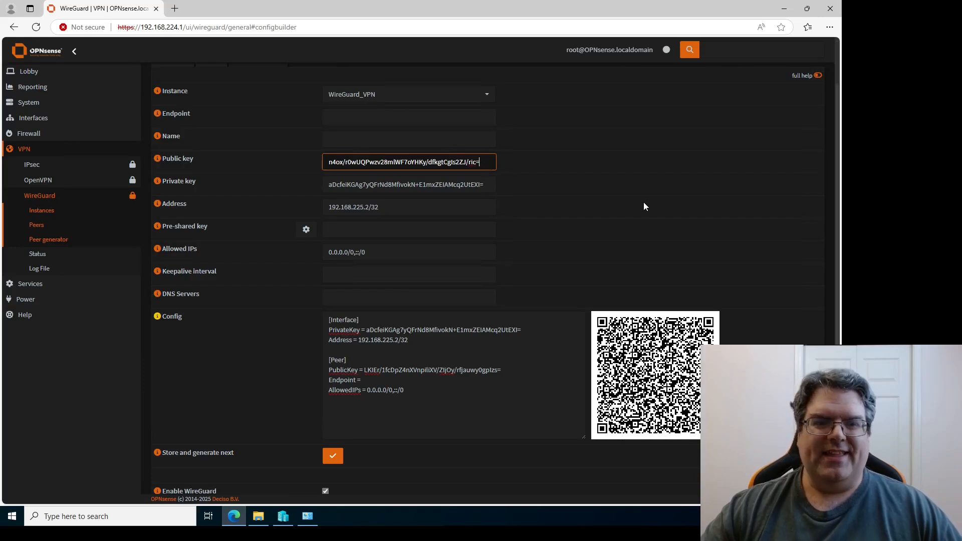
{"action": "left_click", "coordinate": [416, 117]}
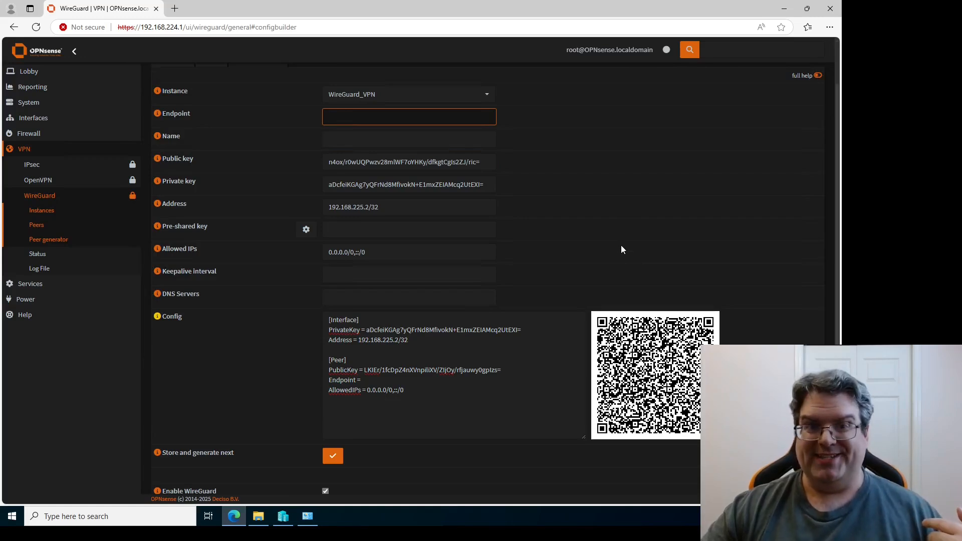
Set the peer endpoint to 192.168.224.1:13000, replacing router.company.com, and start naming the peer.
{"action": "type", "text": "rout"}
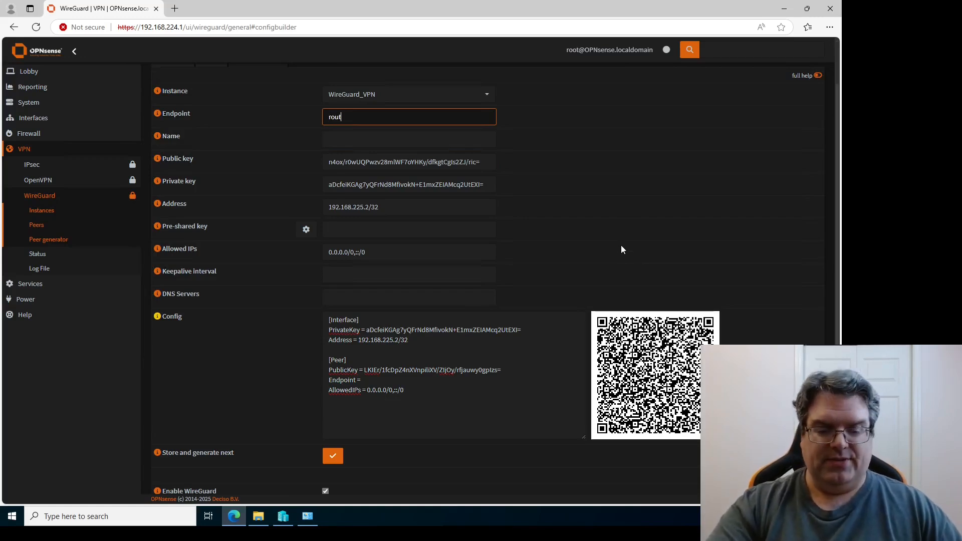
{"action": "type", "text": "er."}
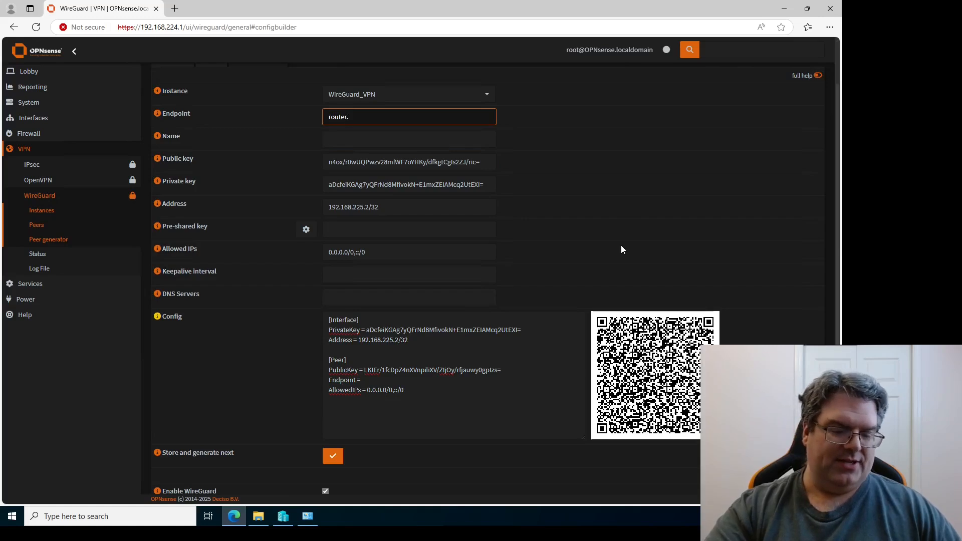
{"action": "type", "text": "company.com"}
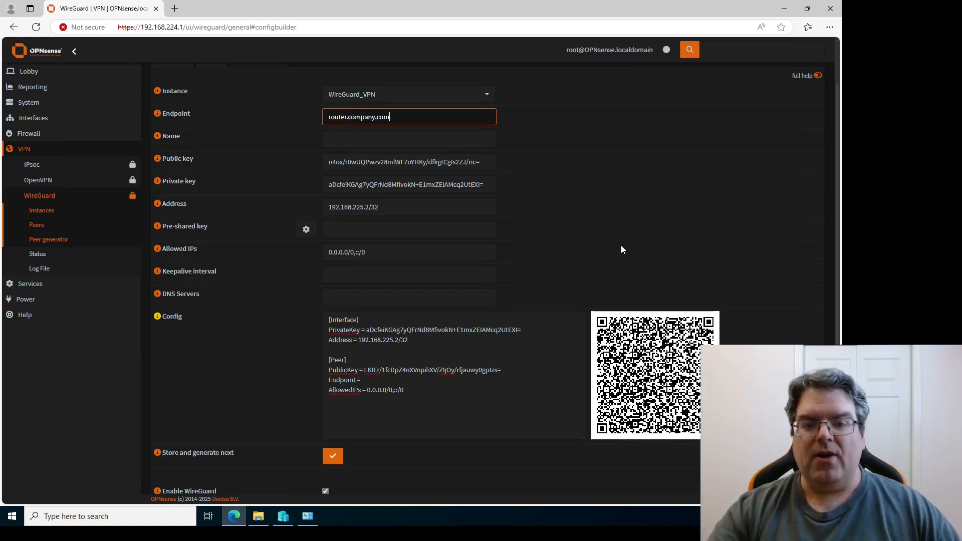
{"action": "key", "text": "Tab"}
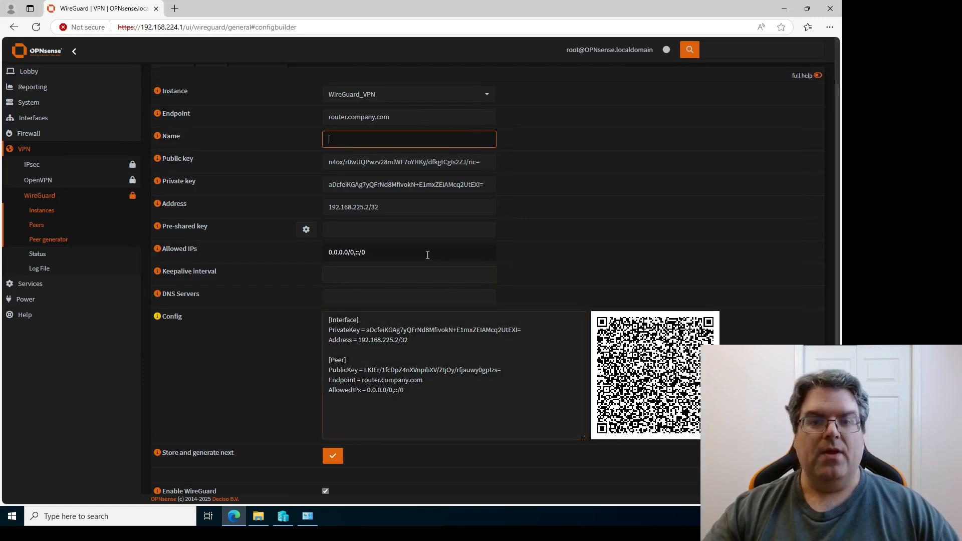
{"action": "key", "text": "shift+Tab"}
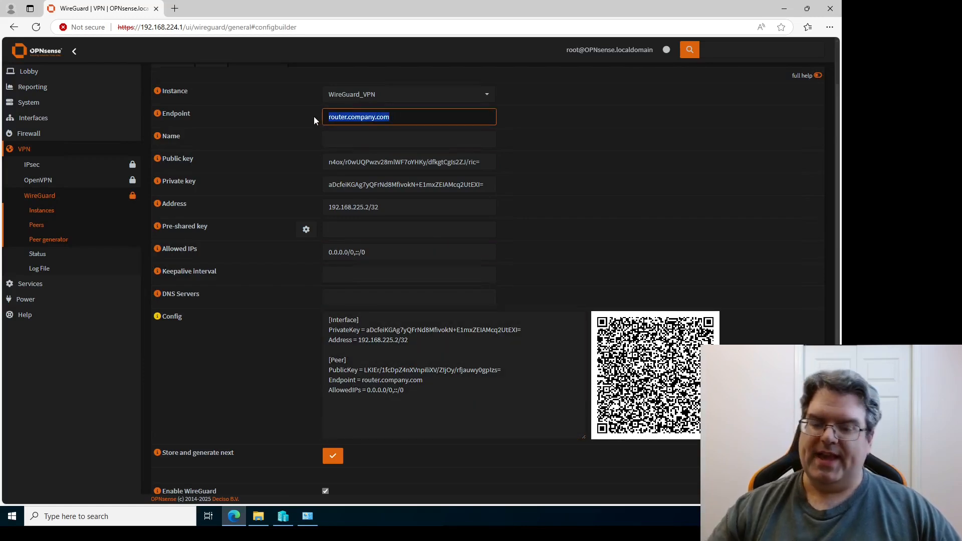
{"action": "type", "text": "192.168.2"}
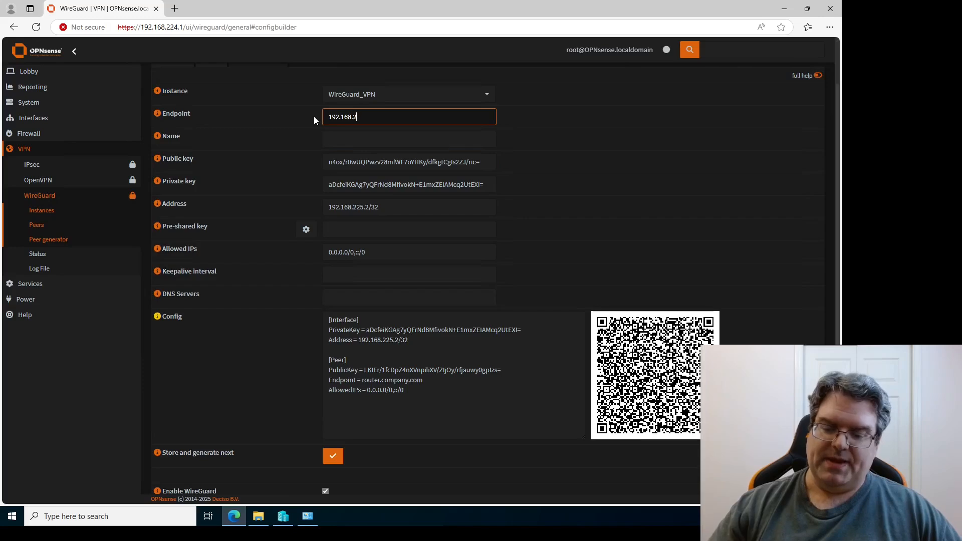
{"action": "type", "text": "24.1"}
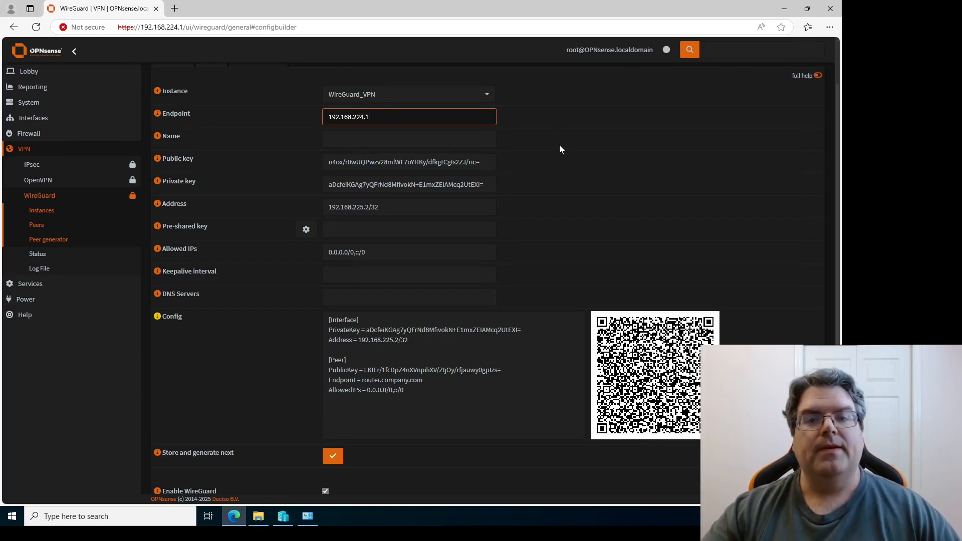
{"action": "left_click", "coordinate": [400, 390]}
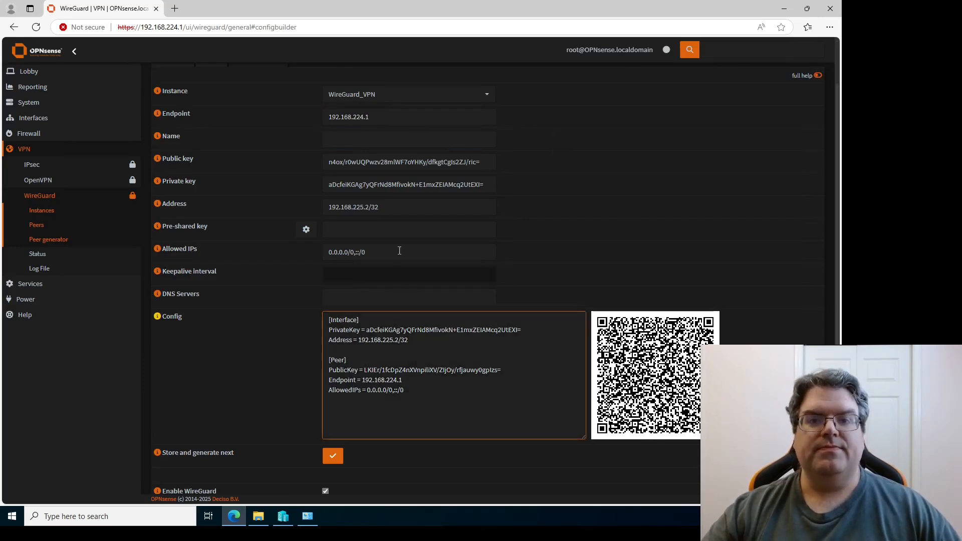
{"action": "left_click", "coordinate": [401, 116]}
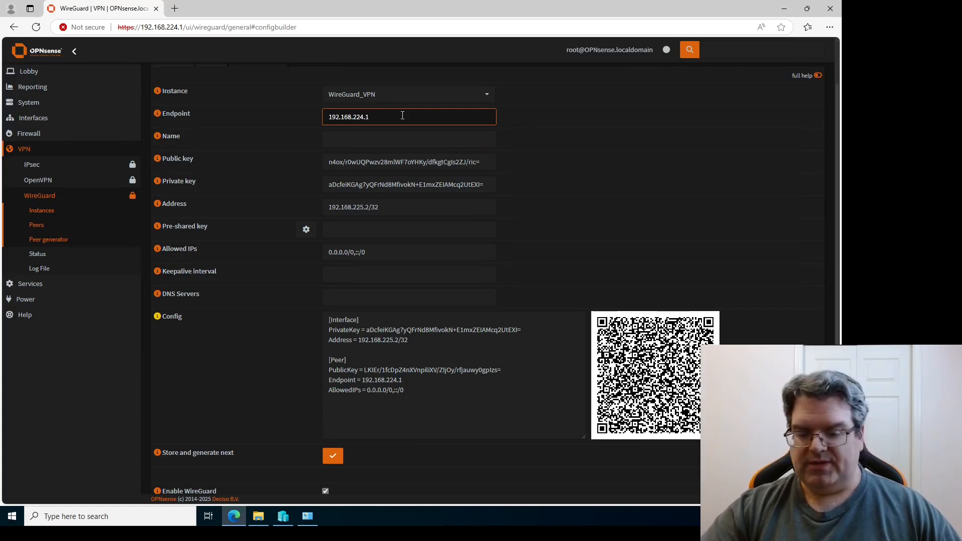
{"action": "type", "text": ":130"}
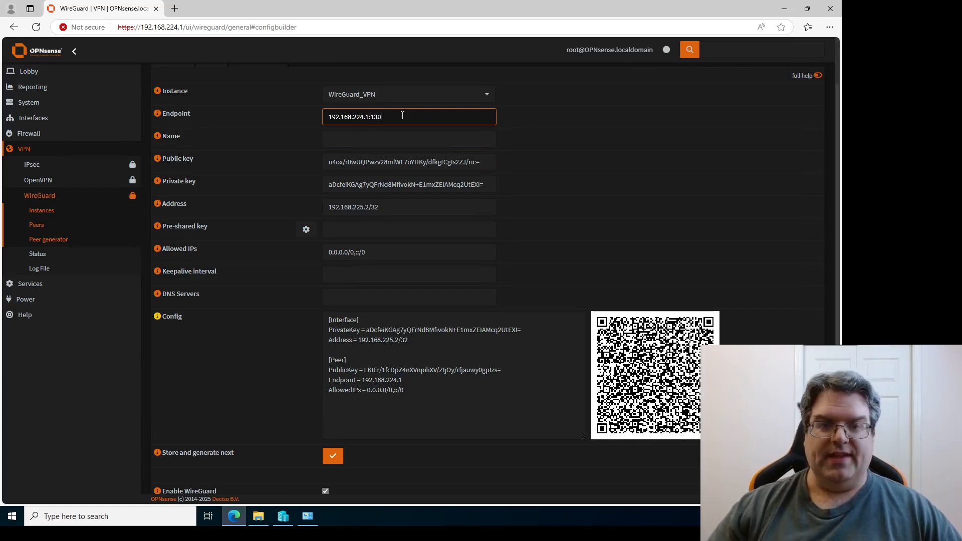
{"action": "type", "text": "00"}
{"action": "left_click", "coordinate": [438, 139]}
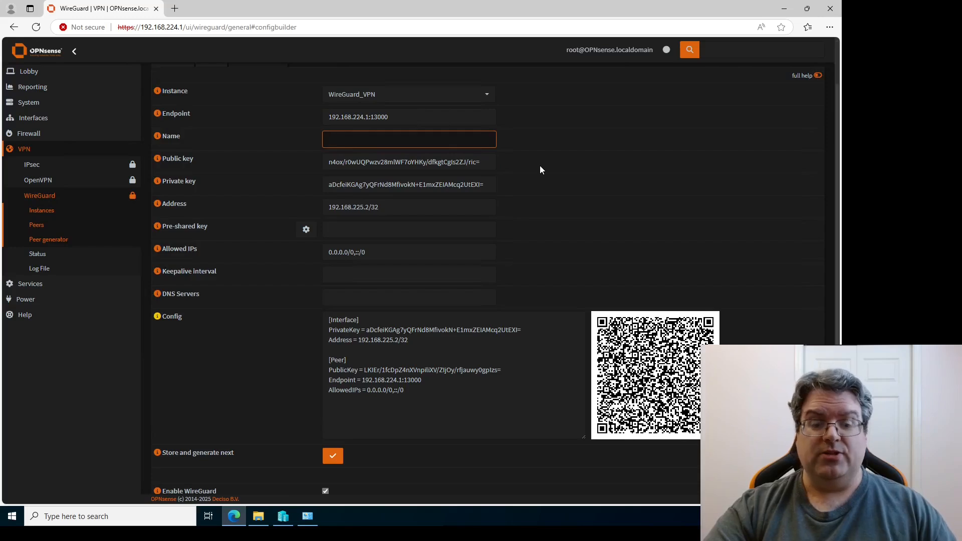
{"action": "type", "text": "est client"}
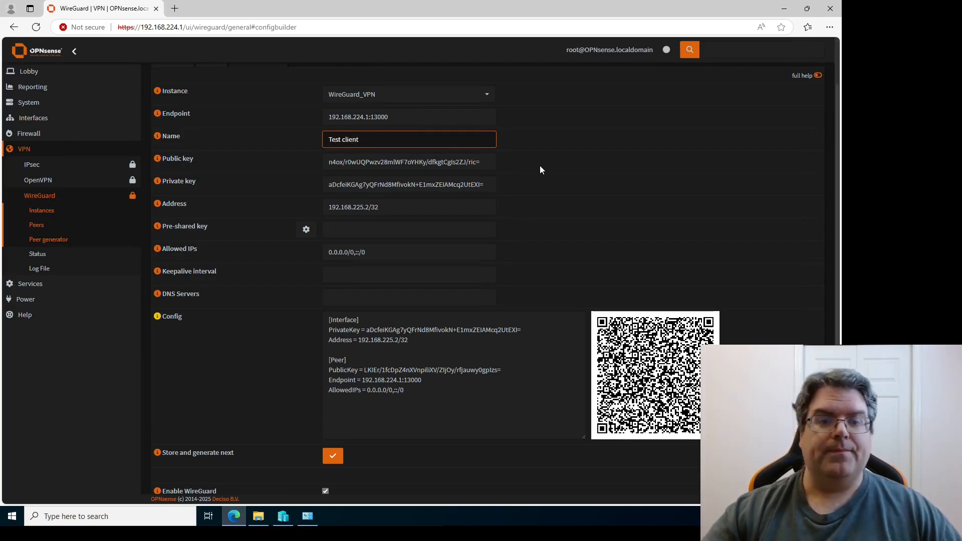
Leave the Test client's pre-shared key and keepalive interval blank.
{"action": "left_click", "coordinate": [490, 230]}
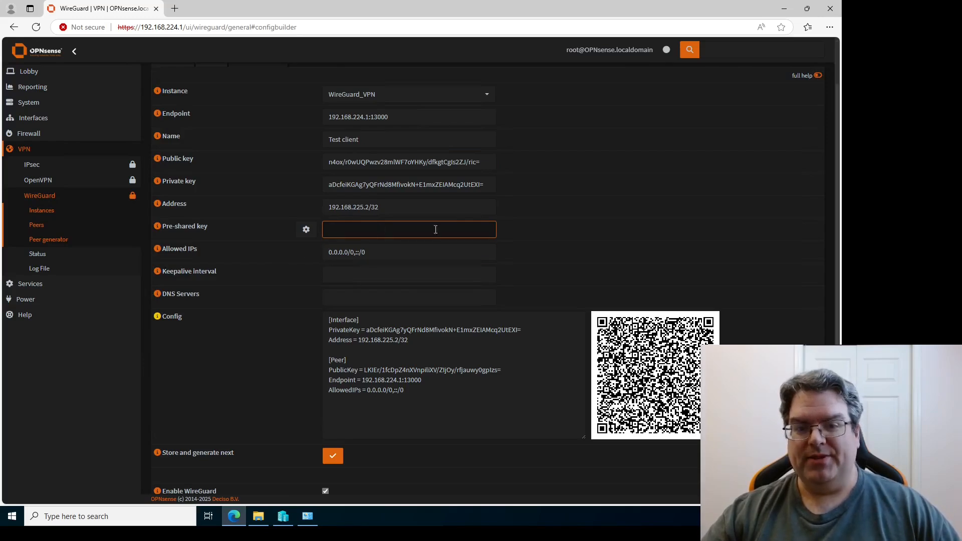
{"action": "left_click", "coordinate": [396, 276]}
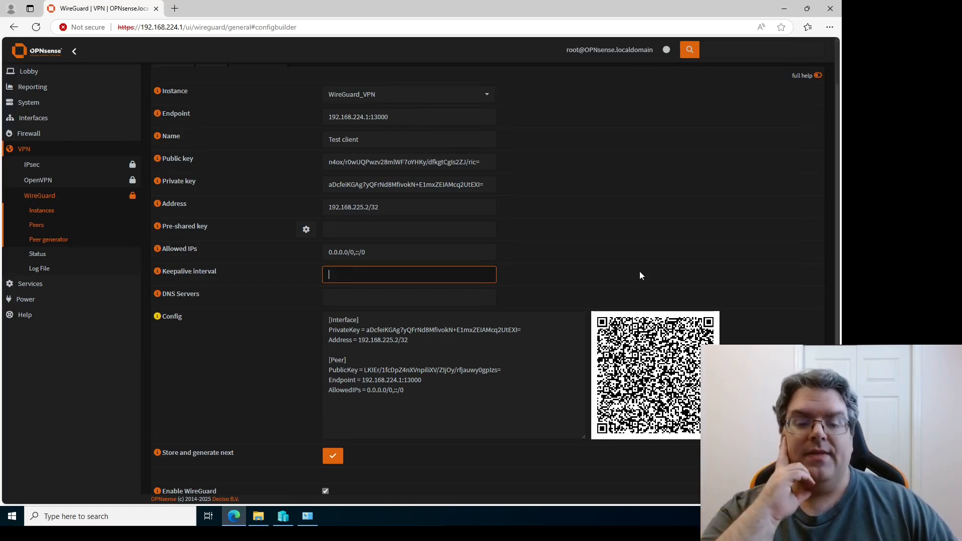
{"action": "type", "text": "25"}
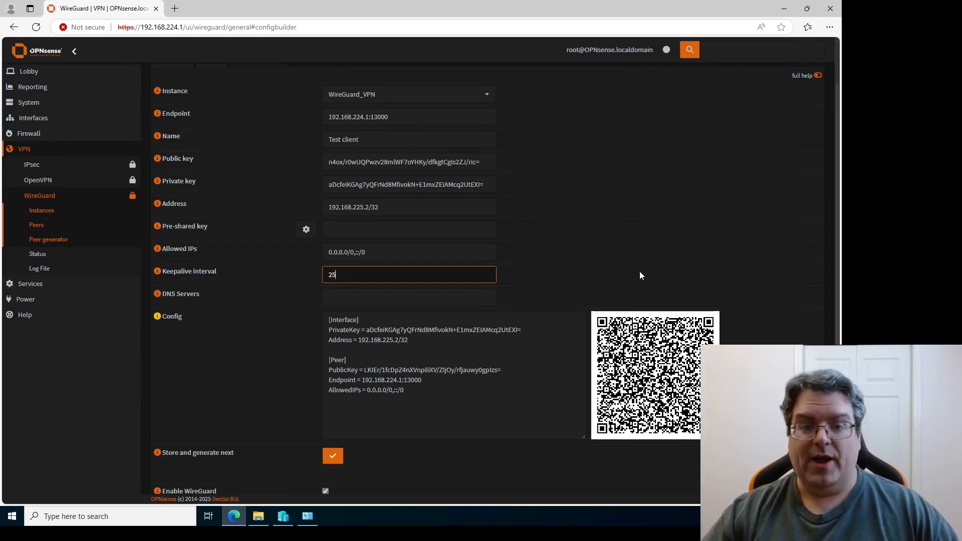
{"action": "key", "text": "Tab"}
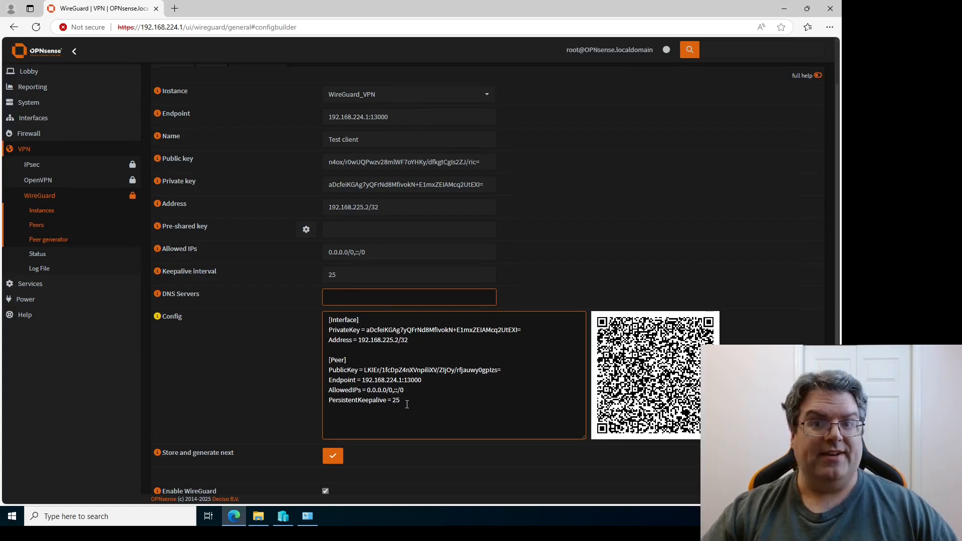
{"action": "key", "text": "shift+Tab"}
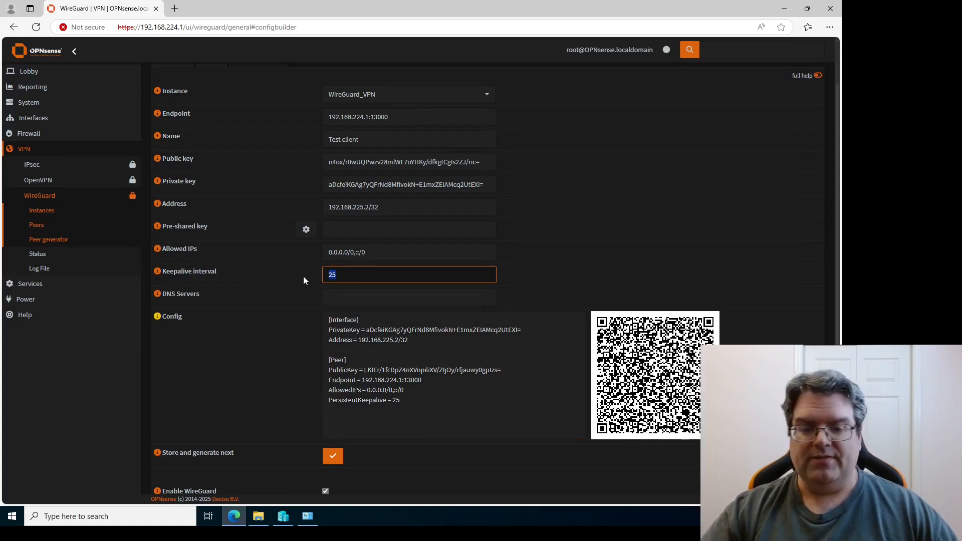
{"action": "key", "text": "BackSpace"}
{"action": "left_click", "coordinate": [545, 280]}
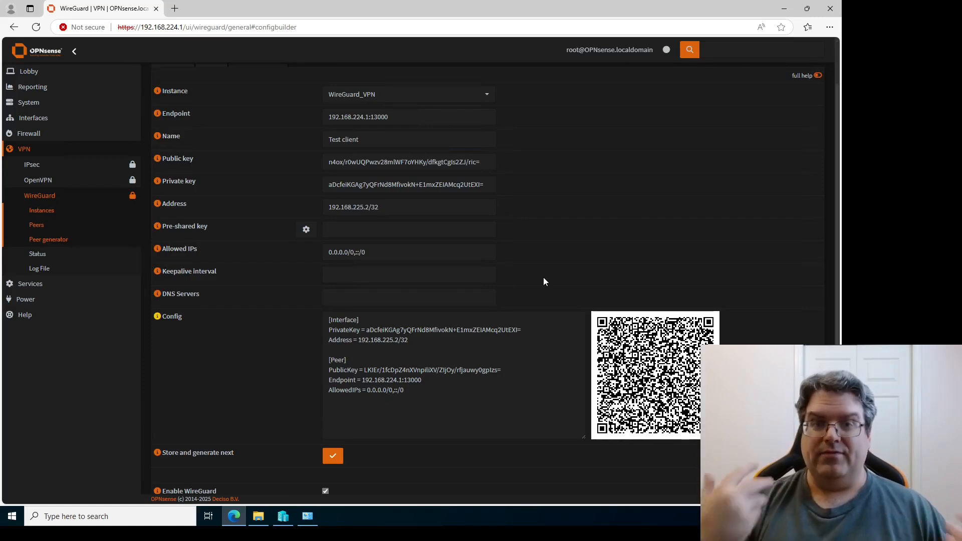
{"action": "left_click", "coordinate": [411, 297]}
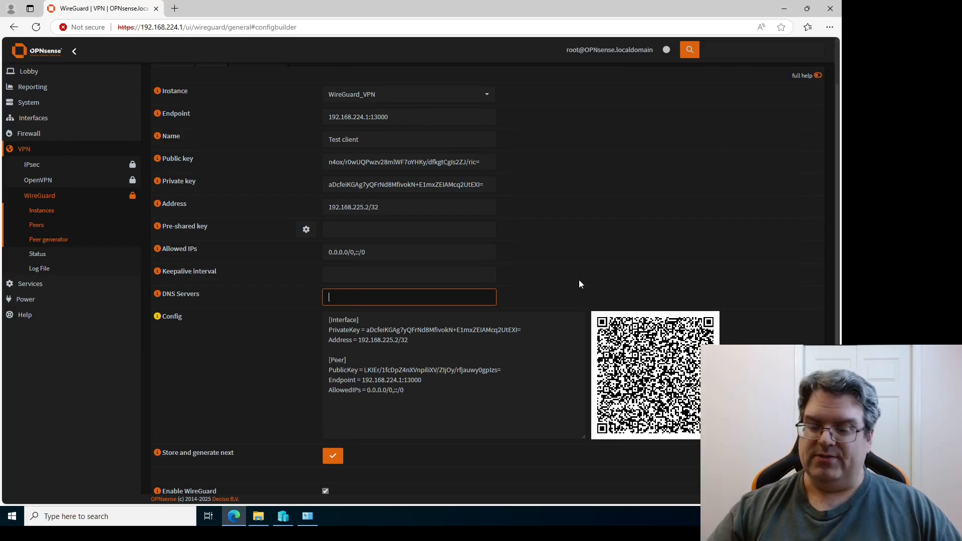
Enter 192.168.224.10 as the peer's DNS server and update the config.
{"action": "type", "text": "192.168"}
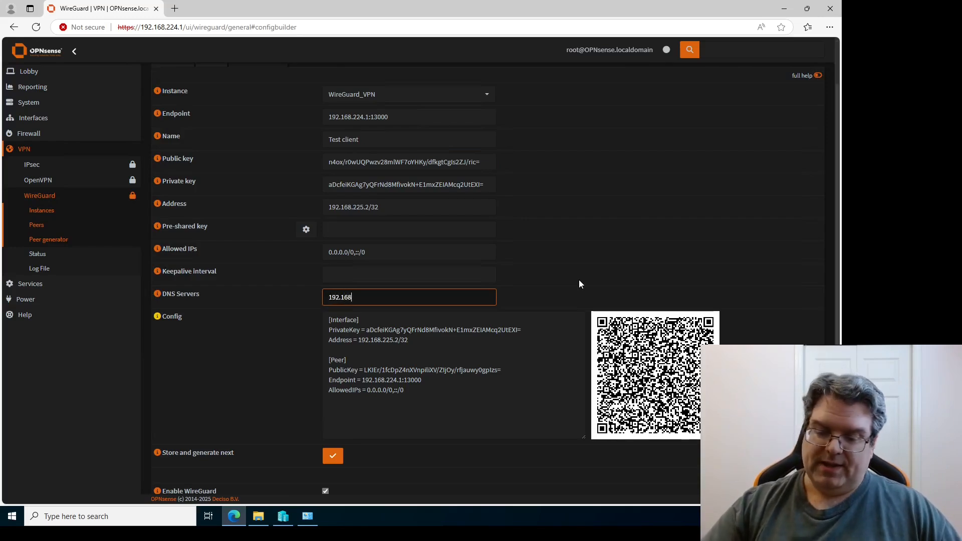
{"action": "type", "text": ".224.10"}
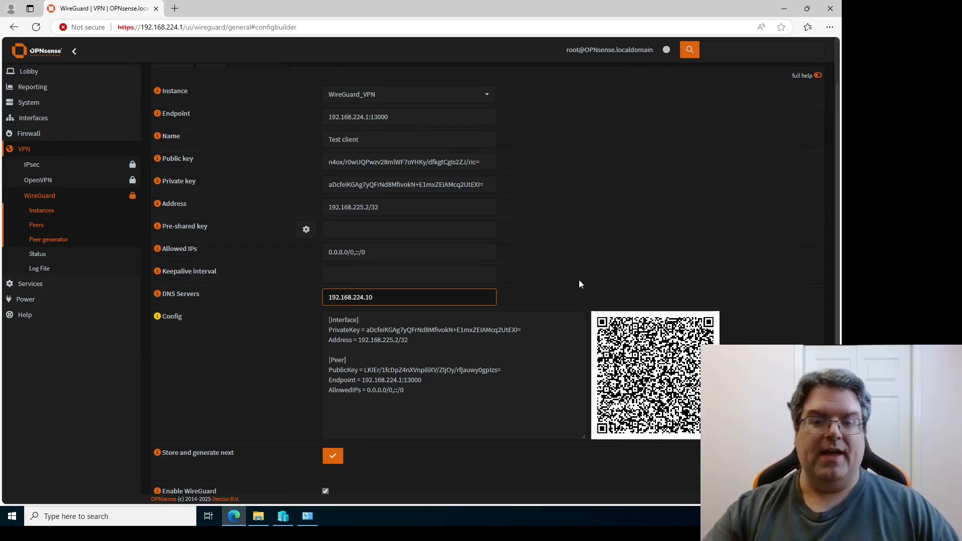
{"action": "left_click", "coordinate": [578, 284]}
{"action": "left_click", "coordinate": [446, 340]}
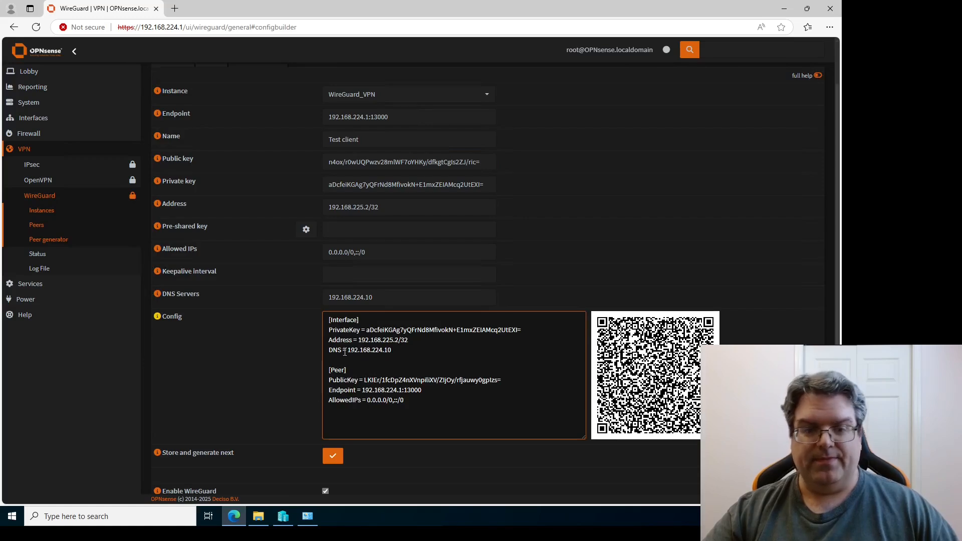
{"action": "left_click", "coordinate": [403, 297]}
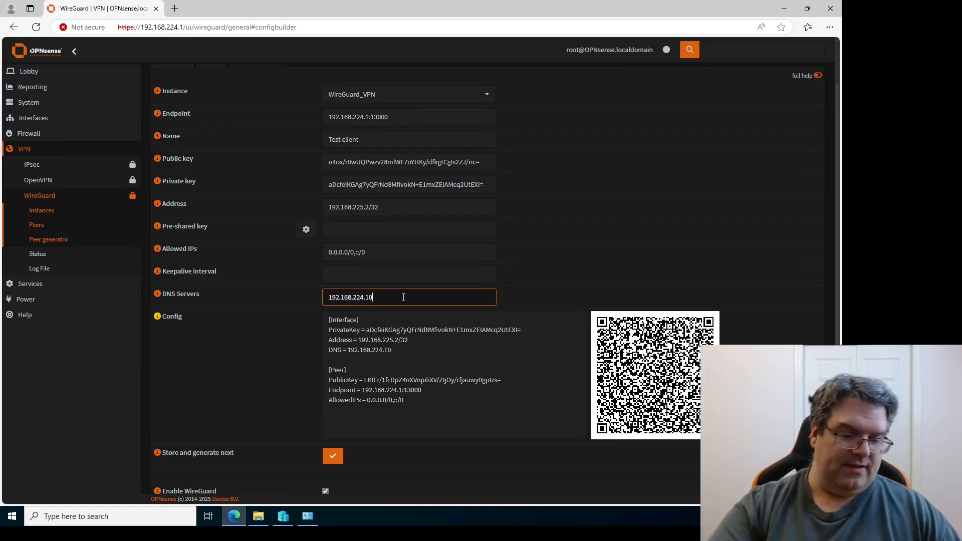
Append companydomain.local to the DNS Servers value, then select the whole value.
{"action": "type", "text": ",company"}
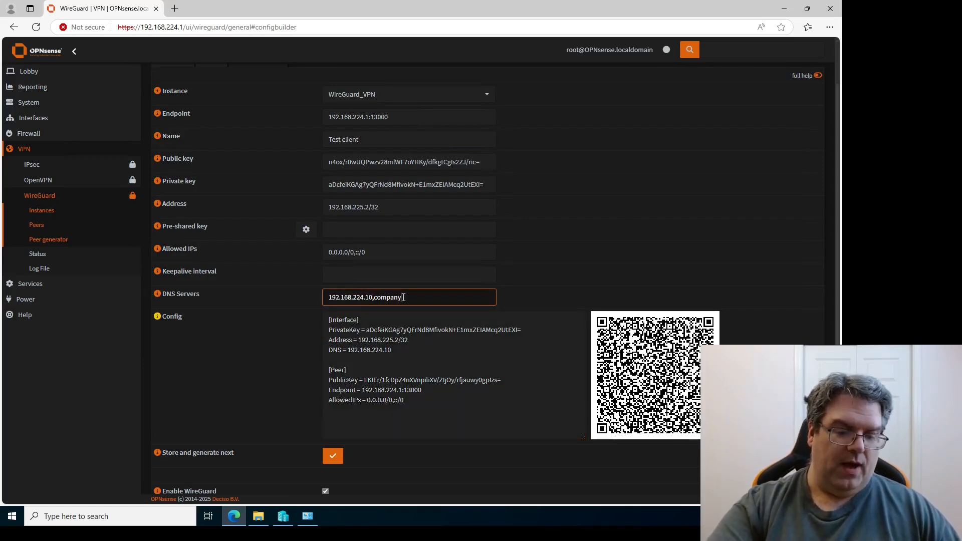
{"action": "type", "text": "domain.local"}
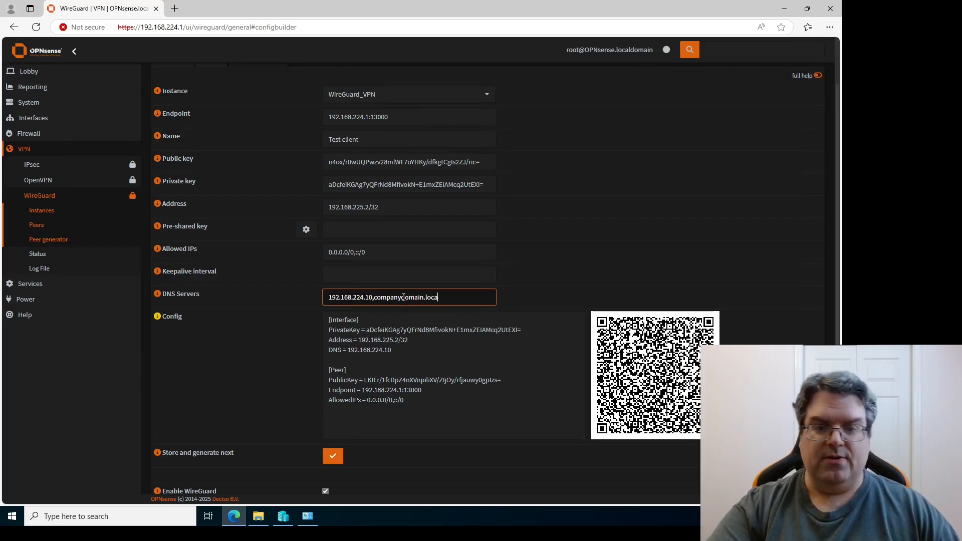
{"action": "left_click", "coordinate": [521, 294]}
{"action": "left_click", "coordinate": [441, 358]}
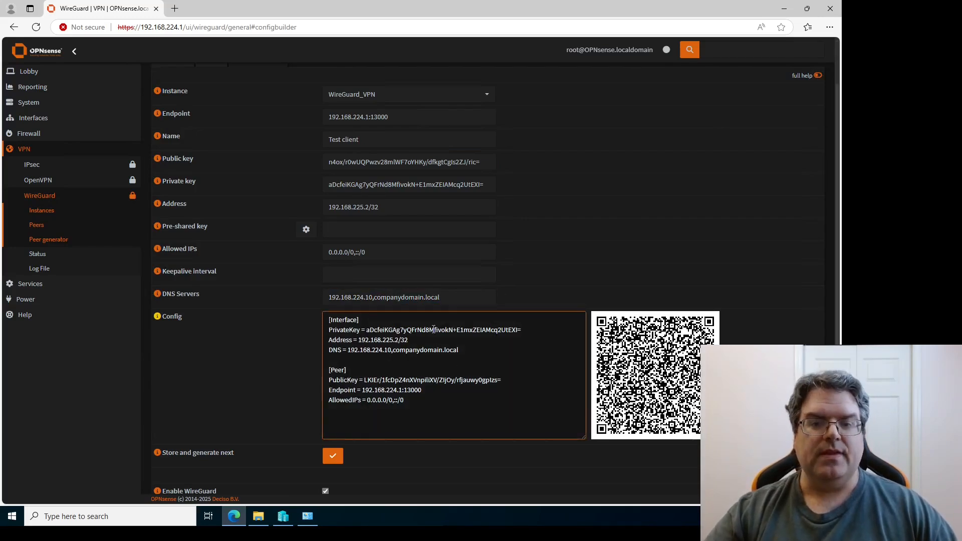
{"action": "left_click", "coordinate": [375, 299]}
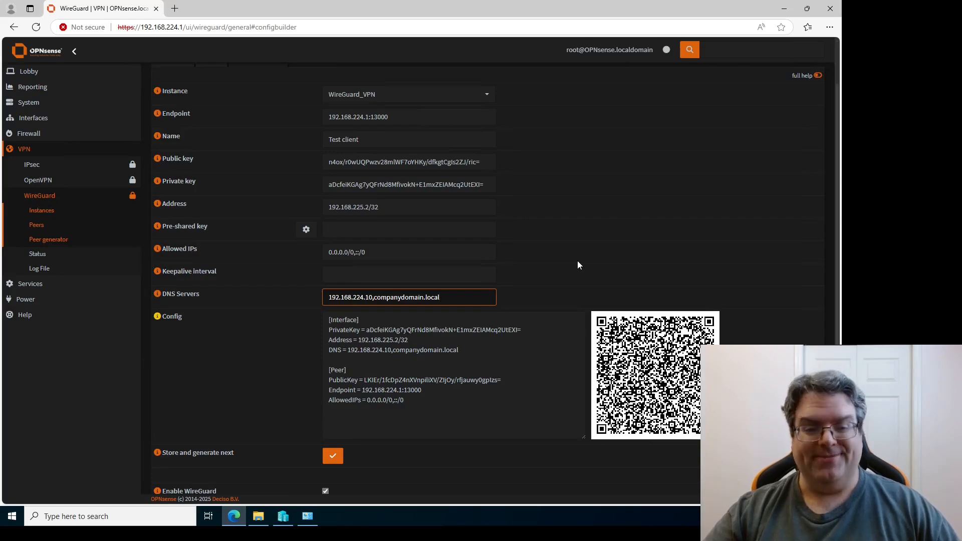
{"action": "scroll", "coordinate": [578, 265], "scroll_direction": "down", "scroll_amount": 1}
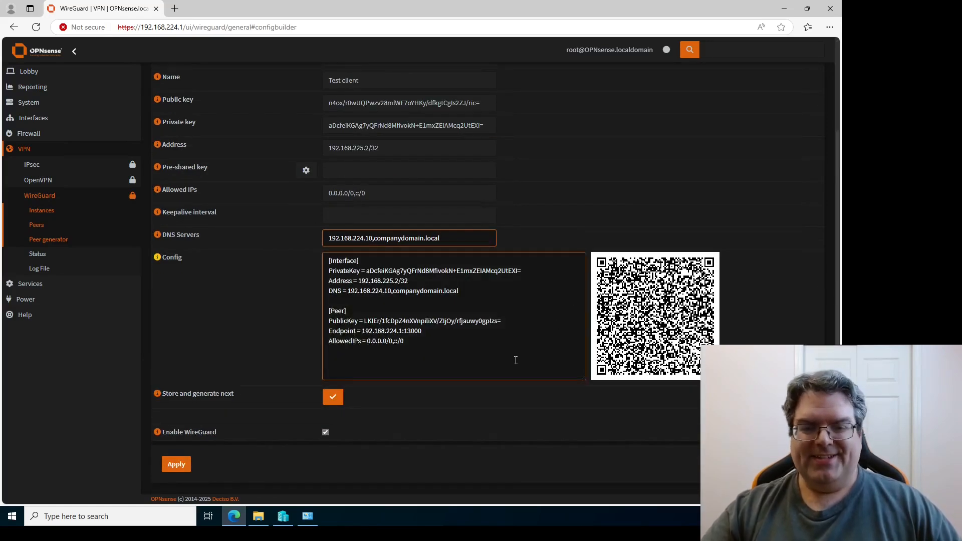
{"action": "scroll", "coordinate": [515, 361], "scroll_direction": "up", "scroll_amount": 2}
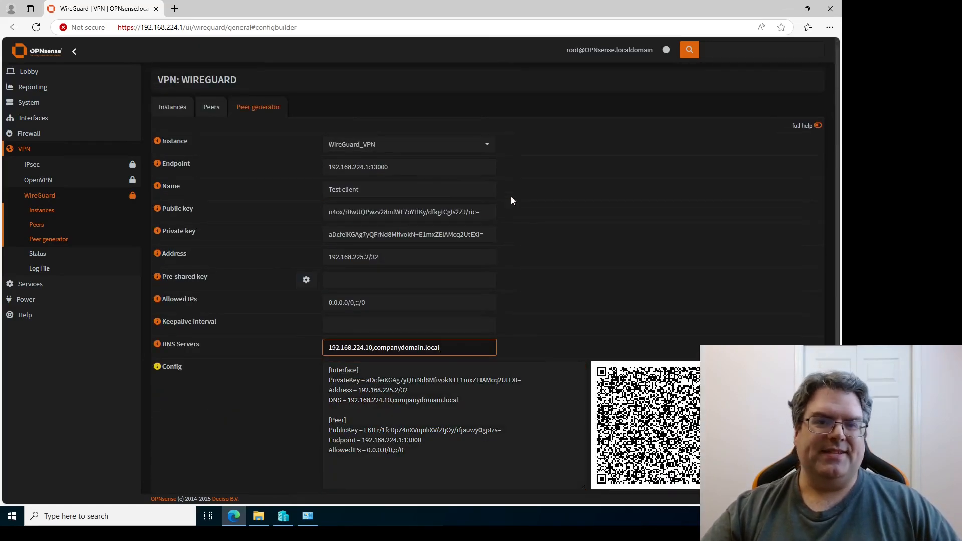
{"action": "scroll", "coordinate": [527, 236], "scroll_direction": "down", "scroll_amount": 1}
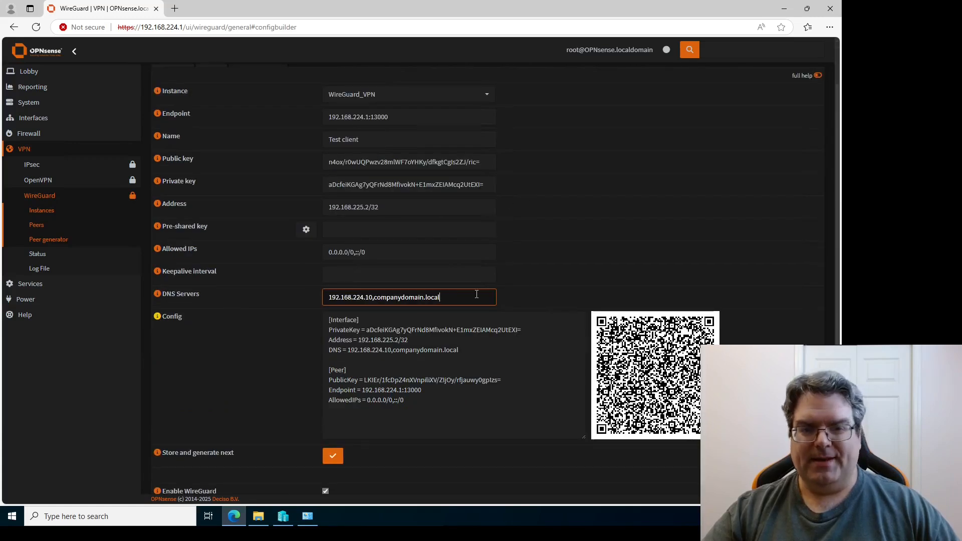
{"action": "left_click_drag", "start_coordinate": [519, 298], "coordinate": [309, 297]}
Clear the DNS Servers field and try to store the peer.
{"action": "key", "text": "BackSpace"}
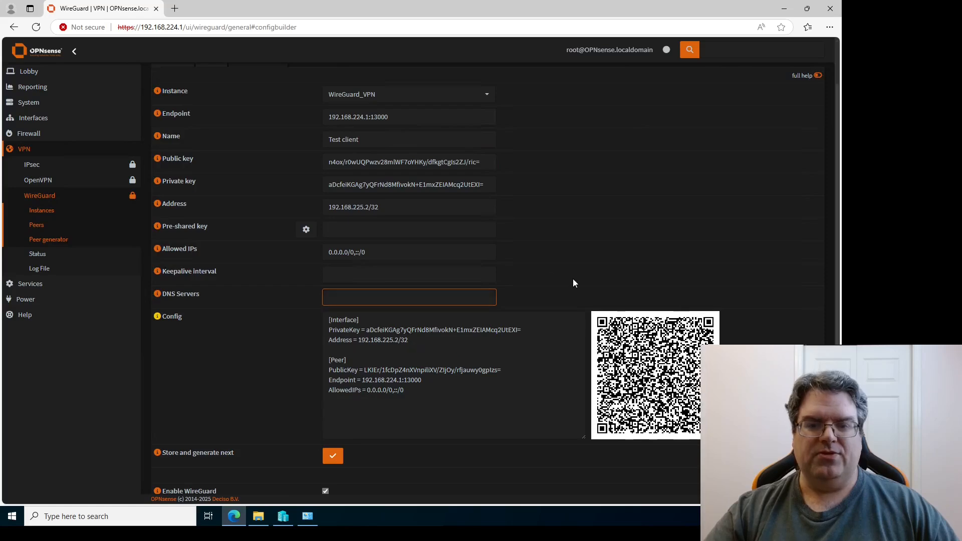
{"action": "left_click", "coordinate": [573, 283]}
{"action": "scroll", "coordinate": [546, 306], "scroll_direction": "up", "scroll_amount": 1}
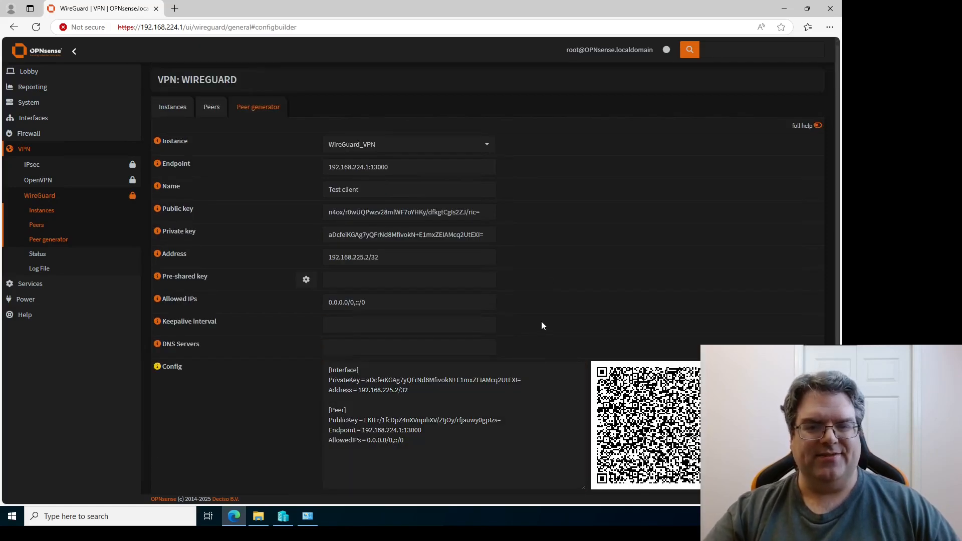
{"action": "scroll", "coordinate": [541, 322], "scroll_direction": "down", "scroll_amount": 2}
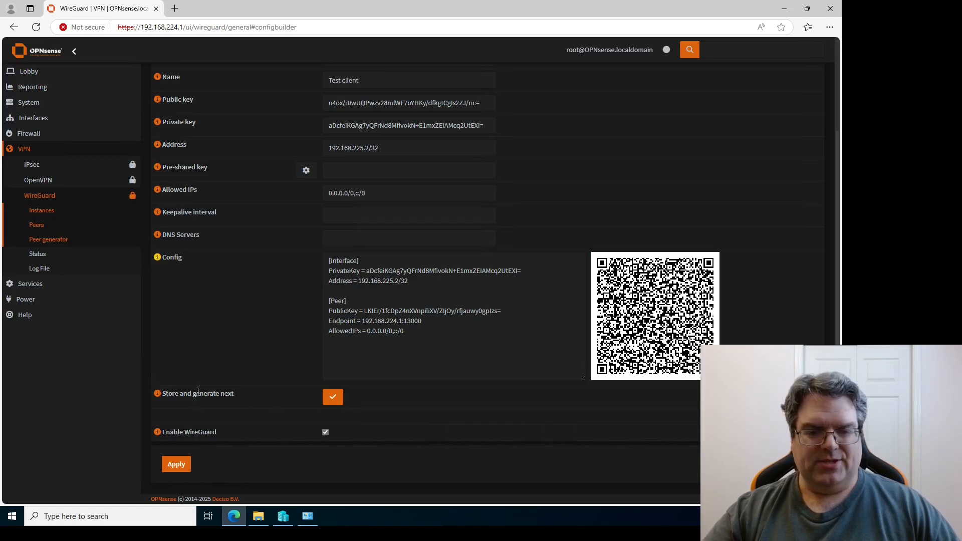
{"action": "left_click", "coordinate": [327, 397]}
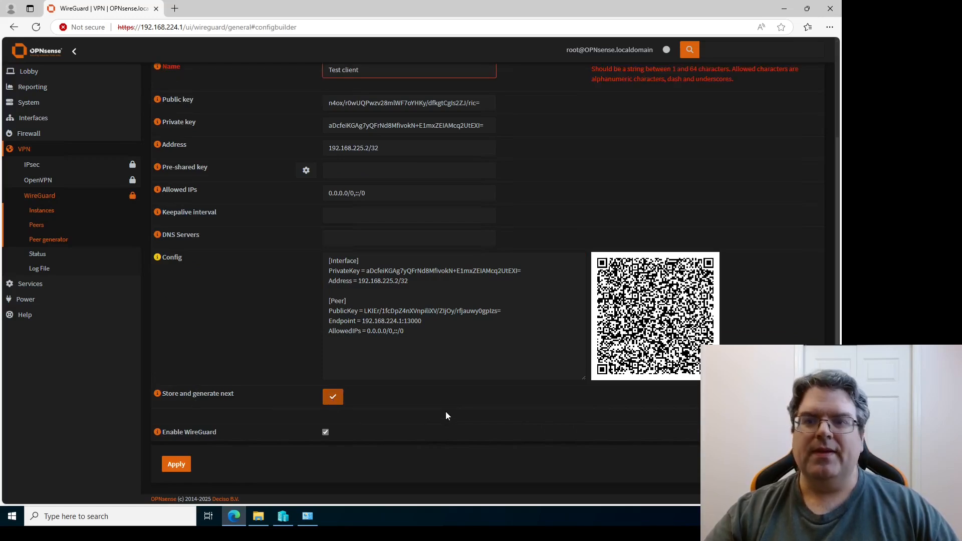
Rename the client from 'Test client' to 'Test_client' after the validation error.
{"action": "scroll", "coordinate": [599, 188], "scroll_direction": "up", "scroll_amount": 2}
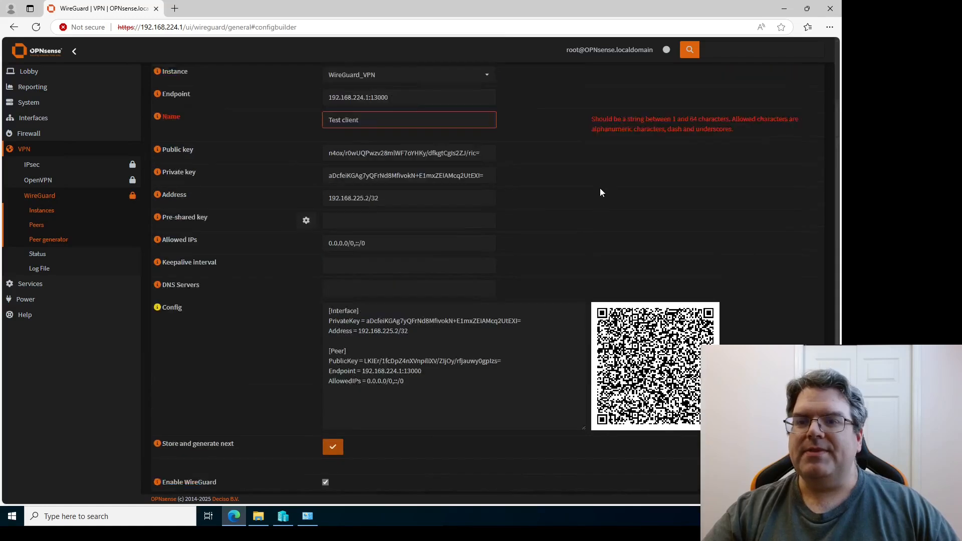
{"action": "left_click", "coordinate": [345, 172]}
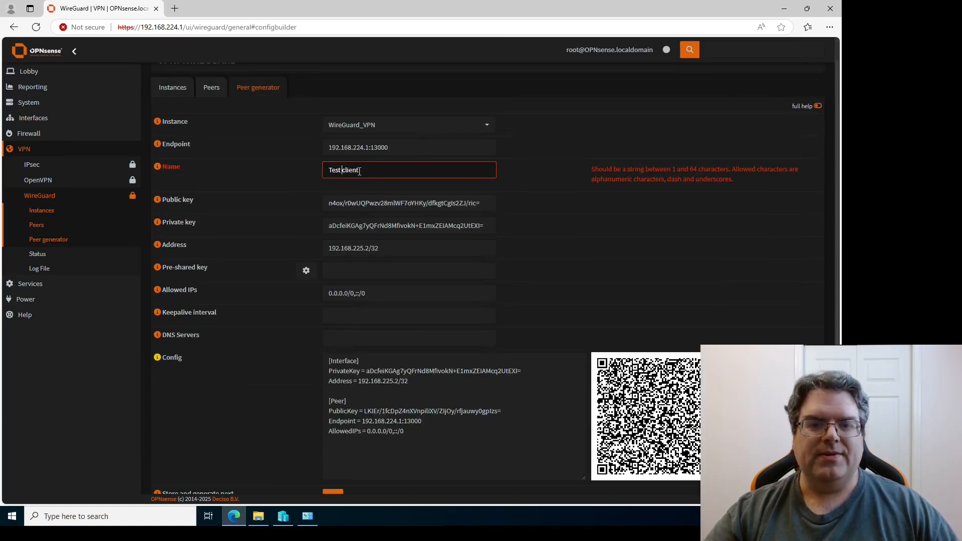
{"action": "key", "text": "BackSpace"}
{"action": "type", "text": "_"}
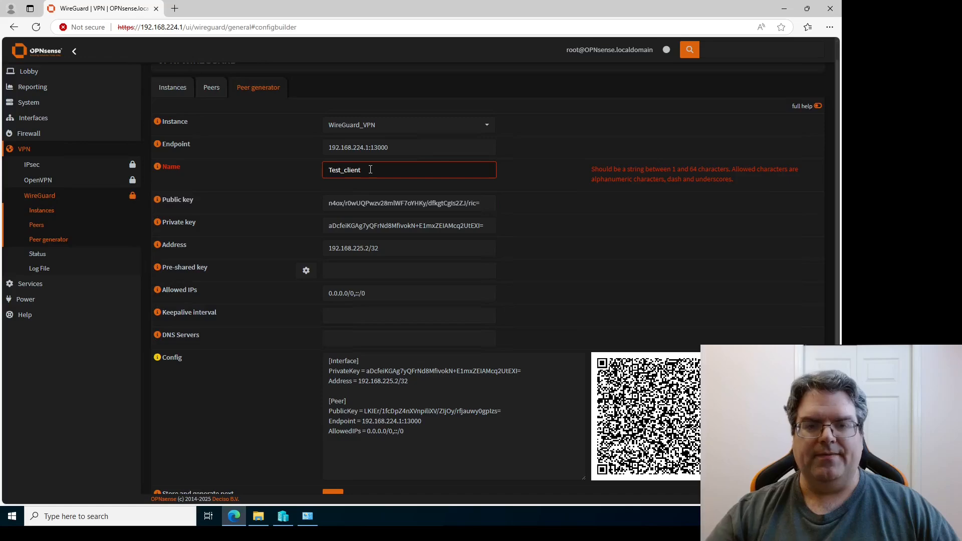
{"action": "scroll", "coordinate": [370, 170], "scroll_direction": "down", "scroll_amount": 2}
{"action": "left_click", "coordinate": [333, 397]}
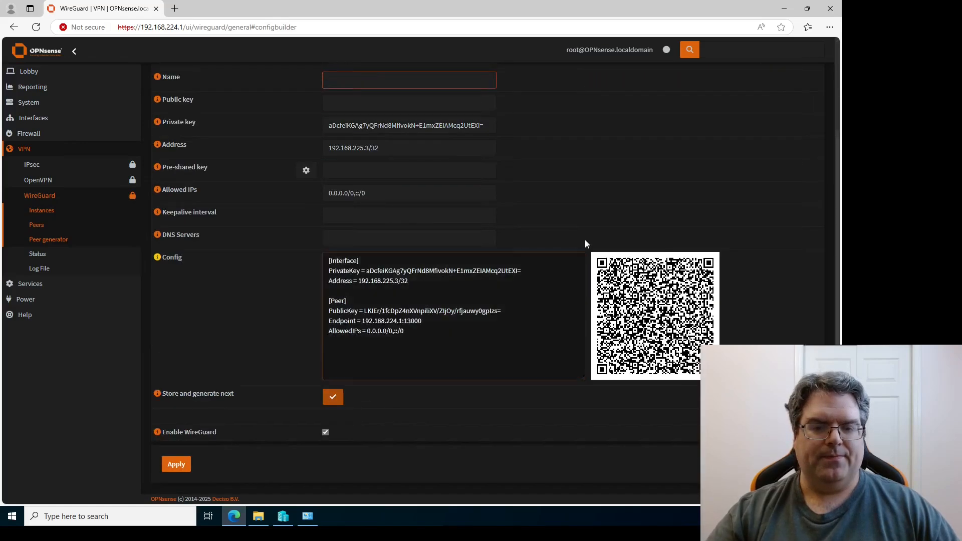
{"action": "scroll", "coordinate": [585, 239], "scroll_direction": "up", "scroll_amount": 2}
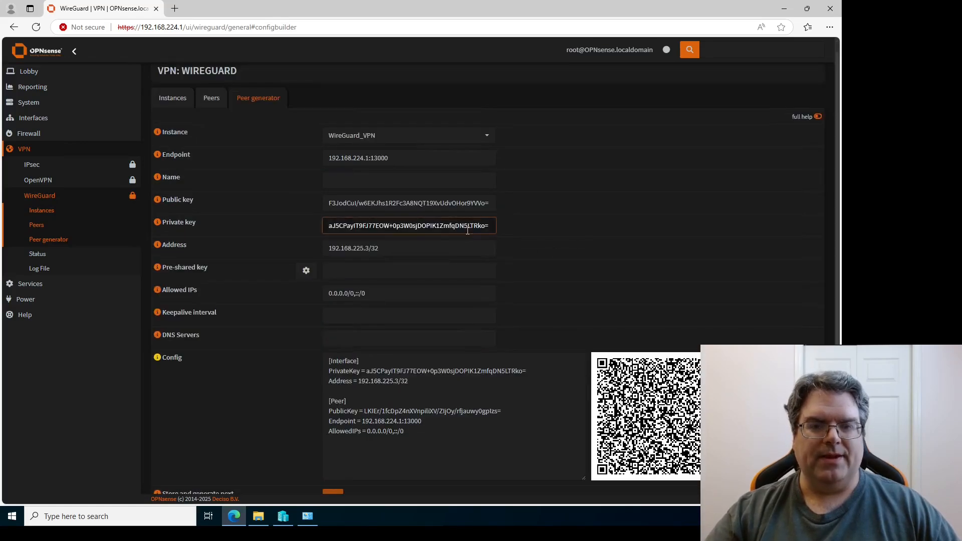
{"action": "left_click", "coordinate": [365, 405]}
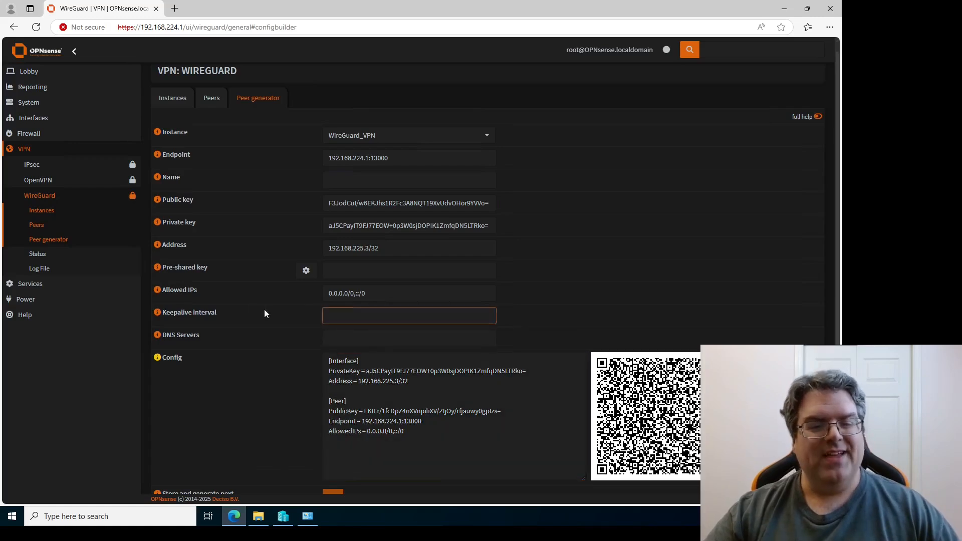
{"action": "left_click", "coordinate": [409, 295]}
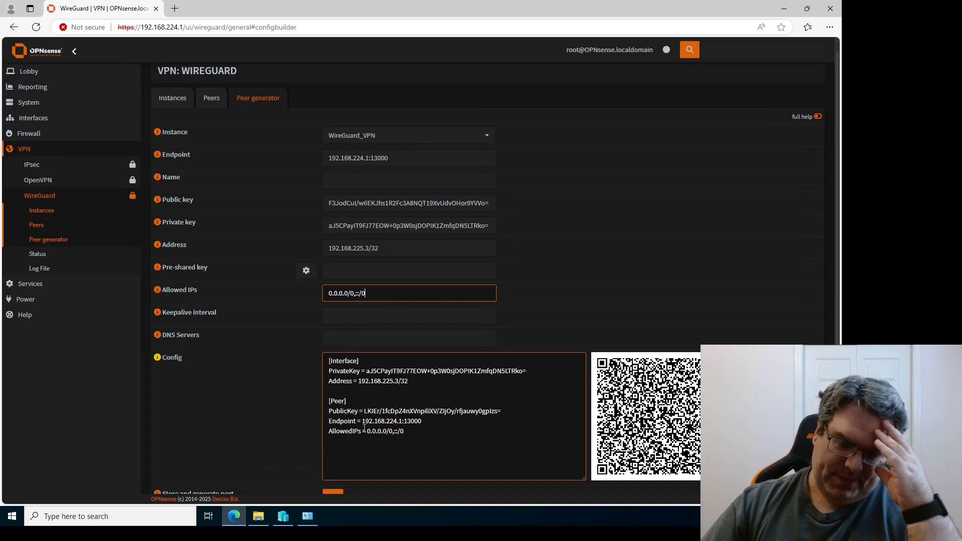
Trim Allowed IPs to 0.0.0.0/0, dropping the ::/0 IPv6 route.
{"action": "left_click_drag", "start_coordinate": [367, 432], "coordinate": [404, 432]}
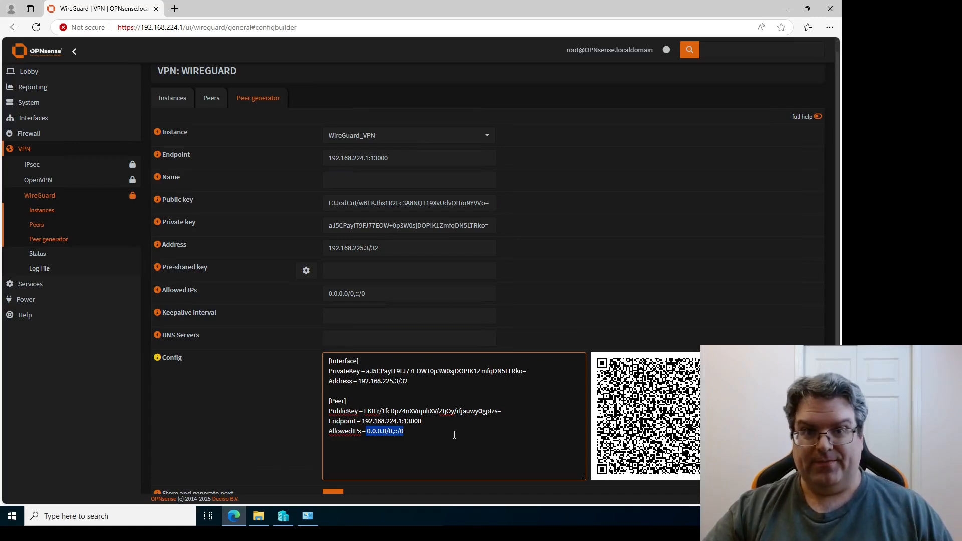
{"action": "left_click", "coordinate": [374, 294]}
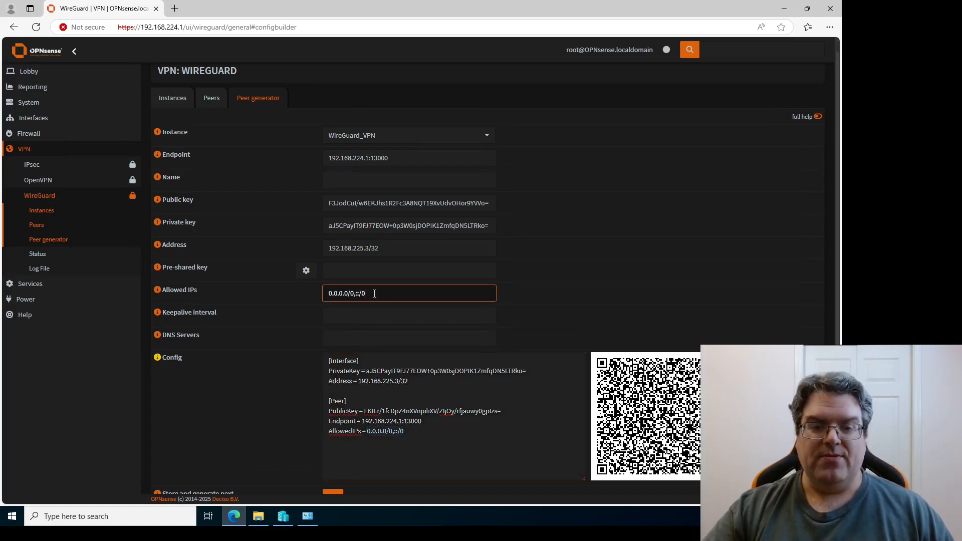
{"action": "key", "text": "BackSpace"}
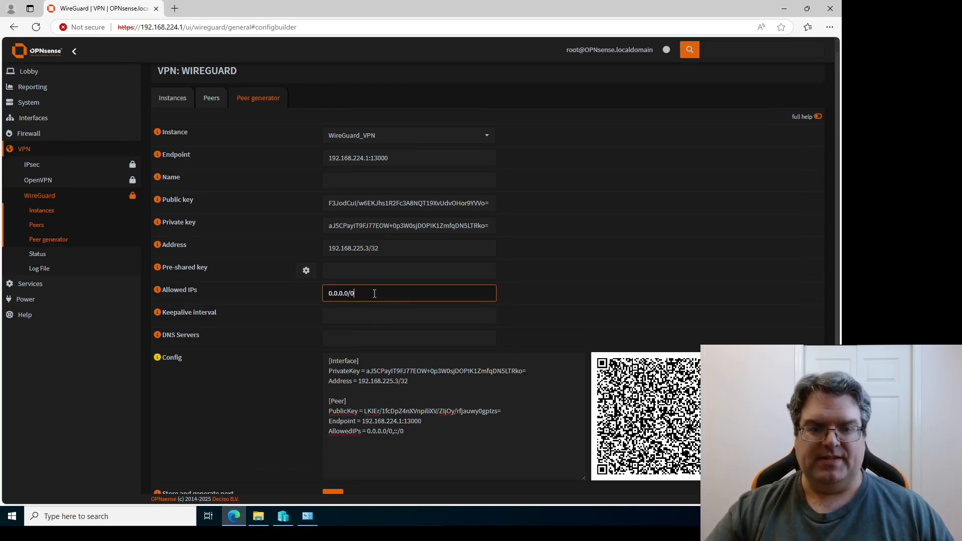
{"action": "left_click", "coordinate": [521, 297]}
{"action": "left_click", "coordinate": [371, 292]}
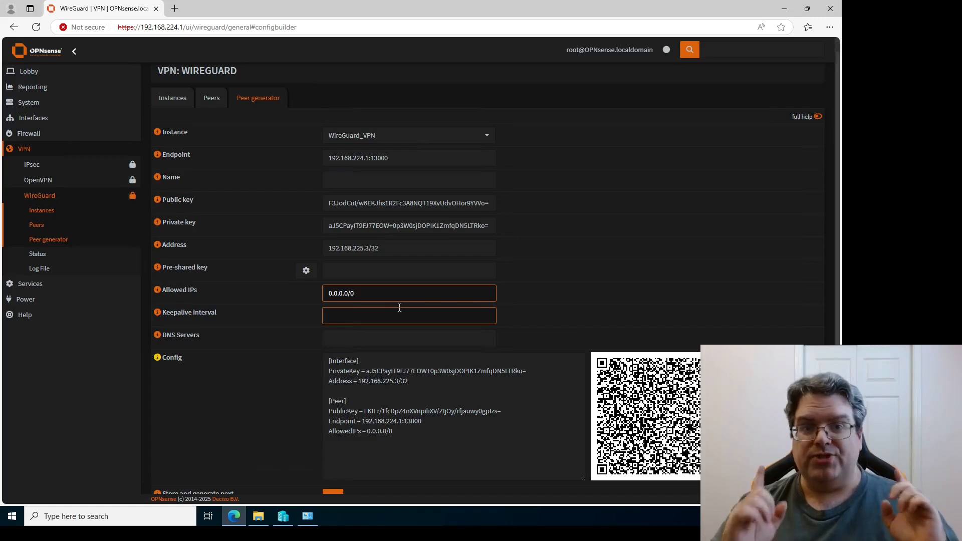
Replace Allowed IPs 0.0.0.0/0 with 192.168.224.10/32 and check the updated config.
{"action": "key", "text": "ctrl+a"}
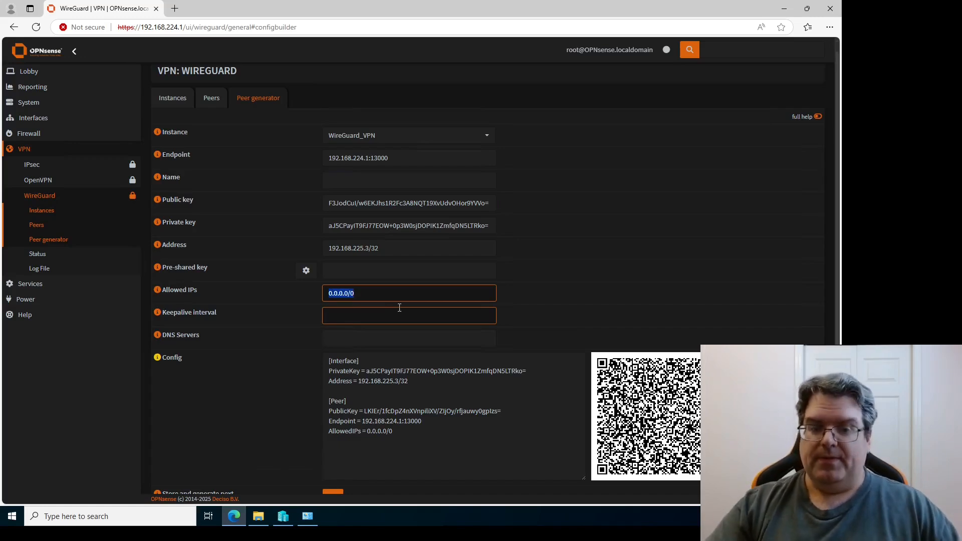
{"action": "key", "text": "BackSpace"}
{"action": "type", "text": "192.168"}
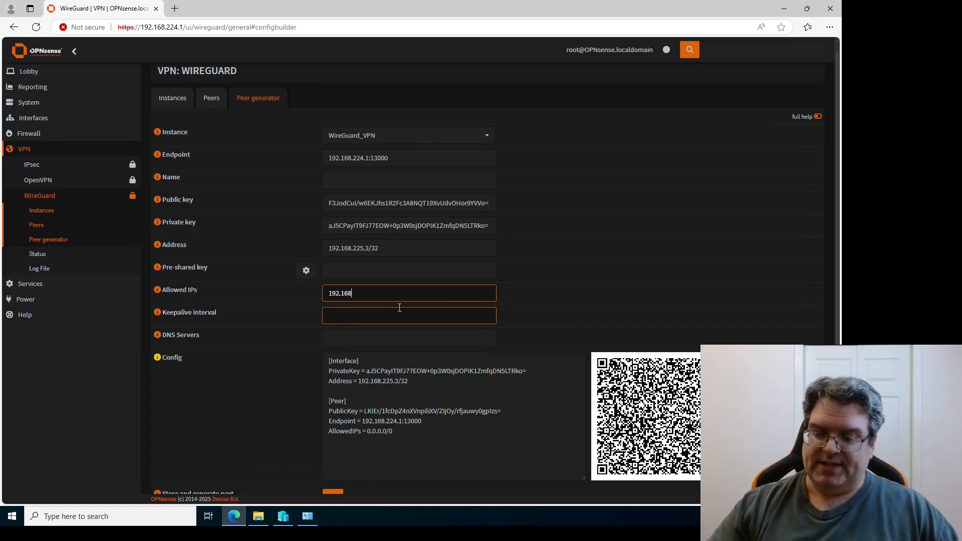
{"action": "type", "text": ".224.10"}
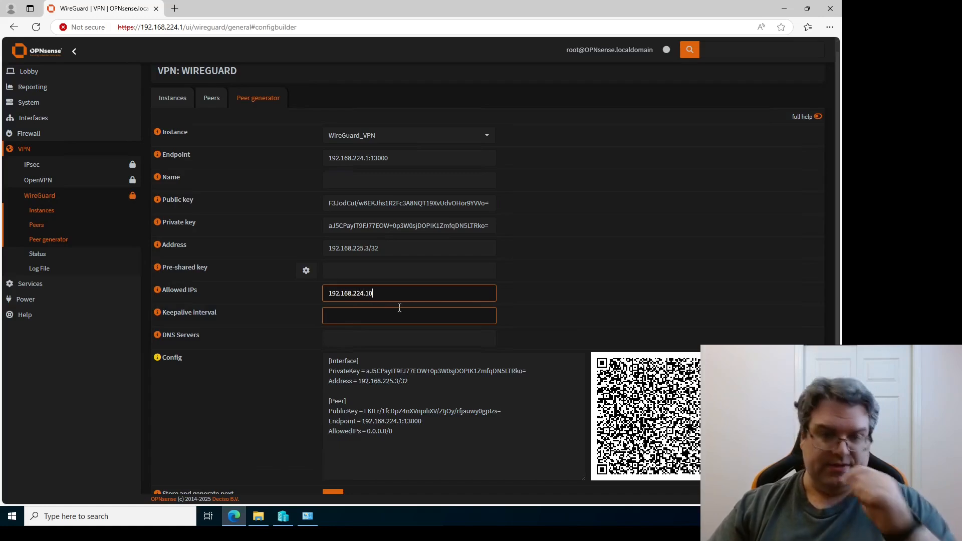
{"action": "type", "text": "/32"}
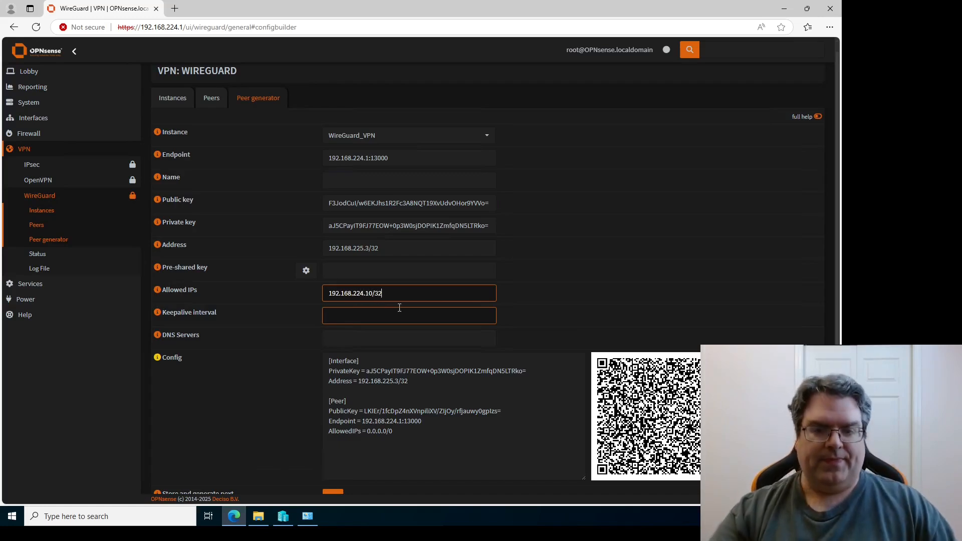
{"action": "left_click", "coordinate": [547, 309]}
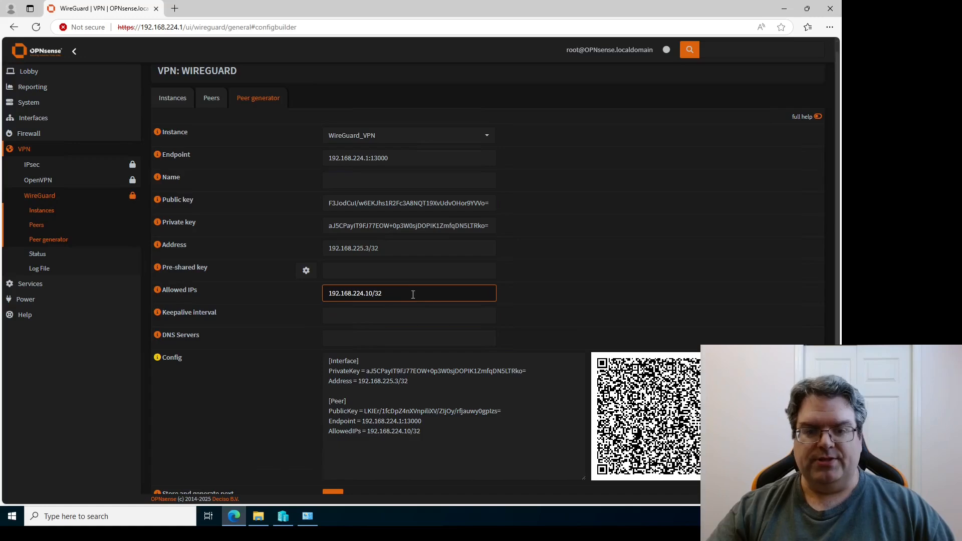
{"action": "key", "text": "BackSpace"}
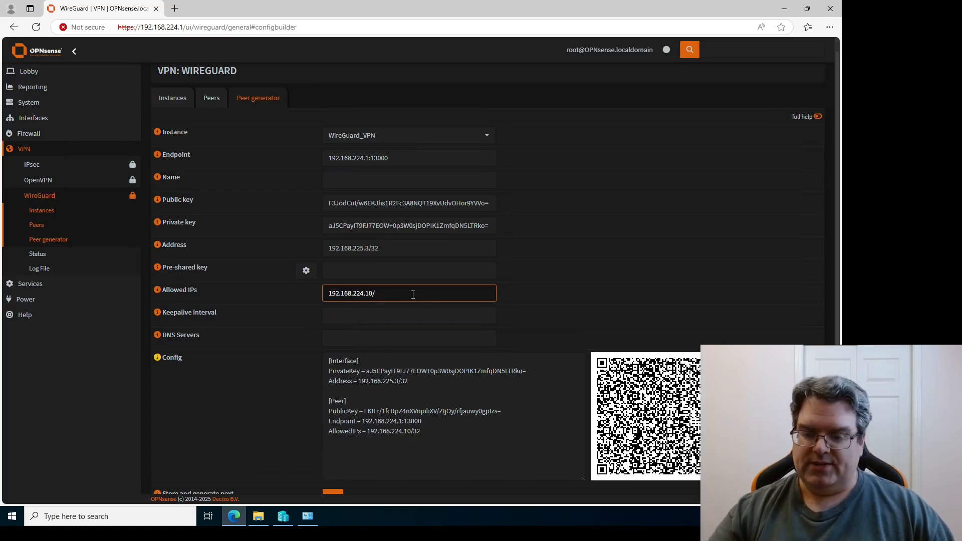
{"action": "type", "text": "28"}
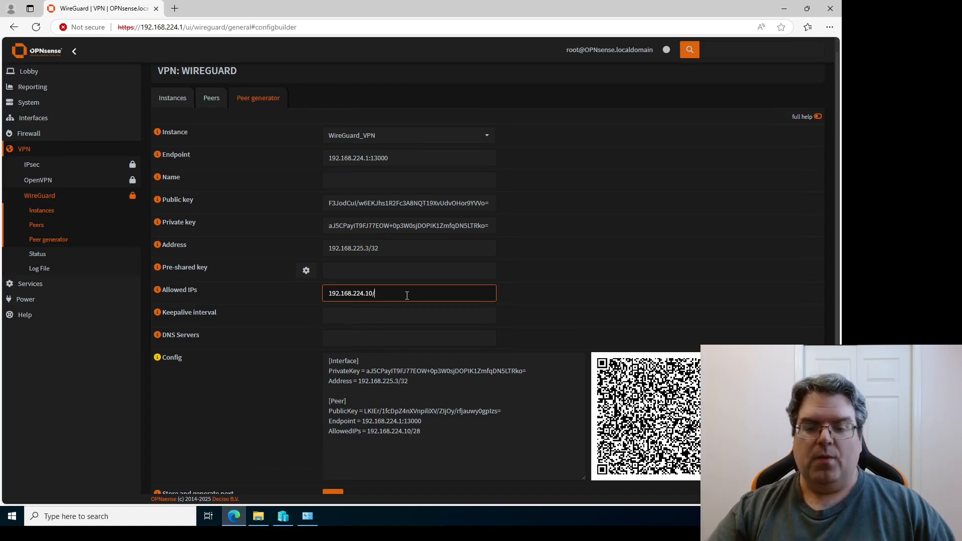
{"action": "type", "text": "32"}
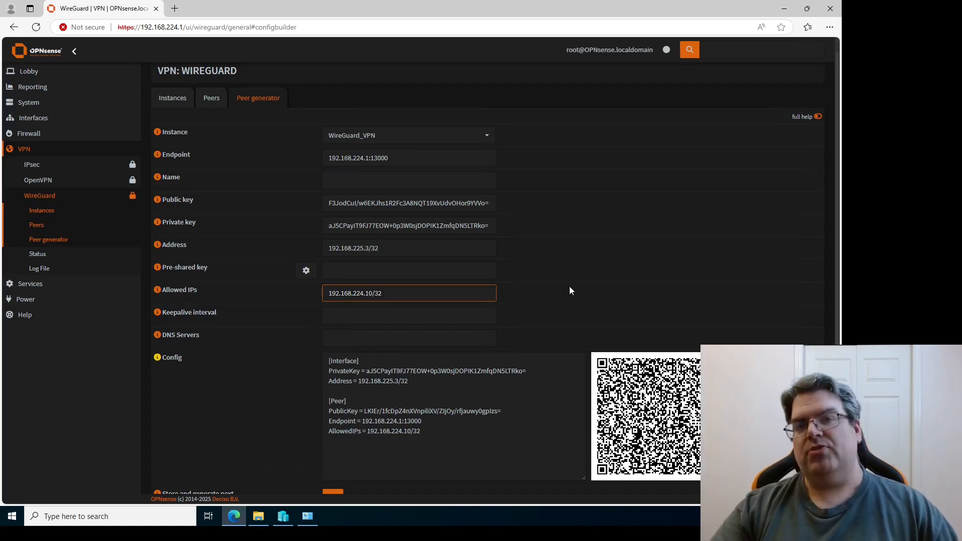
{"action": "left_click", "coordinate": [377, 293]}
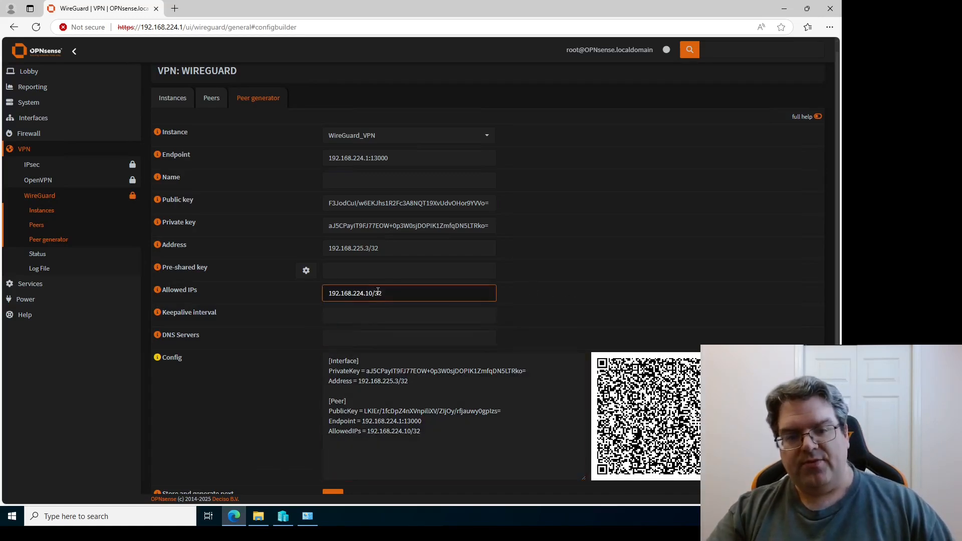
{"action": "left_click", "coordinate": [419, 448]}
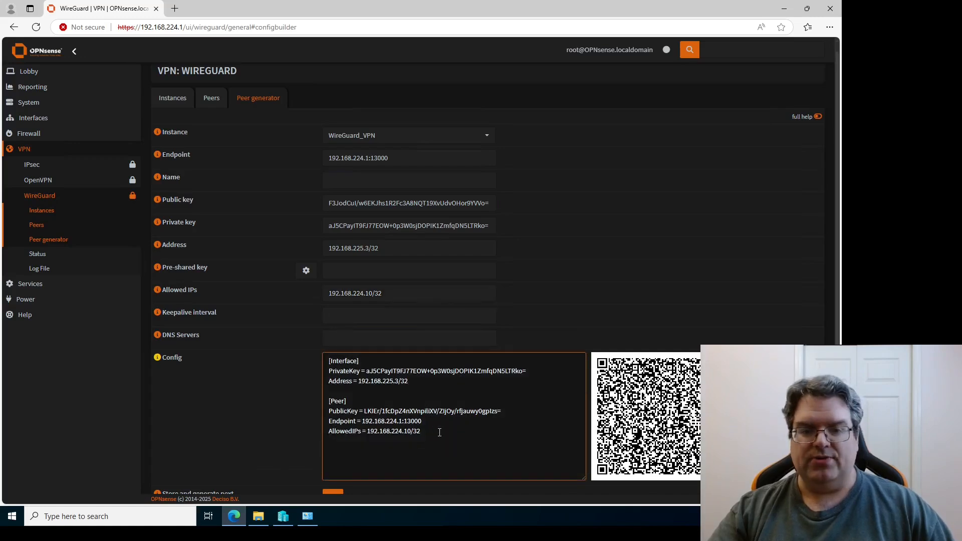
{"action": "left_click", "coordinate": [555, 300]}
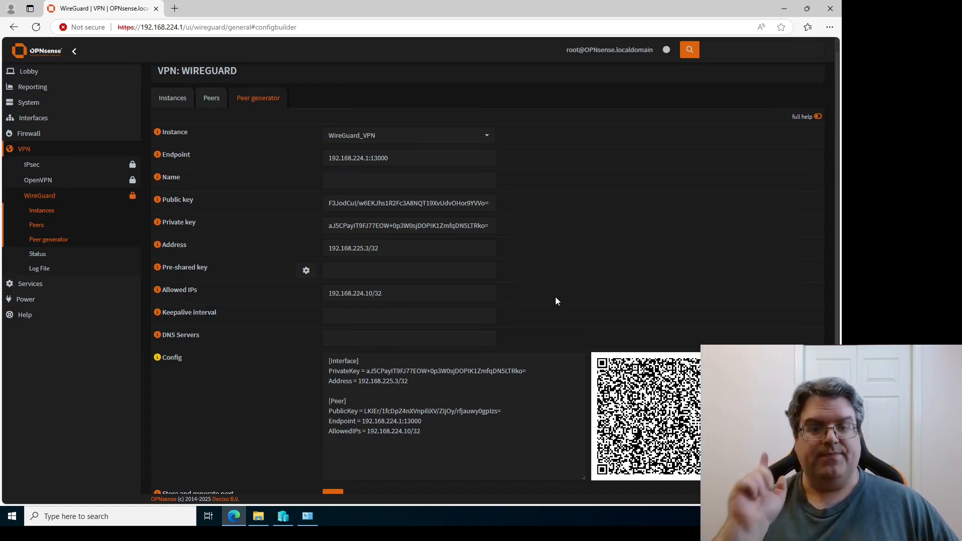
Prepend 192.168.225.1/32 to Allowed IPs and review the Address and config text.
{"action": "left_click", "coordinate": [473, 292]}
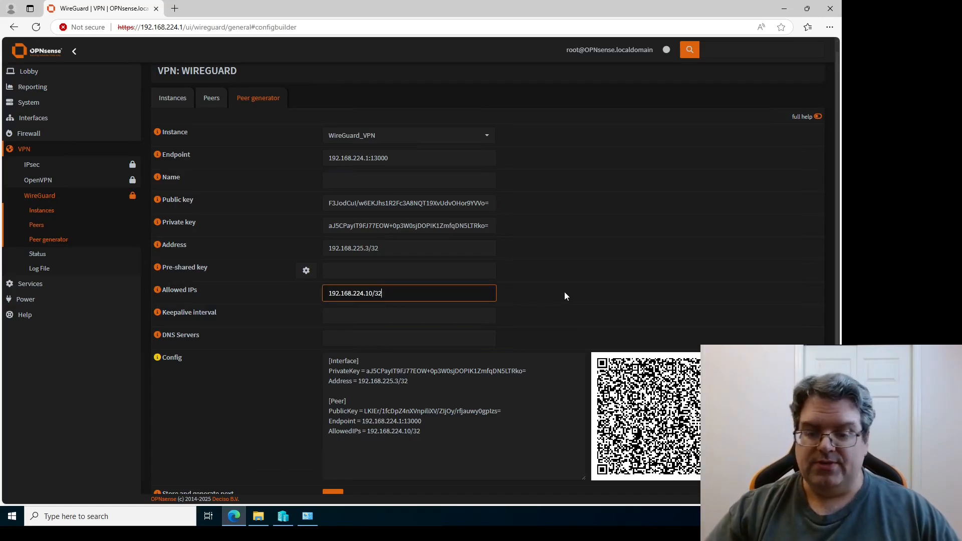
{"action": "type", "text": "192.168.22"}
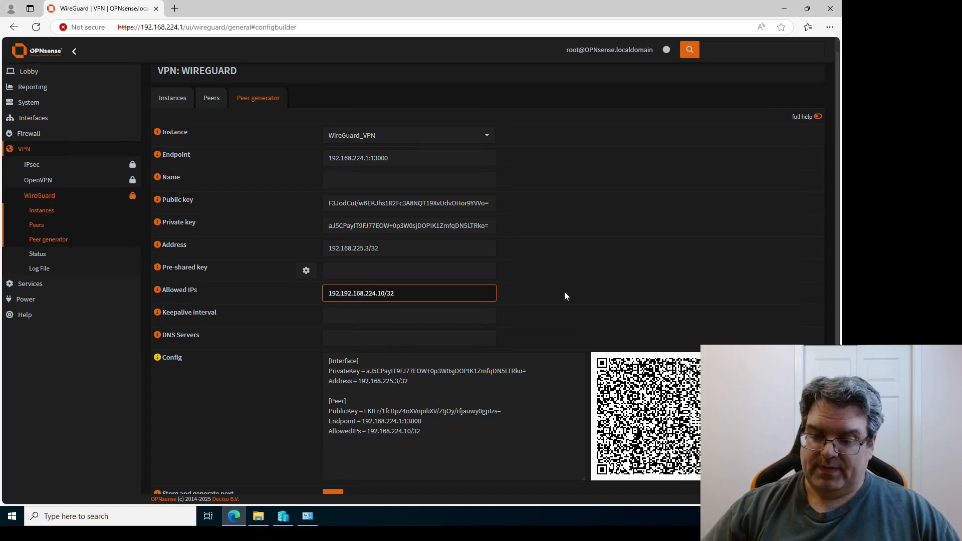
{"action": "type", "text": "5.1"}
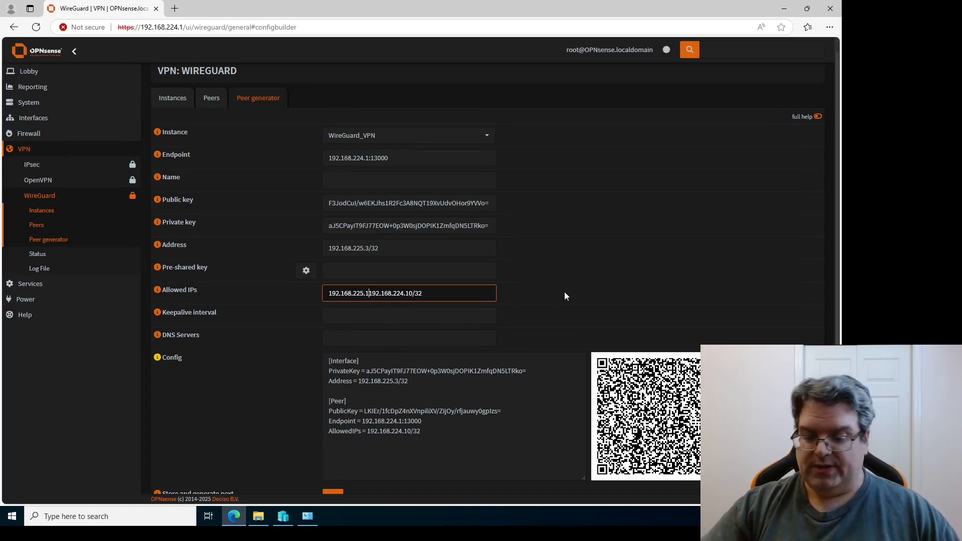
{"action": "type", "text": "/32,"}
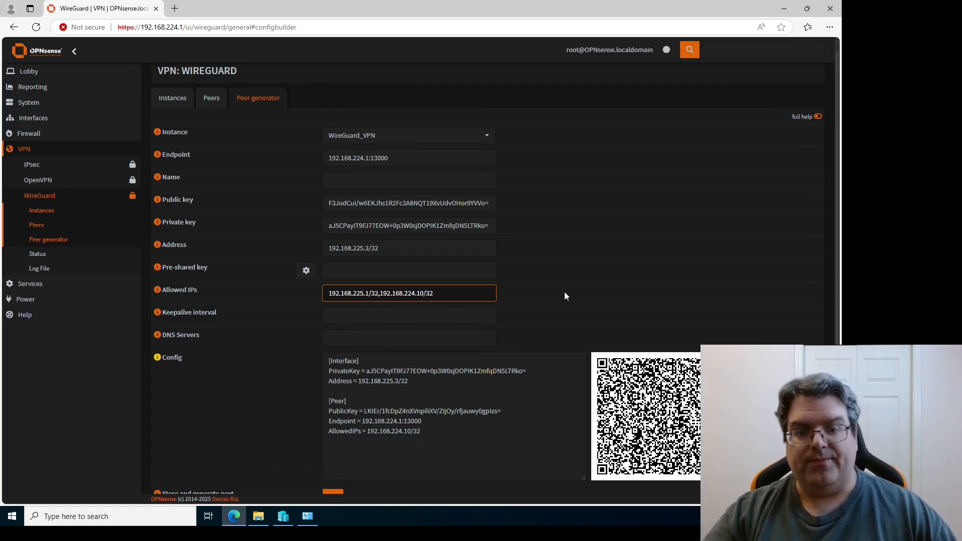
{"action": "left_click", "coordinate": [564, 296]}
{"action": "left_click", "coordinate": [371, 432]}
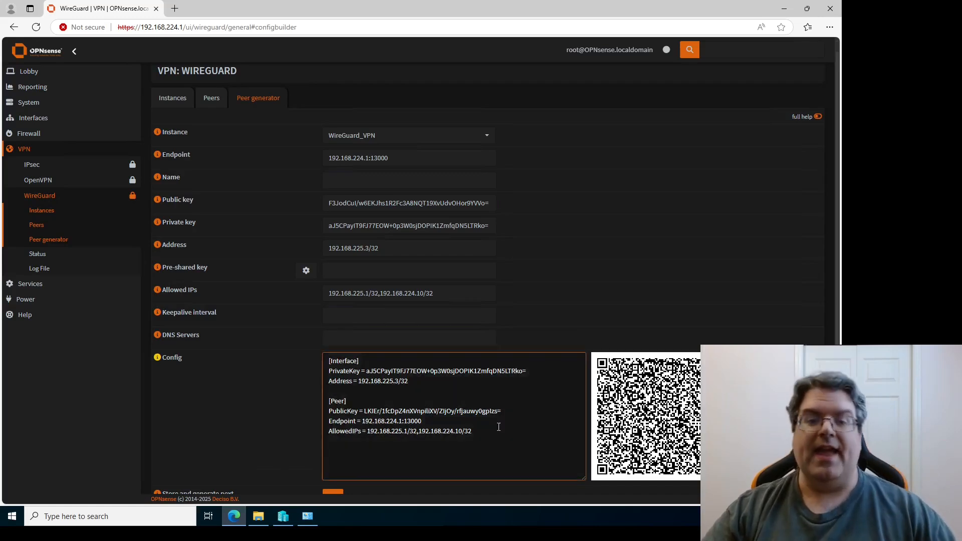
{"action": "left_click", "coordinate": [480, 345]}
{"action": "left_click", "coordinate": [411, 250]}
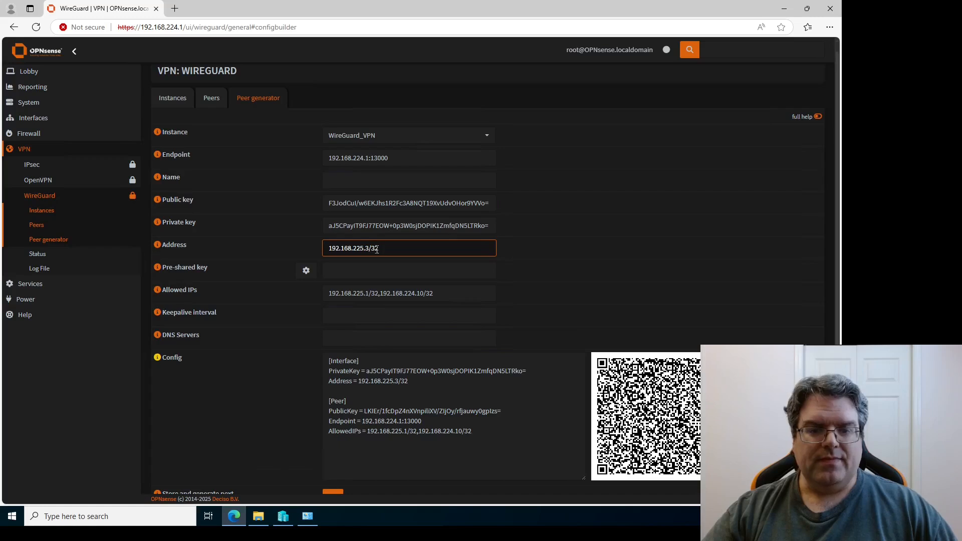
{"action": "left_click", "coordinate": [395, 432]}
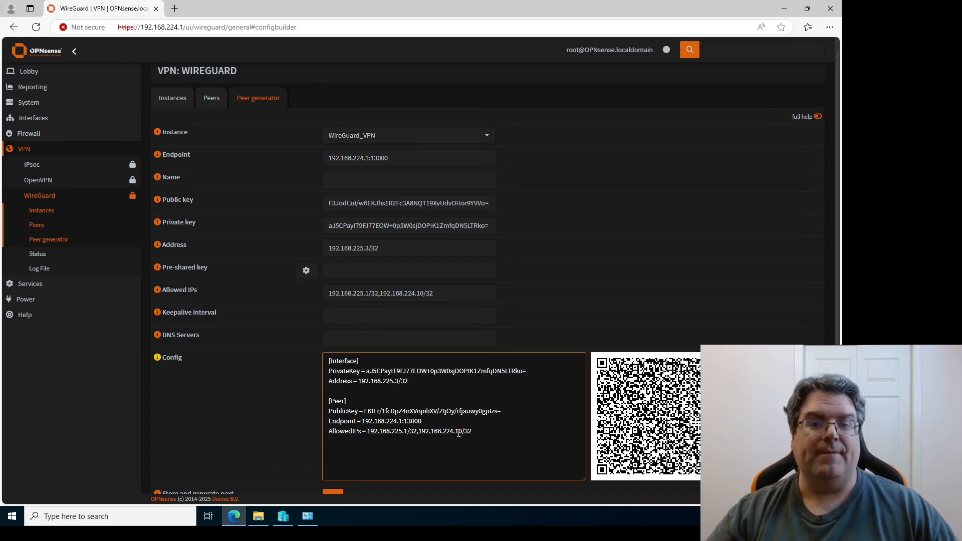
Change the endpoint IP to 192.168.17.20, keeping port 13000, and check the config.
{"action": "left_click", "coordinate": [368, 159]}
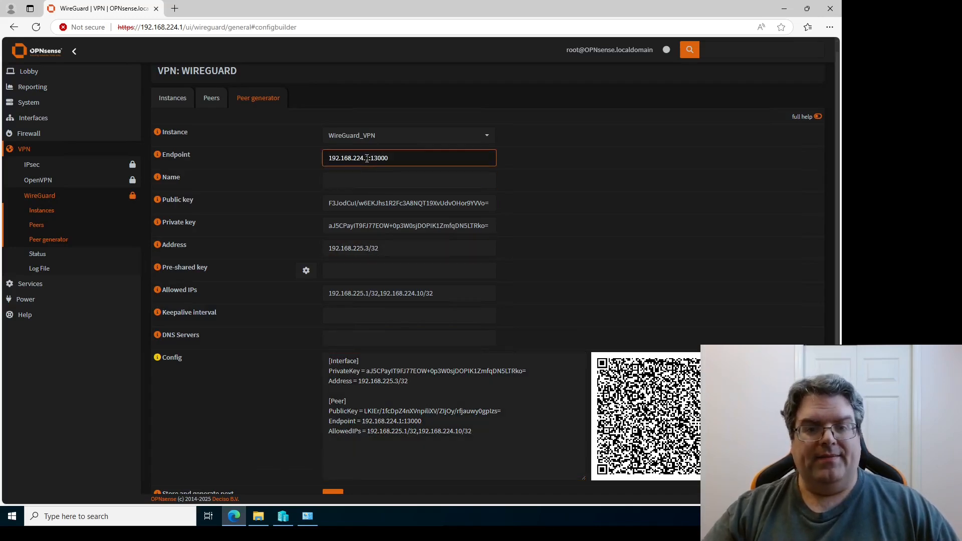
{"action": "left_click_drag", "start_coordinate": [368, 159], "coordinate": [325, 160]}
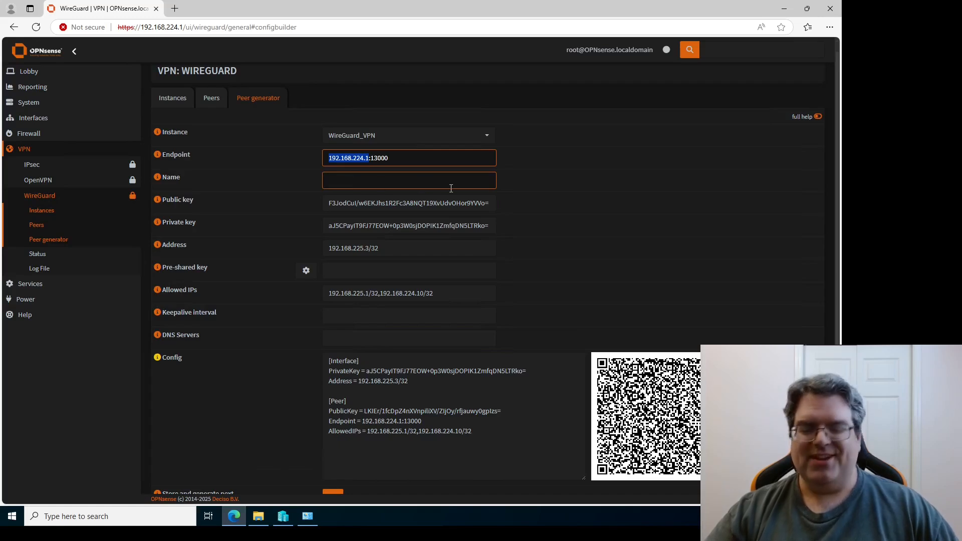
{"action": "type", "text": "192.168"}
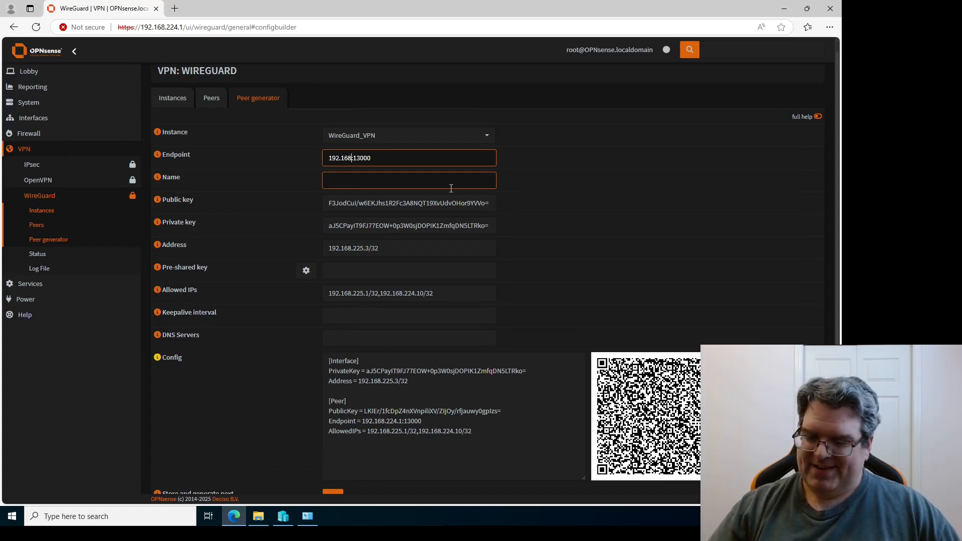
{"action": "type", "text": "."}
{"action": "type", "text": "17.20"}
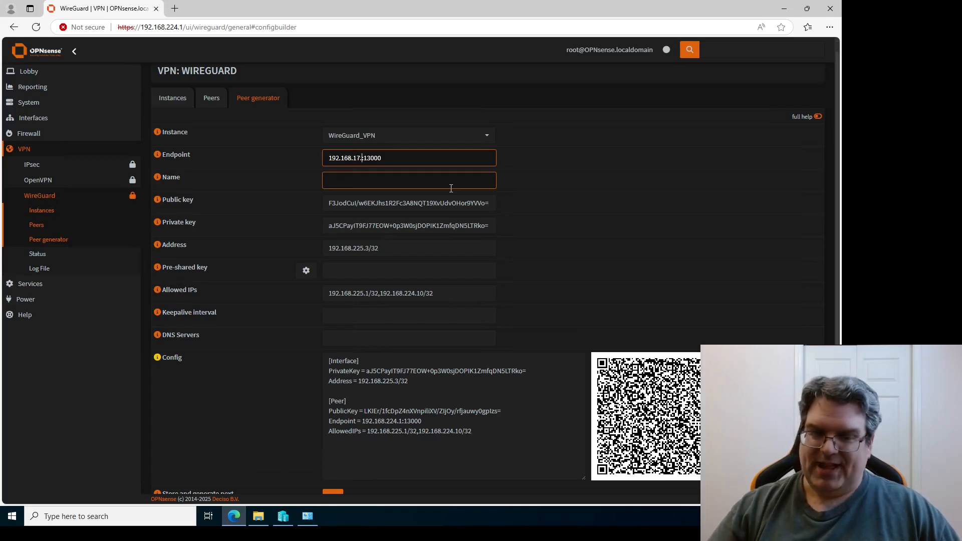
{"action": "key", "text": "End"}
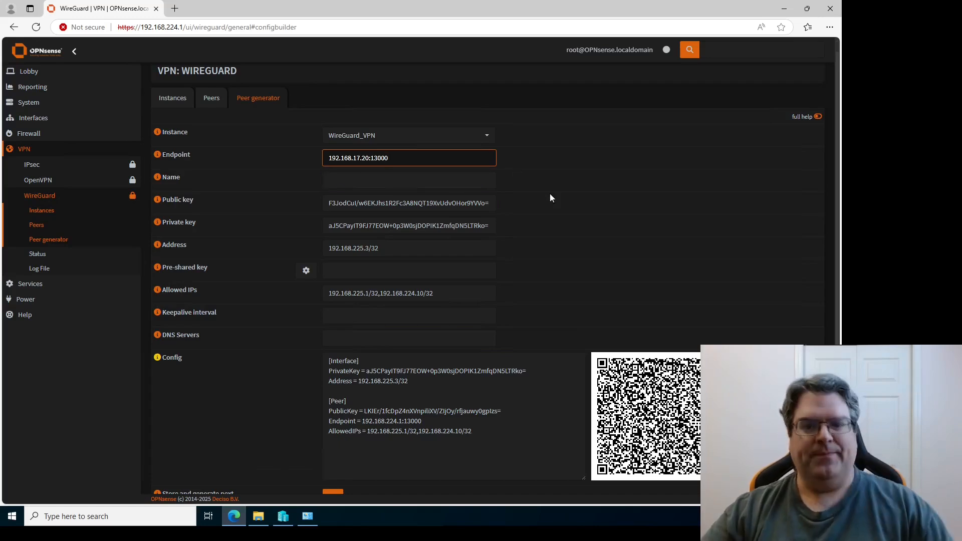
{"action": "left_click", "coordinate": [482, 249]}
{"action": "left_click", "coordinate": [414, 436]}
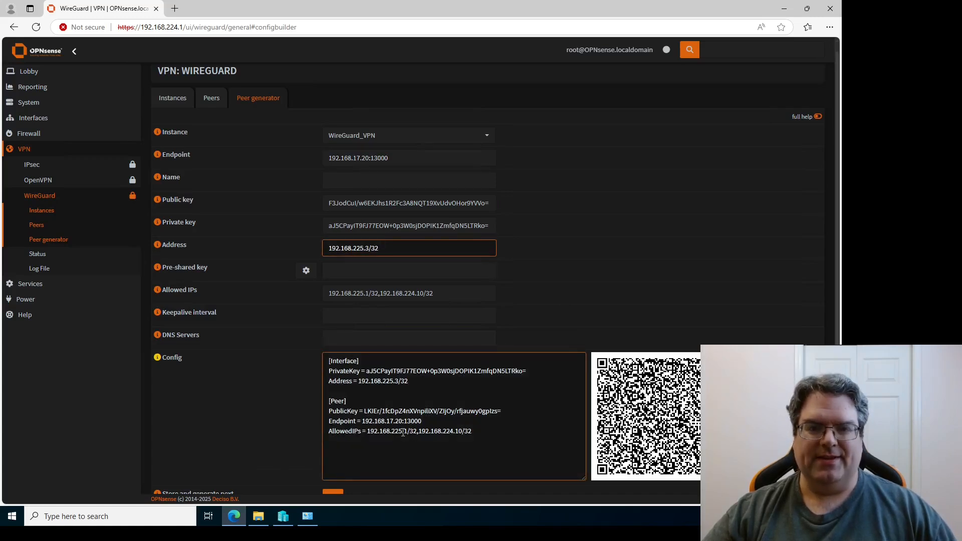
{"action": "left_click", "coordinate": [328, 158]}
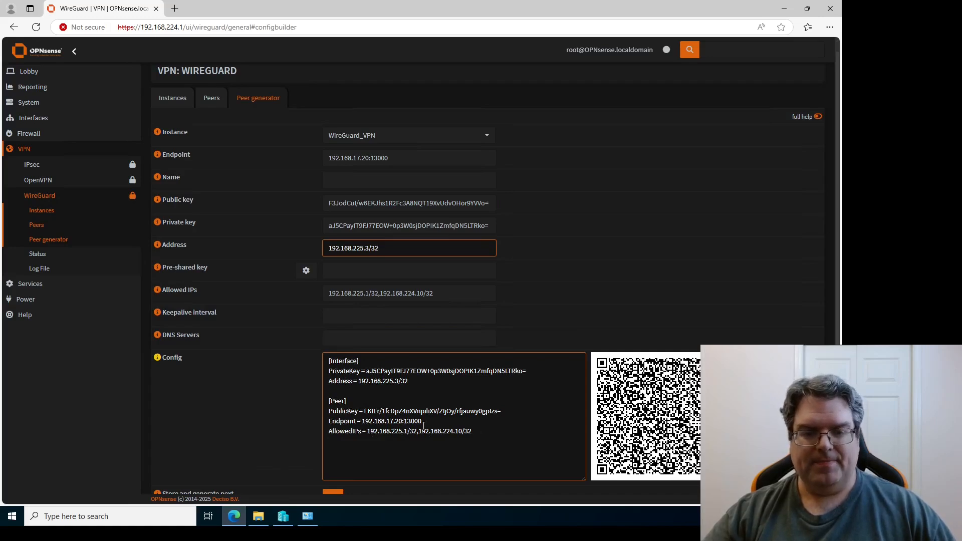
Select the Allowed IPs value and click through the form fields.
{"action": "left_click", "coordinate": [444, 294]}
{"action": "left_click_drag", "start_coordinate": [446, 295], "coordinate": [296, 293]}
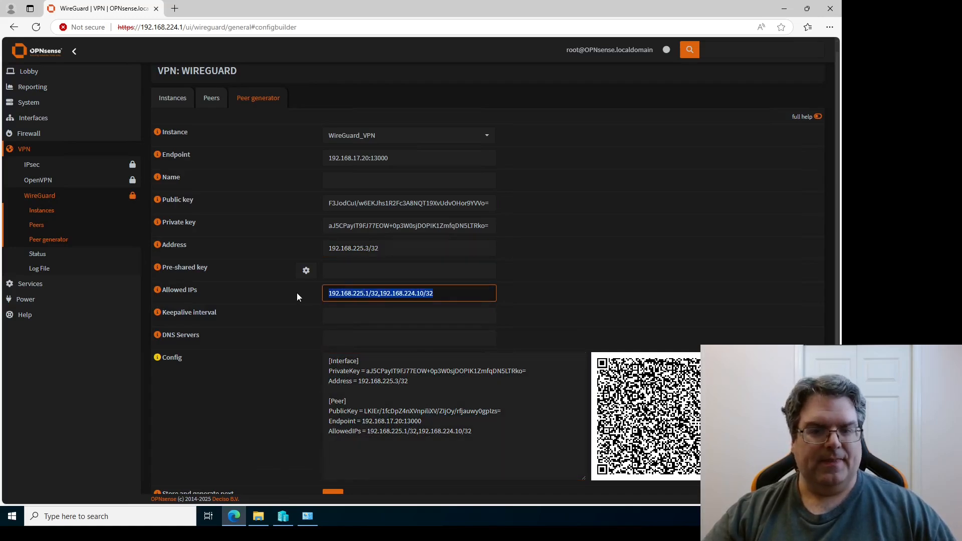
{"action": "left_click", "coordinate": [514, 298]}
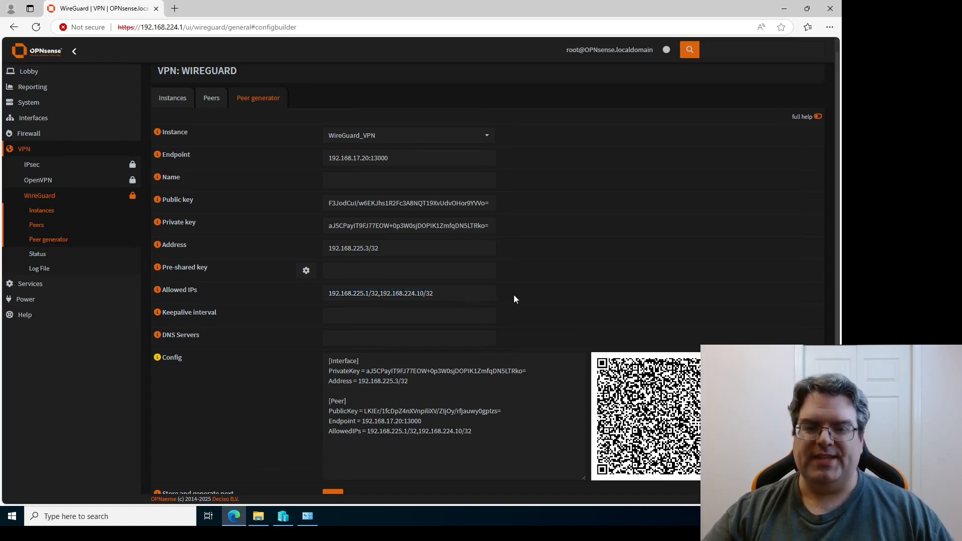
{"action": "left_click", "coordinate": [435, 295]}
{"action": "scroll", "coordinate": [426, 300], "scroll_direction": "down", "scroll_amount": 3}
{"action": "left_click", "coordinate": [423, 302]}
{"action": "scroll", "coordinate": [401, 317], "scroll_direction": "up", "scroll_amount": 3}
{"action": "left_click", "coordinate": [399, 319]}
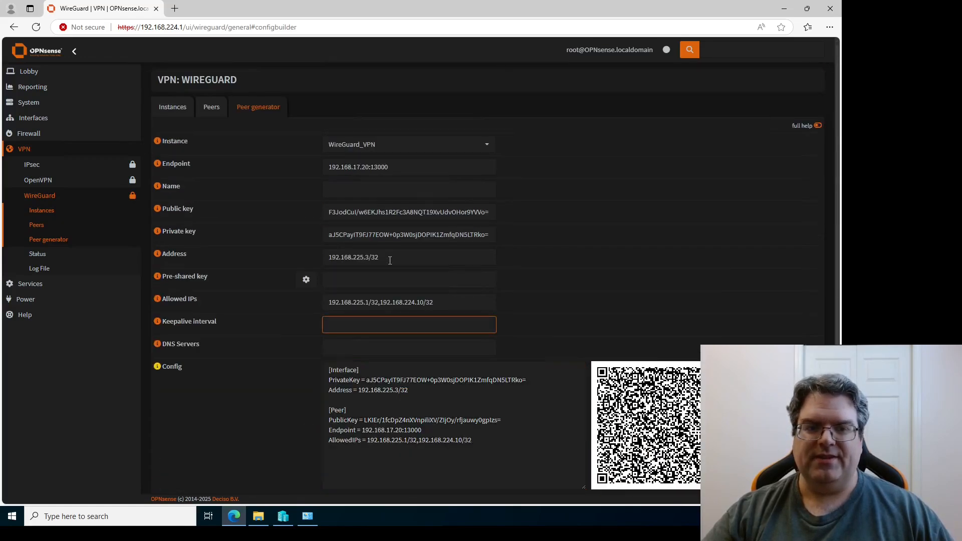
{"action": "left_click", "coordinate": [377, 216]}
{"action": "scroll", "coordinate": [374, 217], "scroll_direction": "down", "scroll_amount": 1}
{"action": "left_click", "coordinate": [373, 217]}
{"action": "left_click", "coordinate": [375, 267]}
{"action": "scroll", "coordinate": [377, 266], "scroll_direction": "up", "scroll_amount": 1}
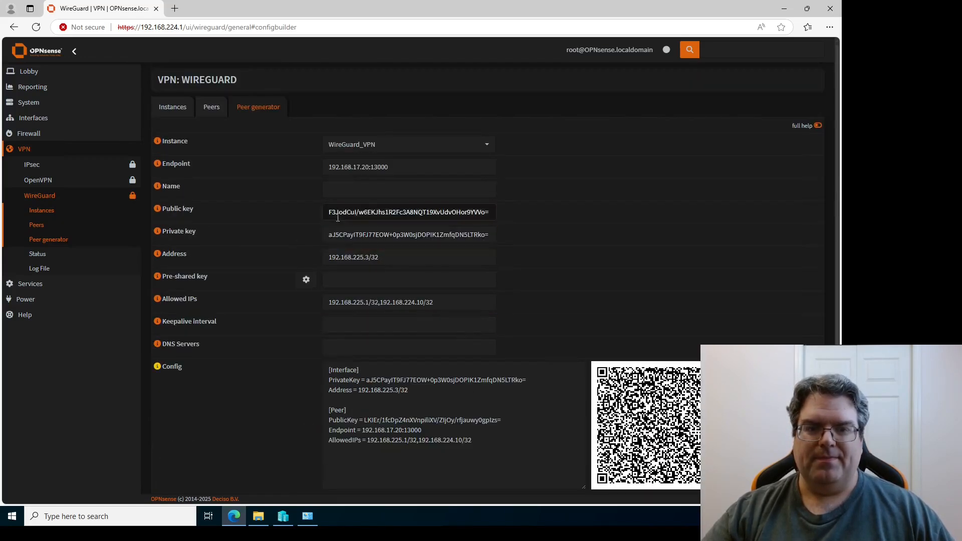
Review Test_client's allowed IP 192.168.225.2/32 in the peer editor, then cancel without saving.
{"action": "left_click", "coordinate": [219, 108]}
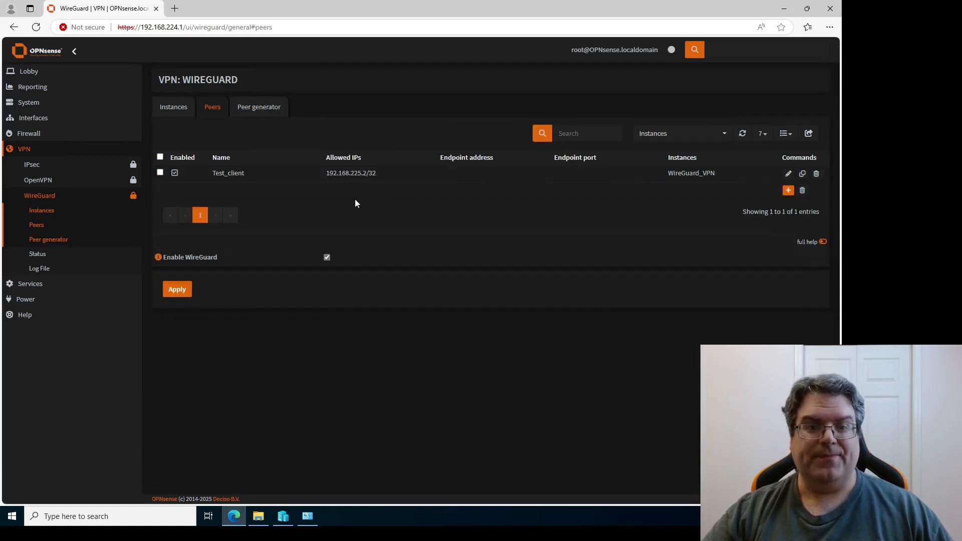
{"action": "left_click", "coordinate": [788, 174]}
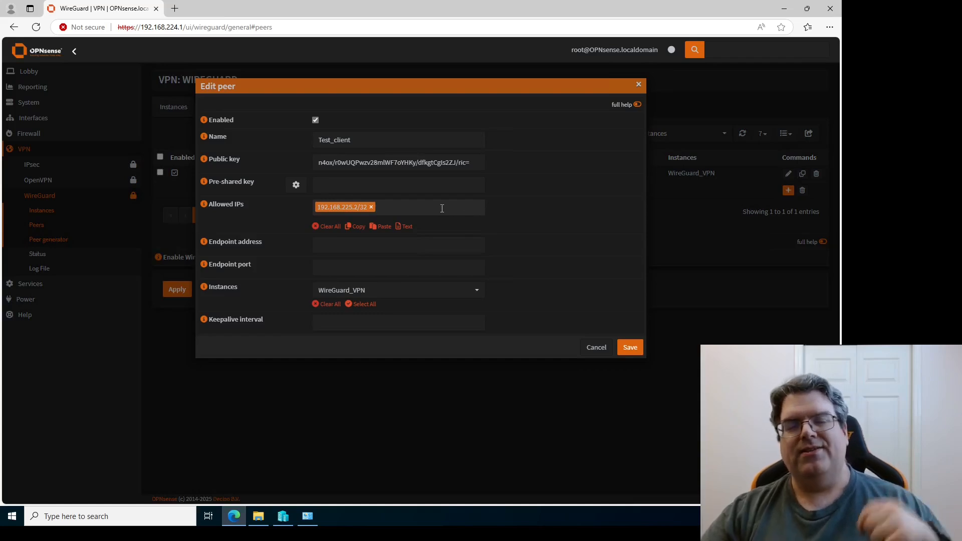
{"action": "left_click", "coordinate": [442, 208]}
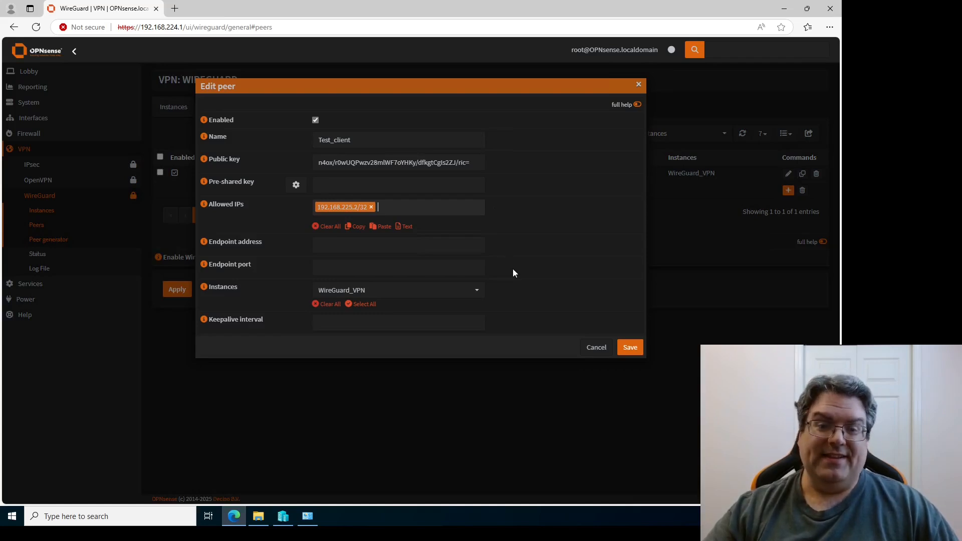
{"action": "left_click", "coordinate": [594, 347]}
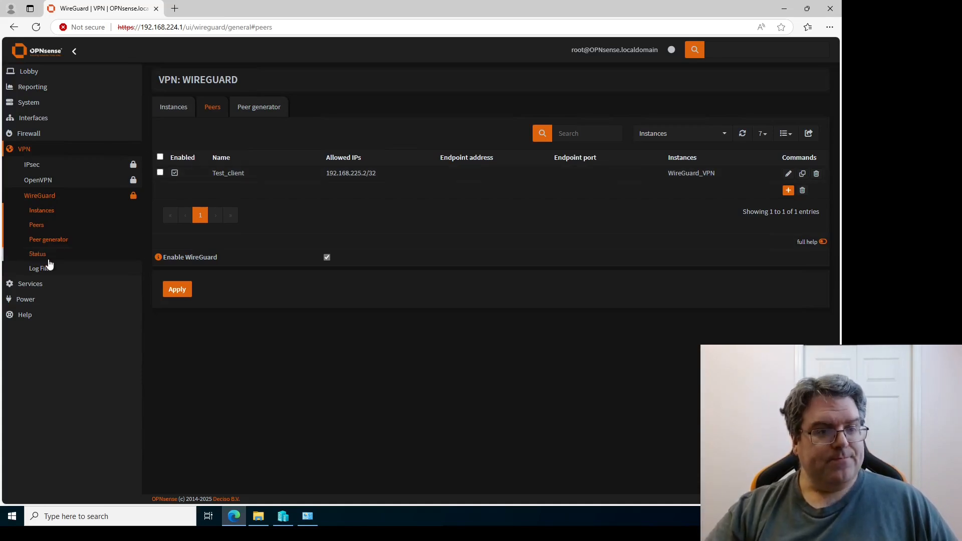
Check Firewall > NAT > Outbound to confirm automatic rules include WG_VPN networks.
{"action": "left_click", "coordinate": [29, 134]}
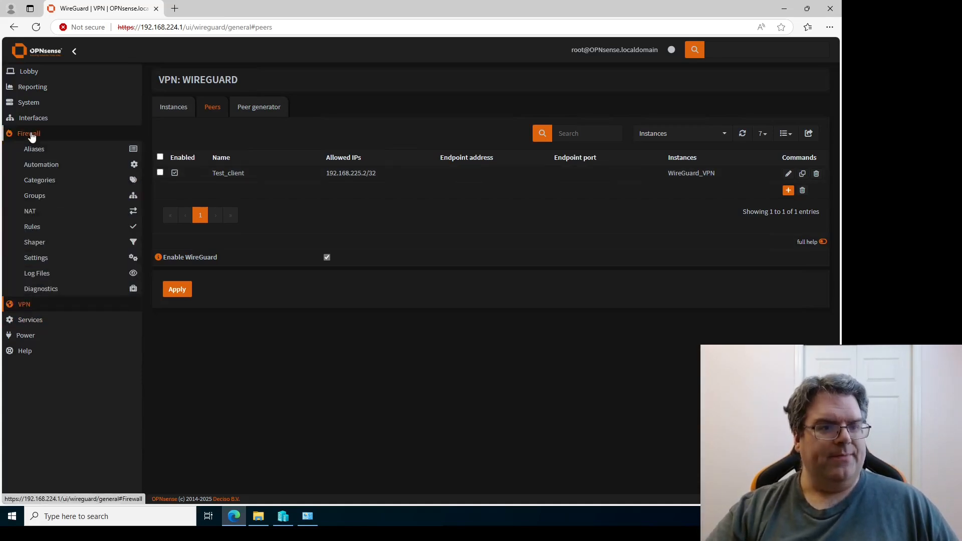
{"action": "left_click", "coordinate": [29, 211]}
{"action": "left_click", "coordinate": [43, 255]}
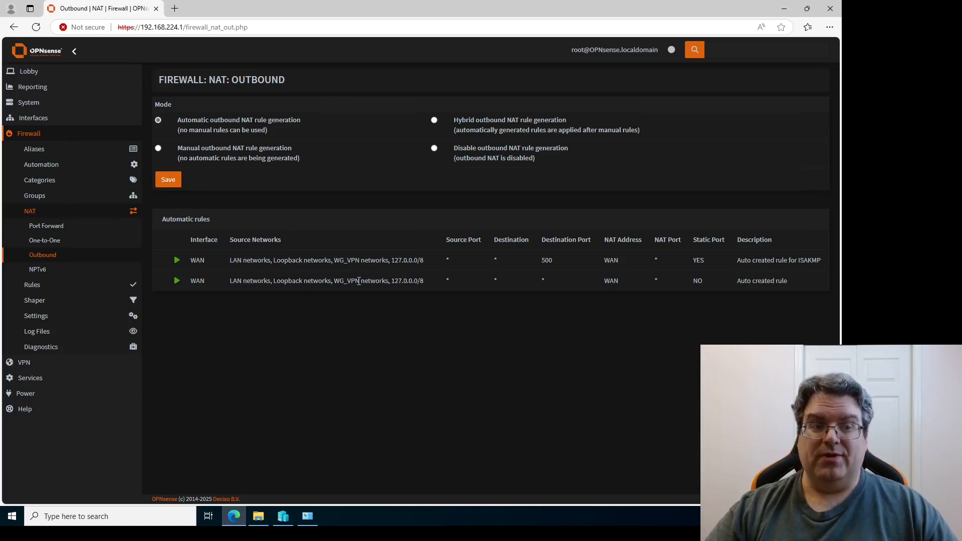
{"action": "left_click", "coordinate": [29, 285]}
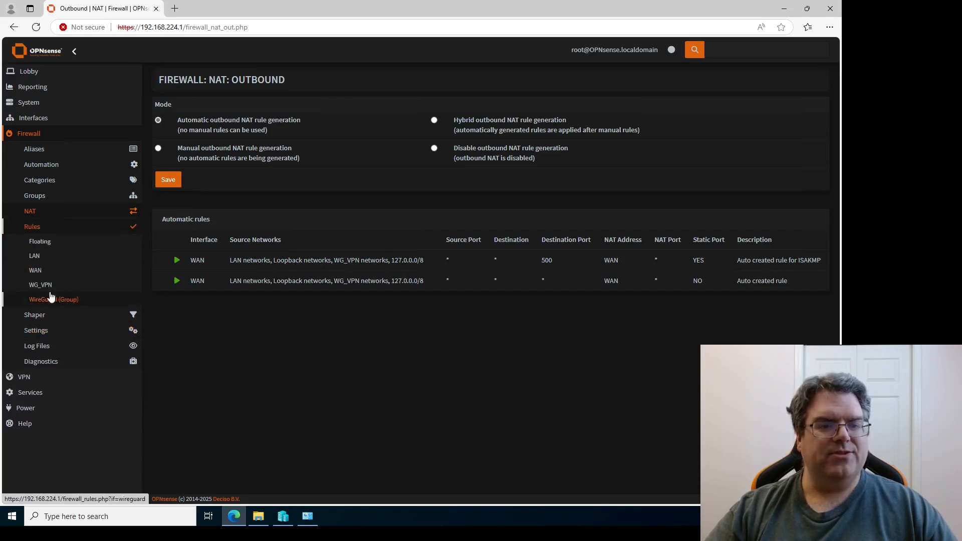
Start a new WG_VPN firewall rule with its source set to WG_VPN net.
{"action": "left_click", "coordinate": [40, 285]}
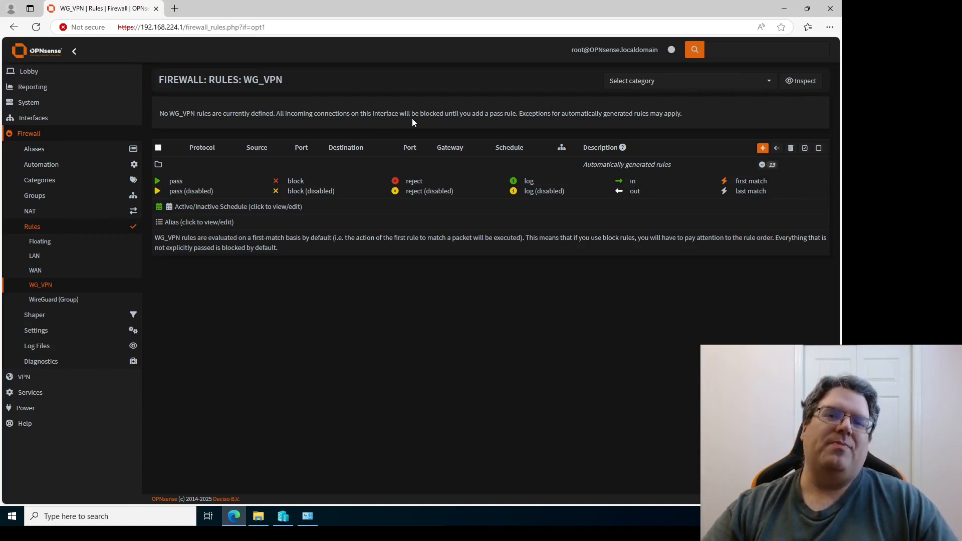
{"action": "left_click", "coordinate": [762, 150]}
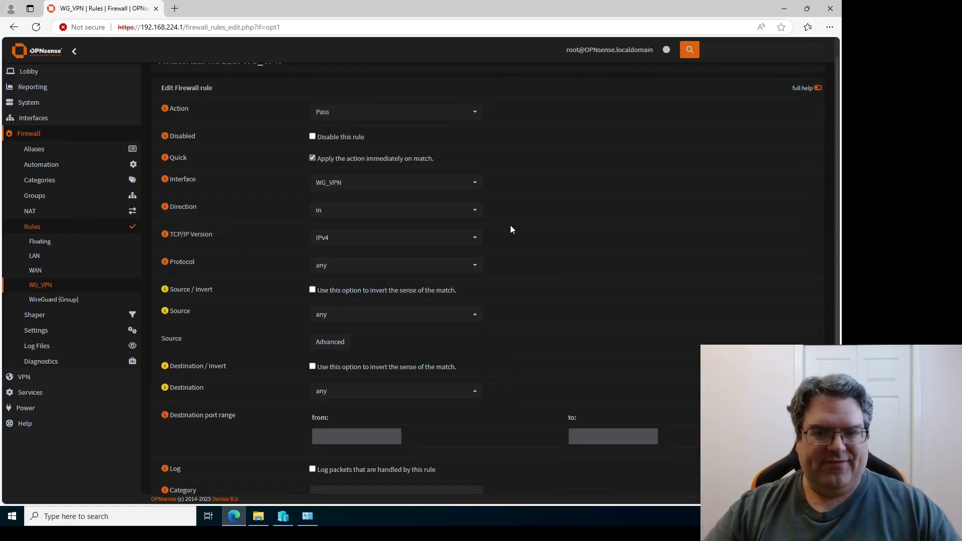
{"action": "scroll", "coordinate": [498, 262], "scroll_direction": "down", "scroll_amount": 1}
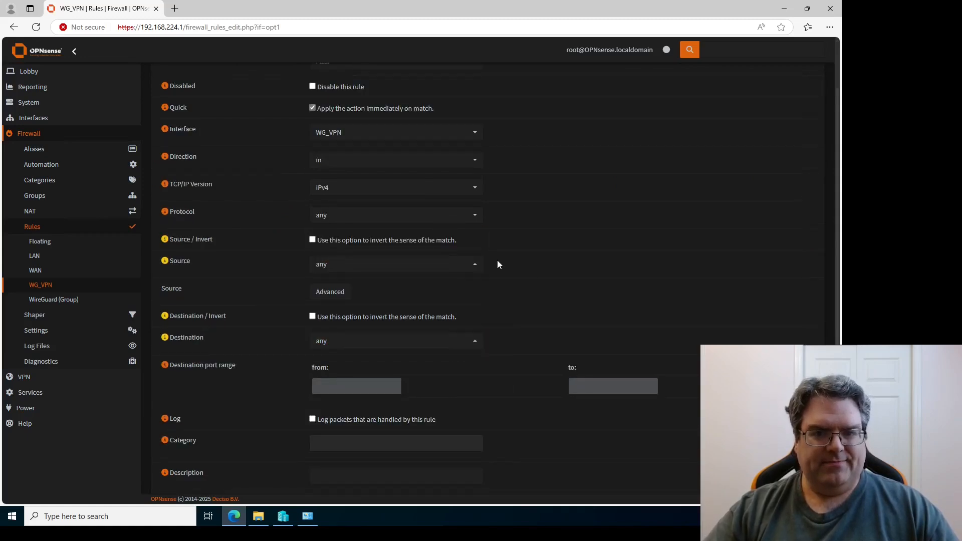
{"action": "left_click", "coordinate": [475, 267]}
{"action": "scroll", "coordinate": [446, 334], "scroll_direction": "down", "scroll_amount": 5}
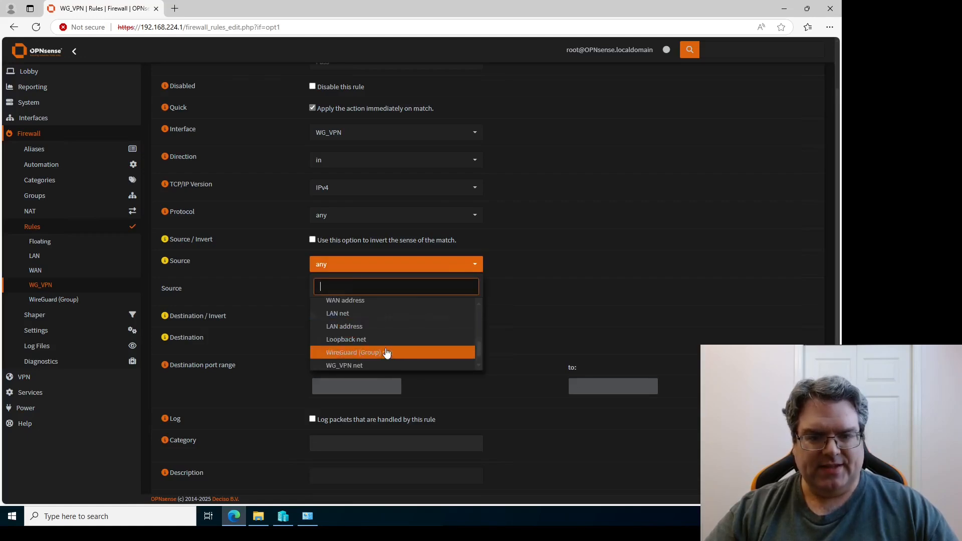
{"action": "left_click", "coordinate": [381, 366]}
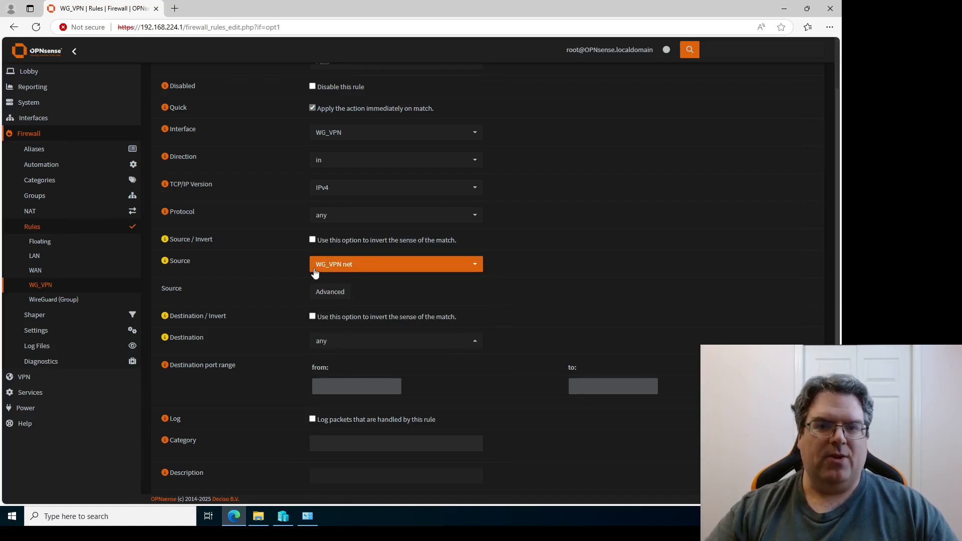
Keep the destination as any and save the IPv4 pass rule.
{"action": "scroll", "coordinate": [507, 268], "scroll_direction": "down", "scroll_amount": 2}
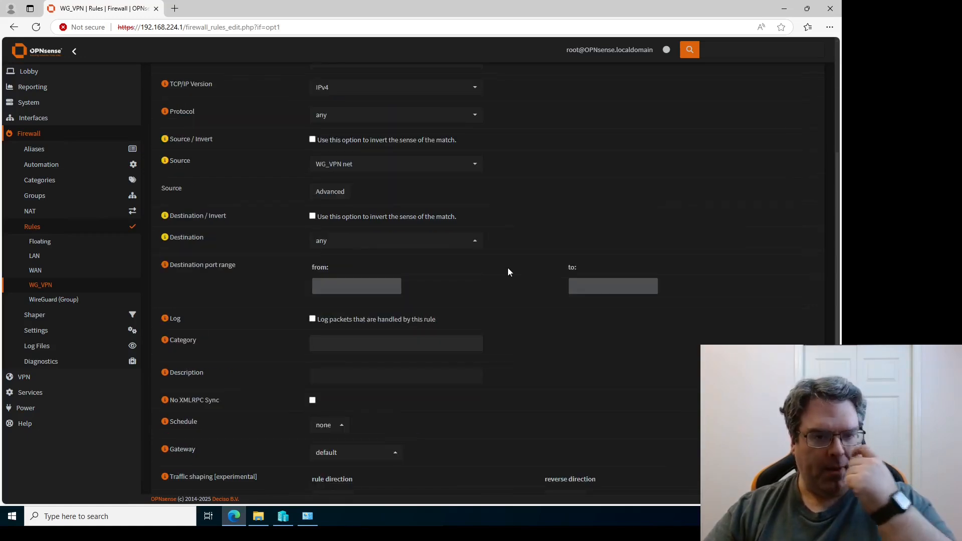
{"action": "left_click", "coordinate": [476, 243]}
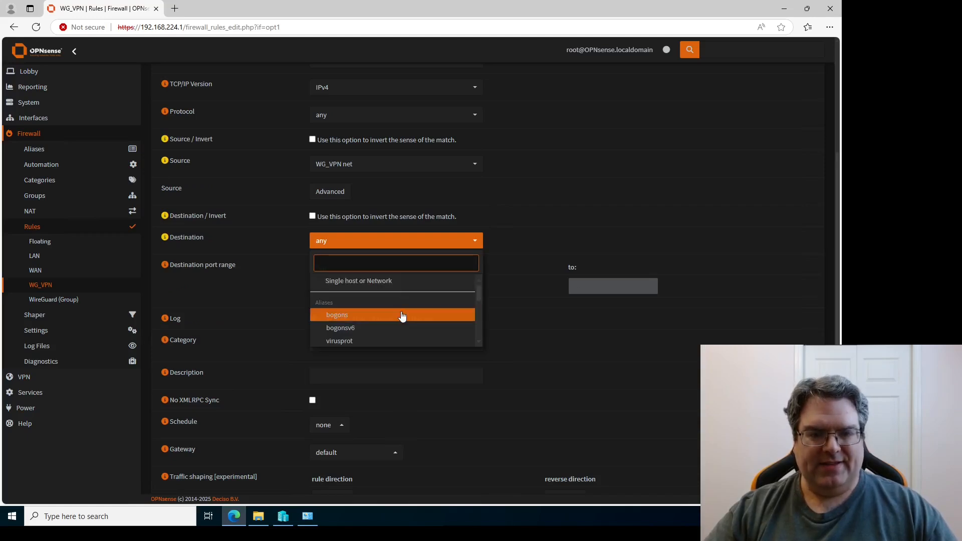
{"action": "left_click", "coordinate": [403, 284]}
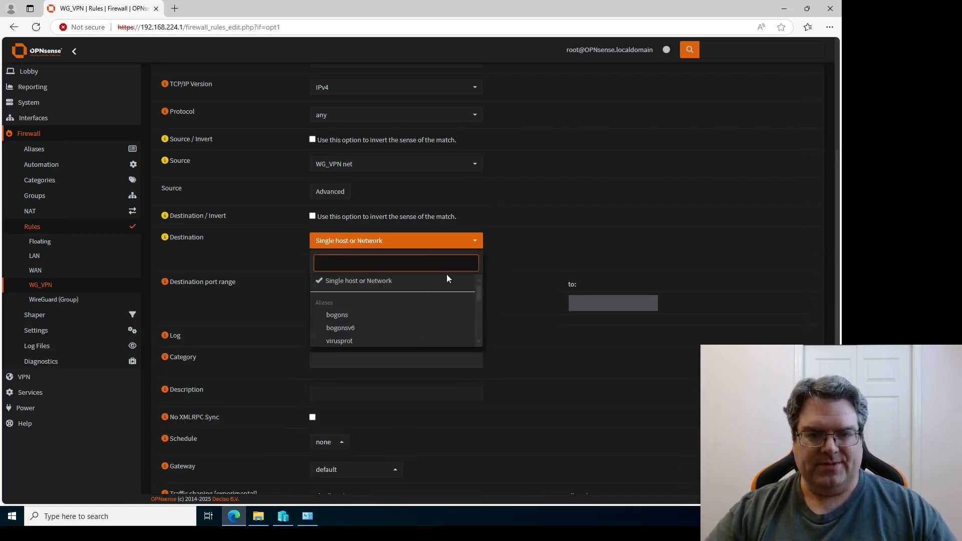
{"action": "left_click", "coordinate": [399, 281]}
{"action": "scroll", "coordinate": [402, 315], "scroll_direction": "down", "scroll_amount": 5}
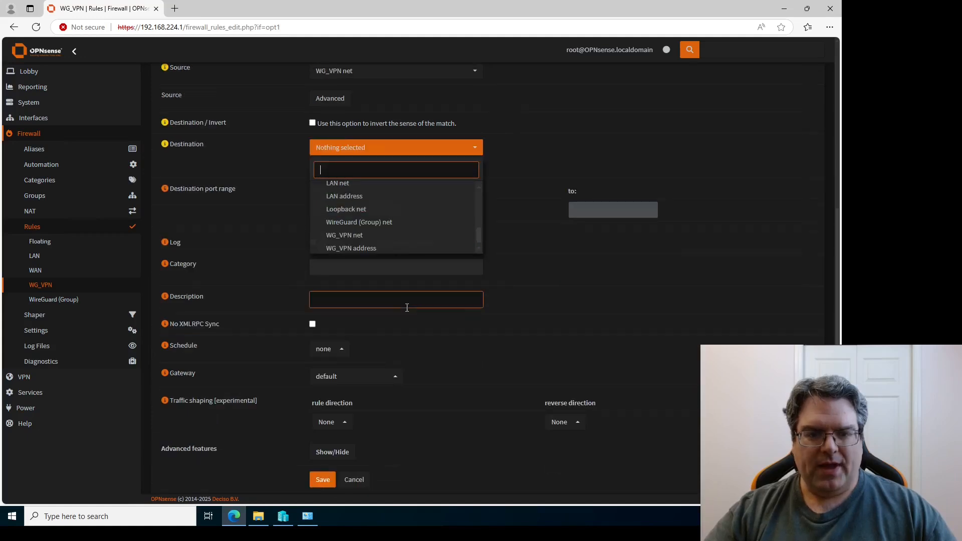
{"action": "scroll", "coordinate": [406, 306], "scroll_direction": "up", "scroll_amount": 1}
{"action": "scroll", "coordinate": [408, 269], "scroll_direction": "up", "scroll_amount": 5}
{"action": "scroll", "coordinate": [374, 263], "scroll_direction": "down", "scroll_amount": 3}
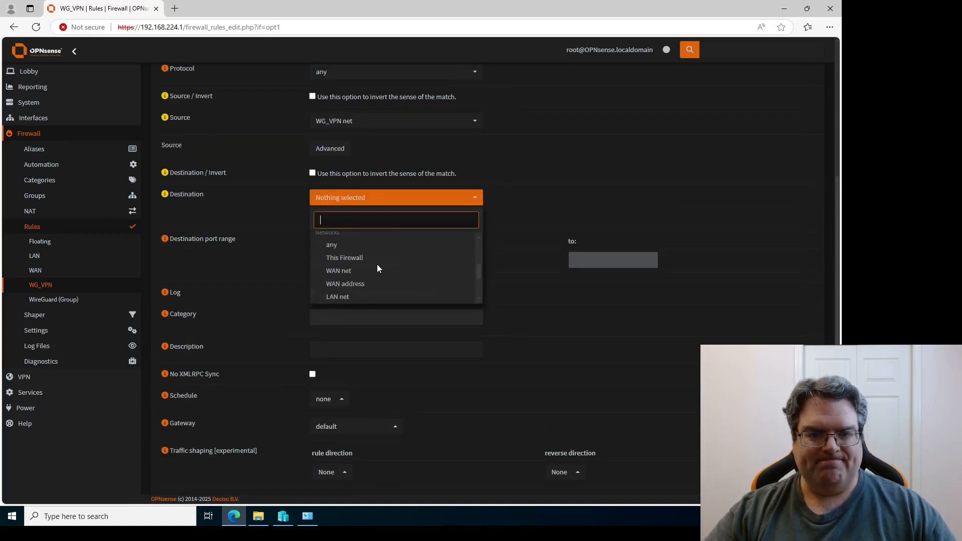
{"action": "left_click", "coordinate": [358, 257]}
{"action": "left_click", "coordinate": [539, 195]}
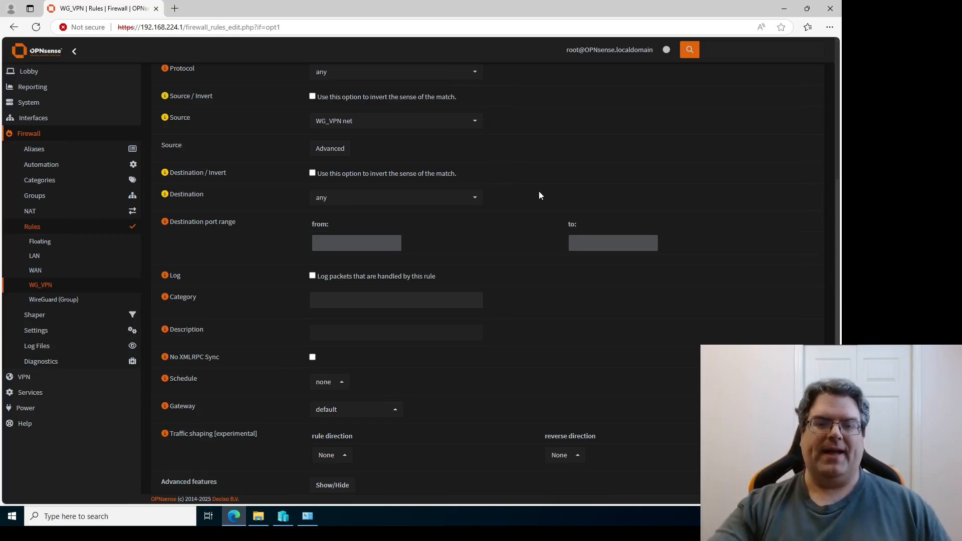
{"action": "scroll", "coordinate": [503, 255], "scroll_direction": "down", "scroll_amount": 1}
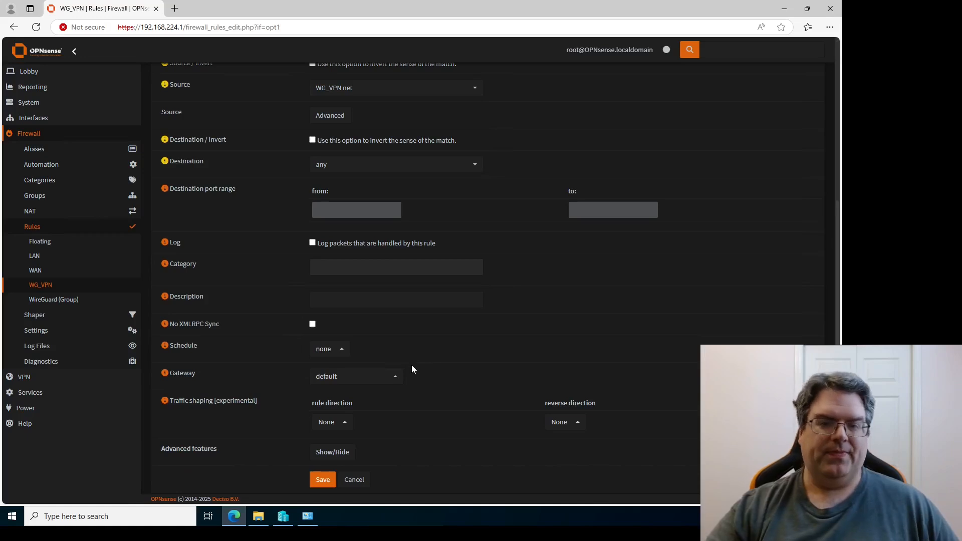
{"action": "scroll", "coordinate": [476, 329], "scroll_direction": "up", "scroll_amount": 2}
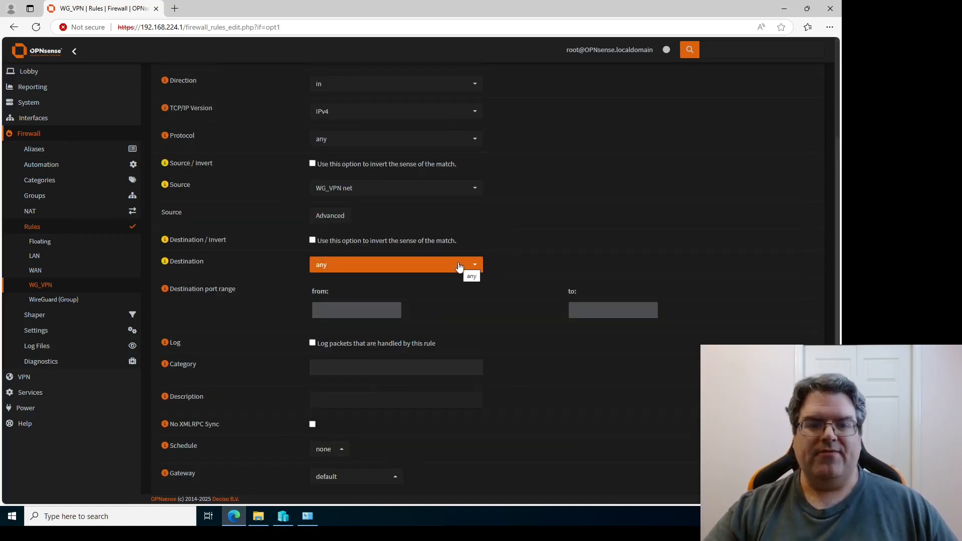
{"action": "scroll", "coordinate": [459, 266], "scroll_direction": "up", "scroll_amount": 3}
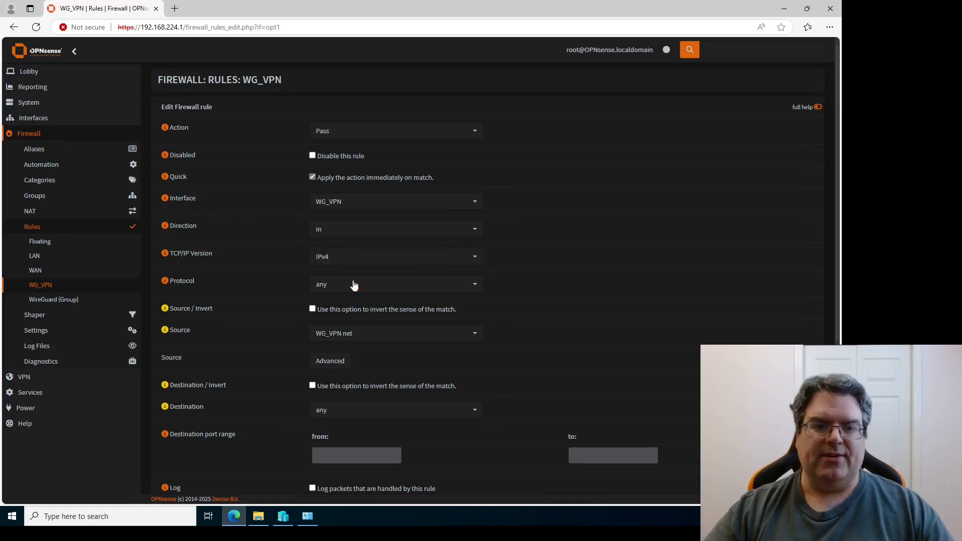
{"action": "scroll", "coordinate": [364, 256], "scroll_direction": "down", "scroll_amount": 1}
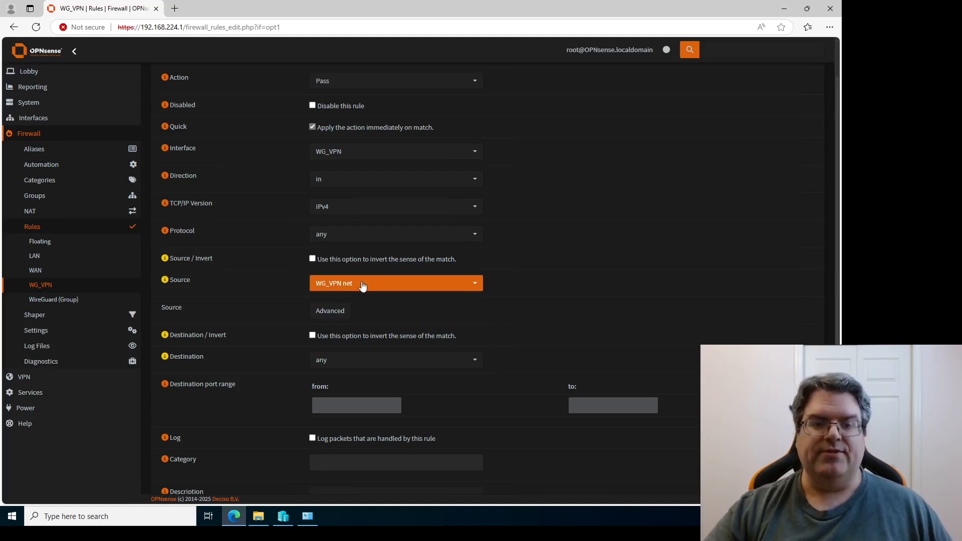
{"action": "scroll", "coordinate": [489, 314], "scroll_direction": "down", "scroll_amount": 4}
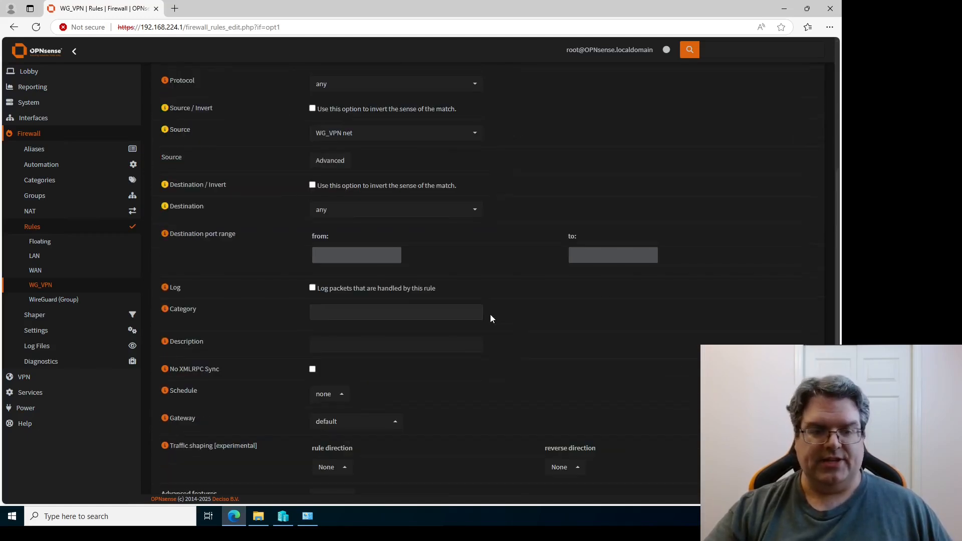
{"action": "left_click", "coordinate": [322, 481]}
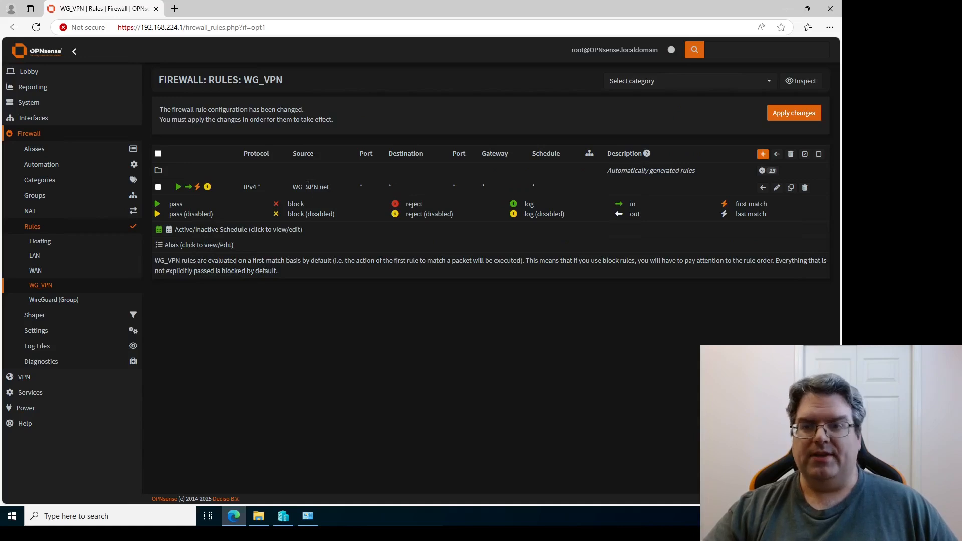
Apply the pending WG_VPN rule change and glance at the automatically generated rules.
{"action": "left_click", "coordinate": [794, 114]}
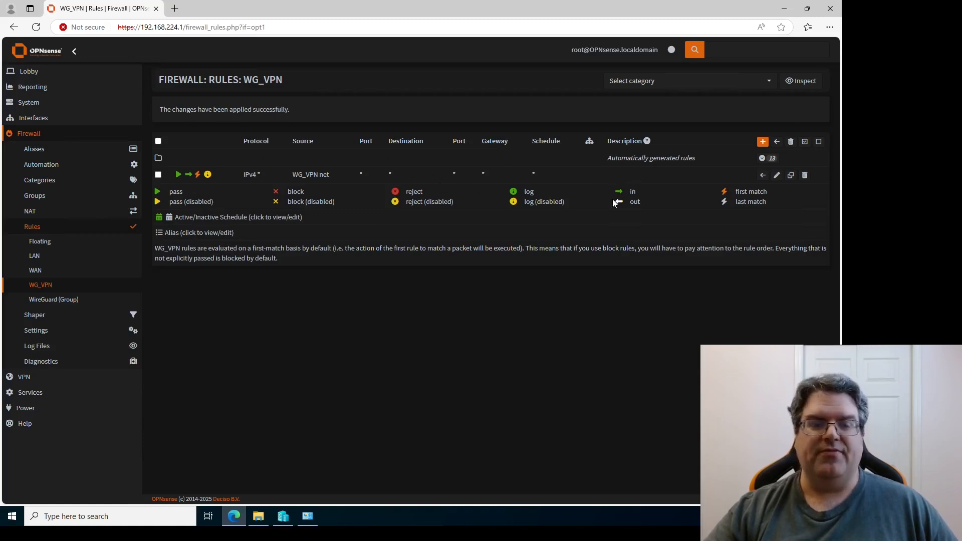
{"action": "left_click", "coordinate": [762, 157]}
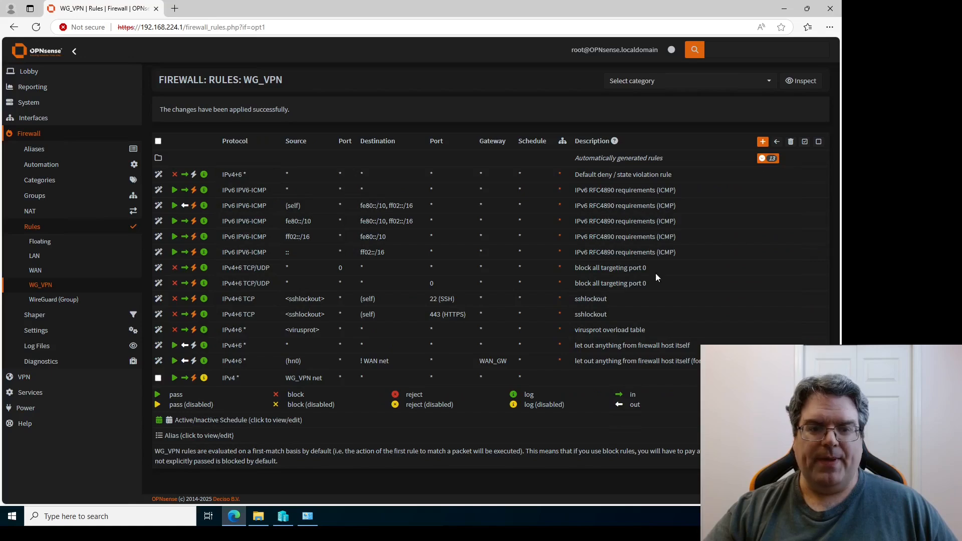
{"action": "left_click", "coordinate": [762, 157]}
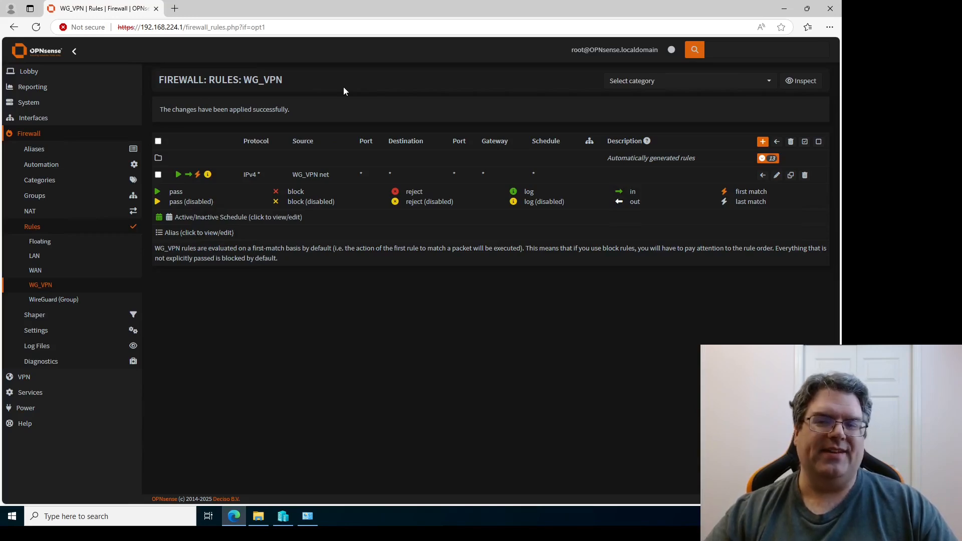
Return to the Lobby dashboard to see the WireGuard_VPN service running.
{"action": "left_click", "coordinate": [30, 71]}
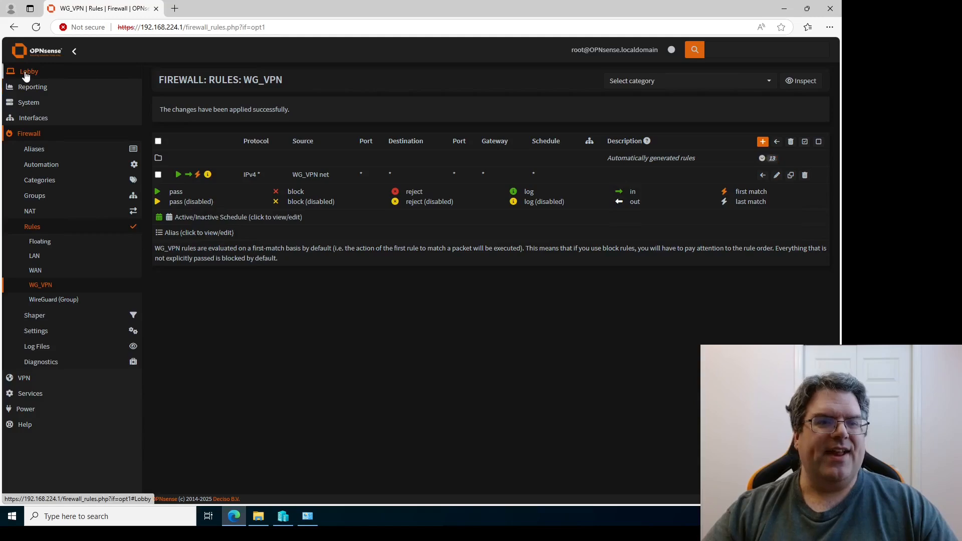
{"action": "left_click", "coordinate": [35, 88]}
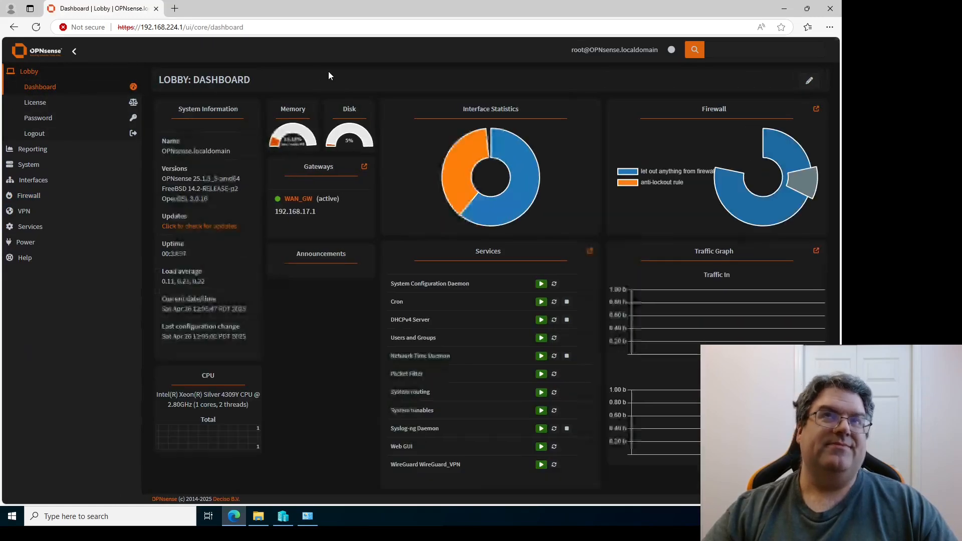